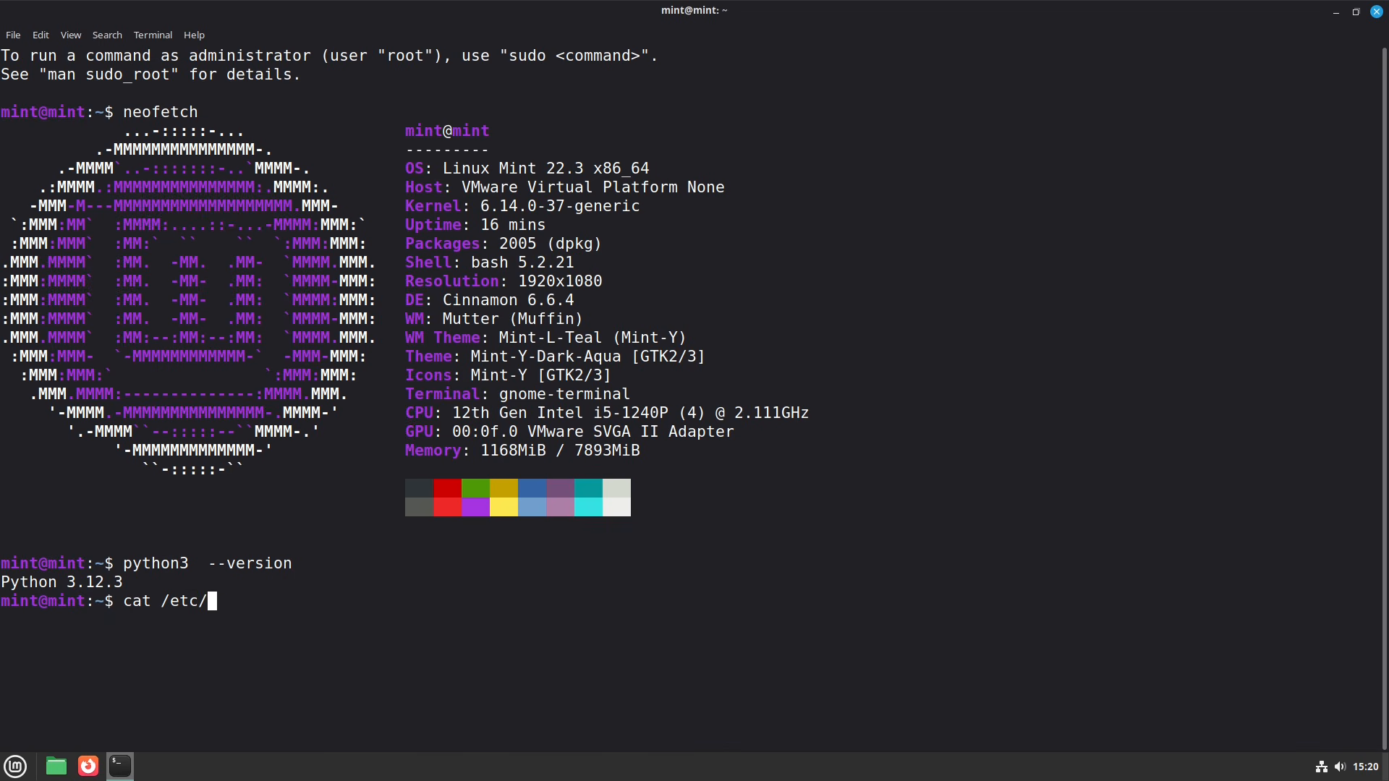
Step: Read the system details in the terminal using cat on a file under /etc and inxi -b
key("Return")
type("clear")
key("Return")
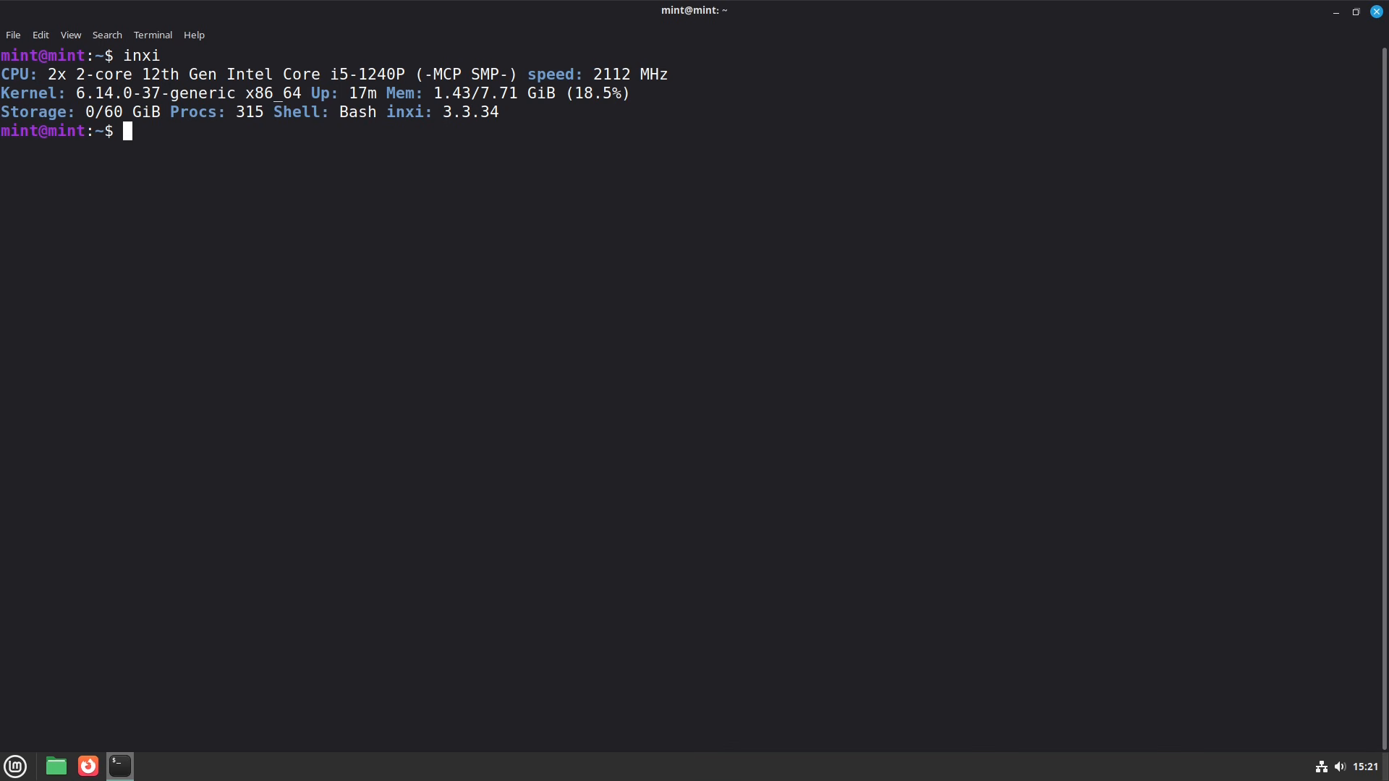
type("-b")
key("Return")
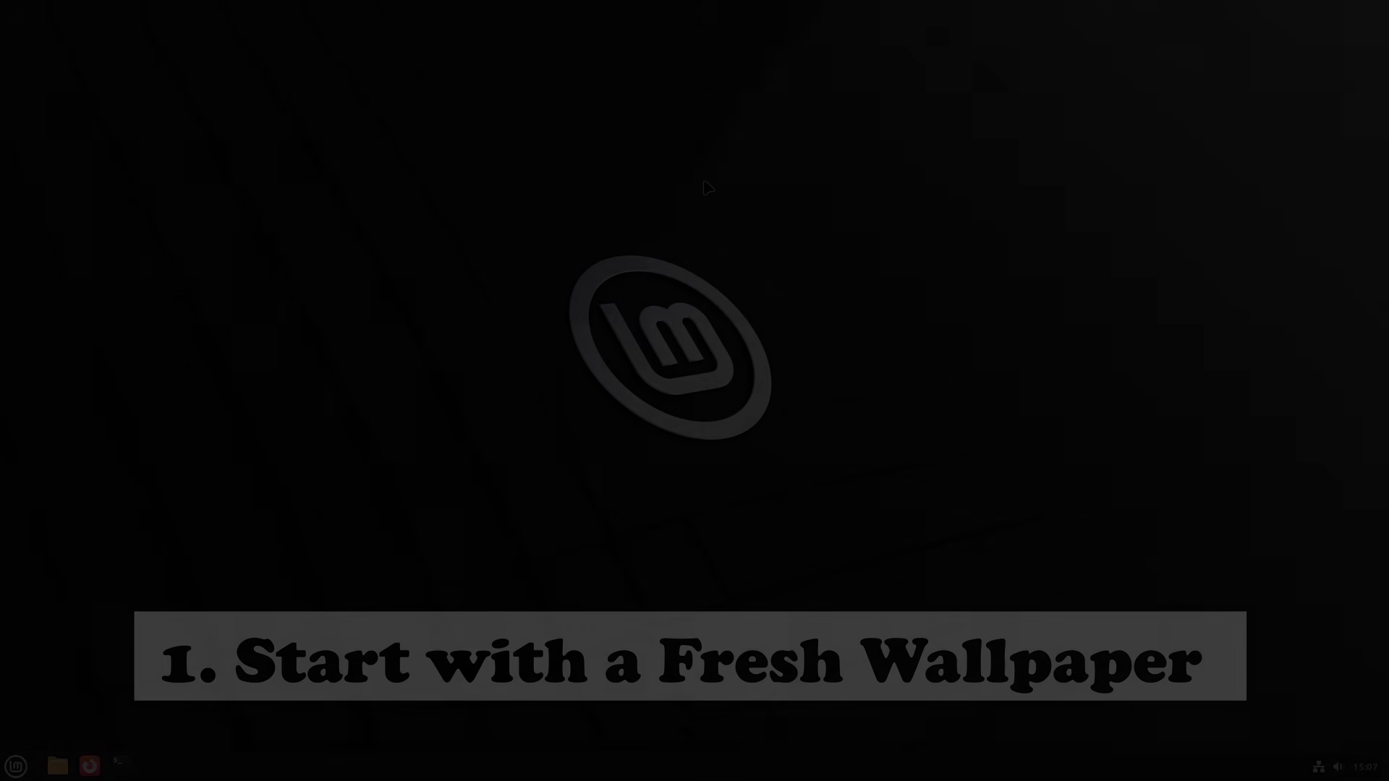
Step: Open the desktop background settings and show the Wallpapers collection
right_click(707, 180)
left_click(758, 271)
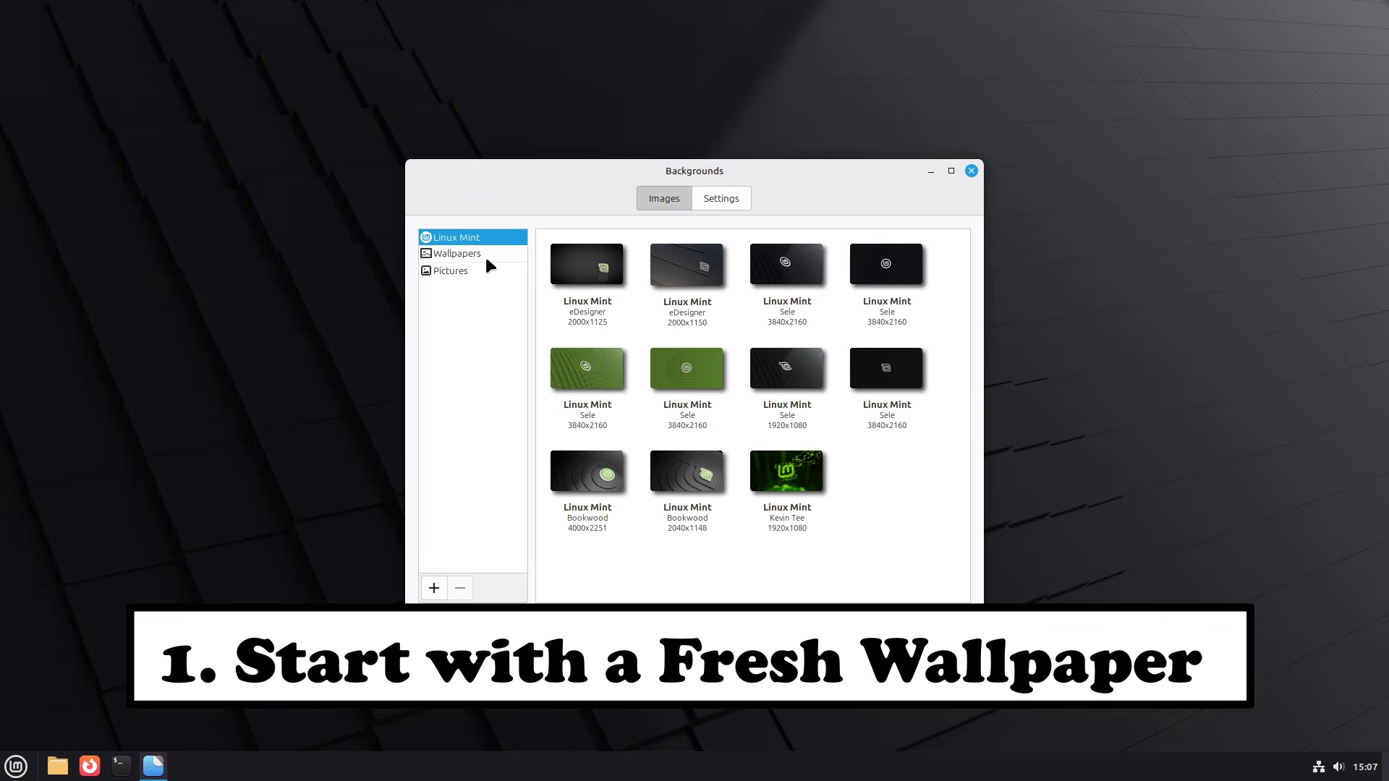
left_click(484, 254)
Step: Open System Settings beside the Backgrounds window, view its Backgrounds page, and return to the overview
left_click(16, 766)
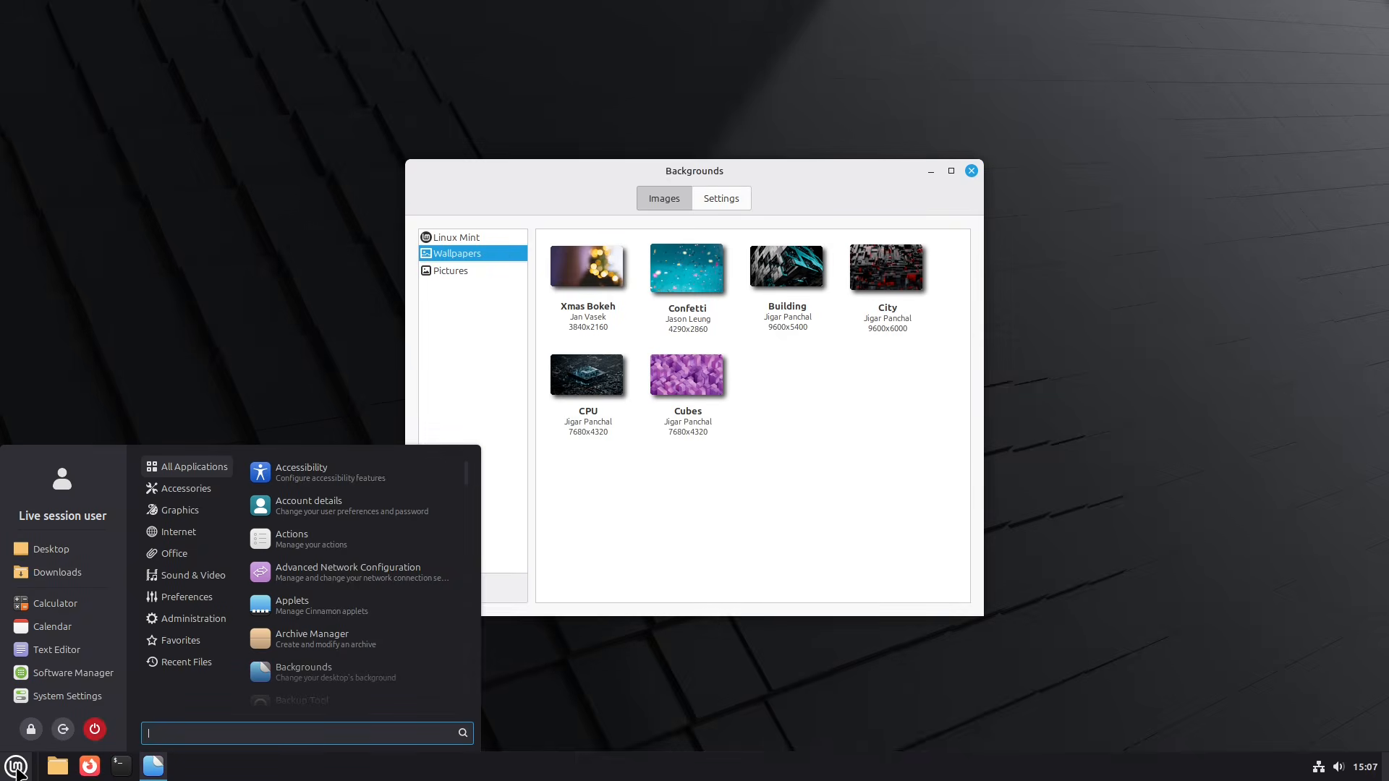
left_click(108, 695)
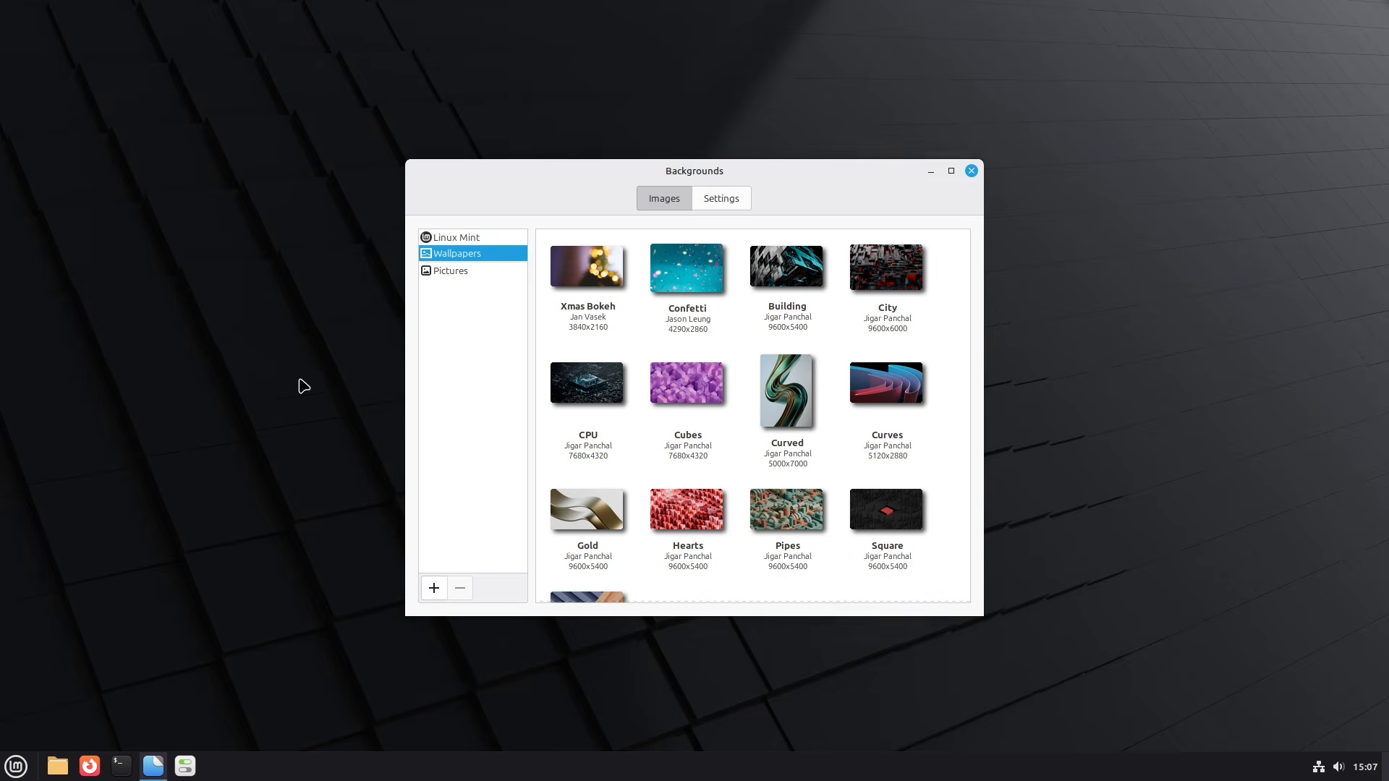
left_click_drag(663, 172, 986, 176)
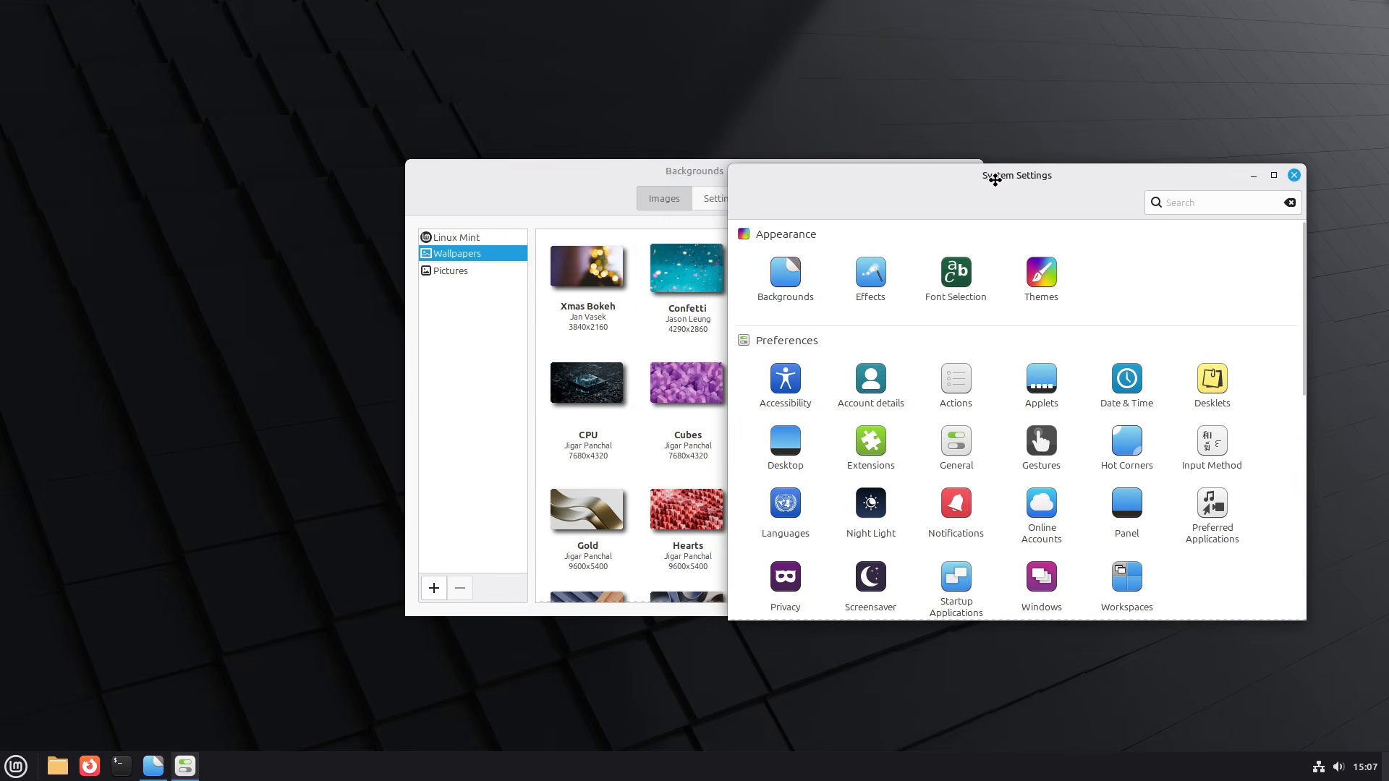
left_click_drag(555, 184, 279, 191)
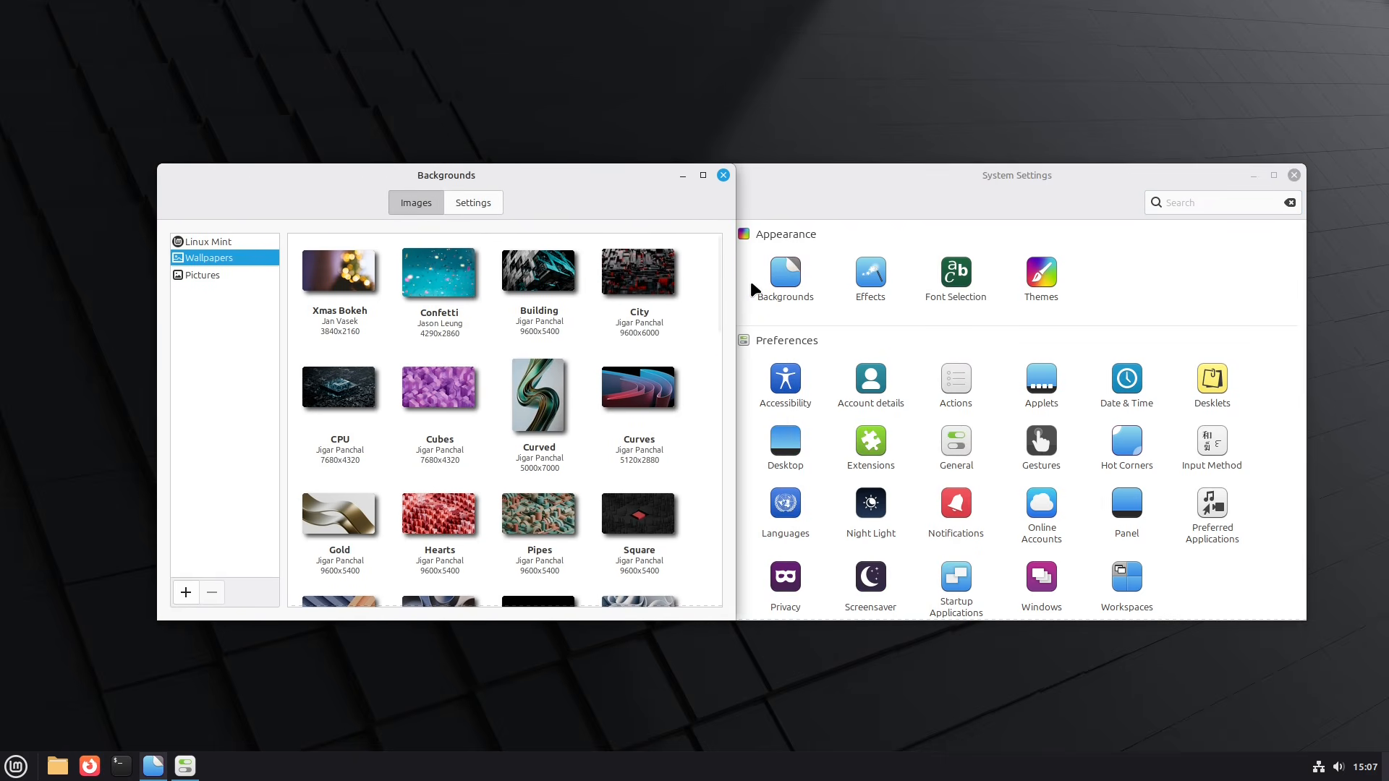
left_click(805, 279)
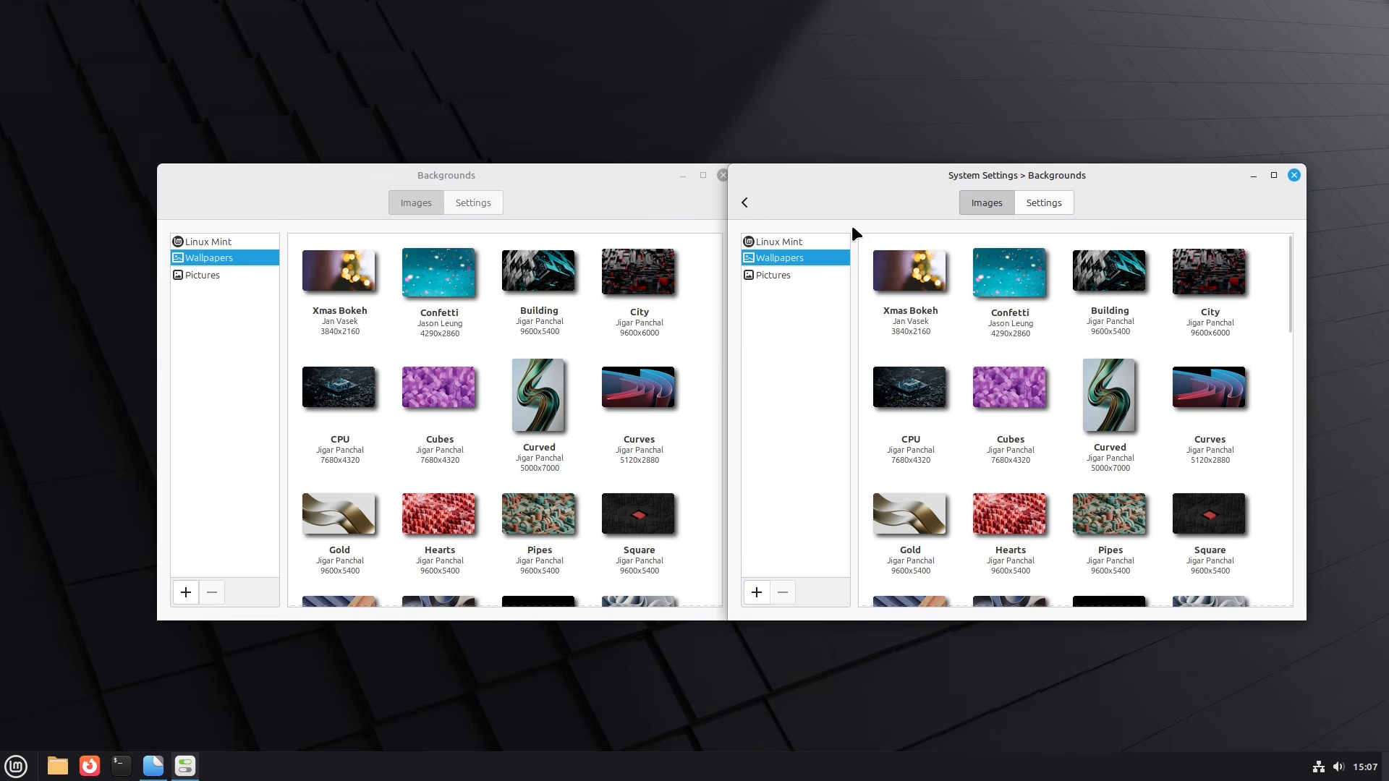
left_click(745, 203)
Step: Set the Purple Glitter image as the wallpaper with the Backgrounds window maximized, and restore the window's size
left_click(703, 175)
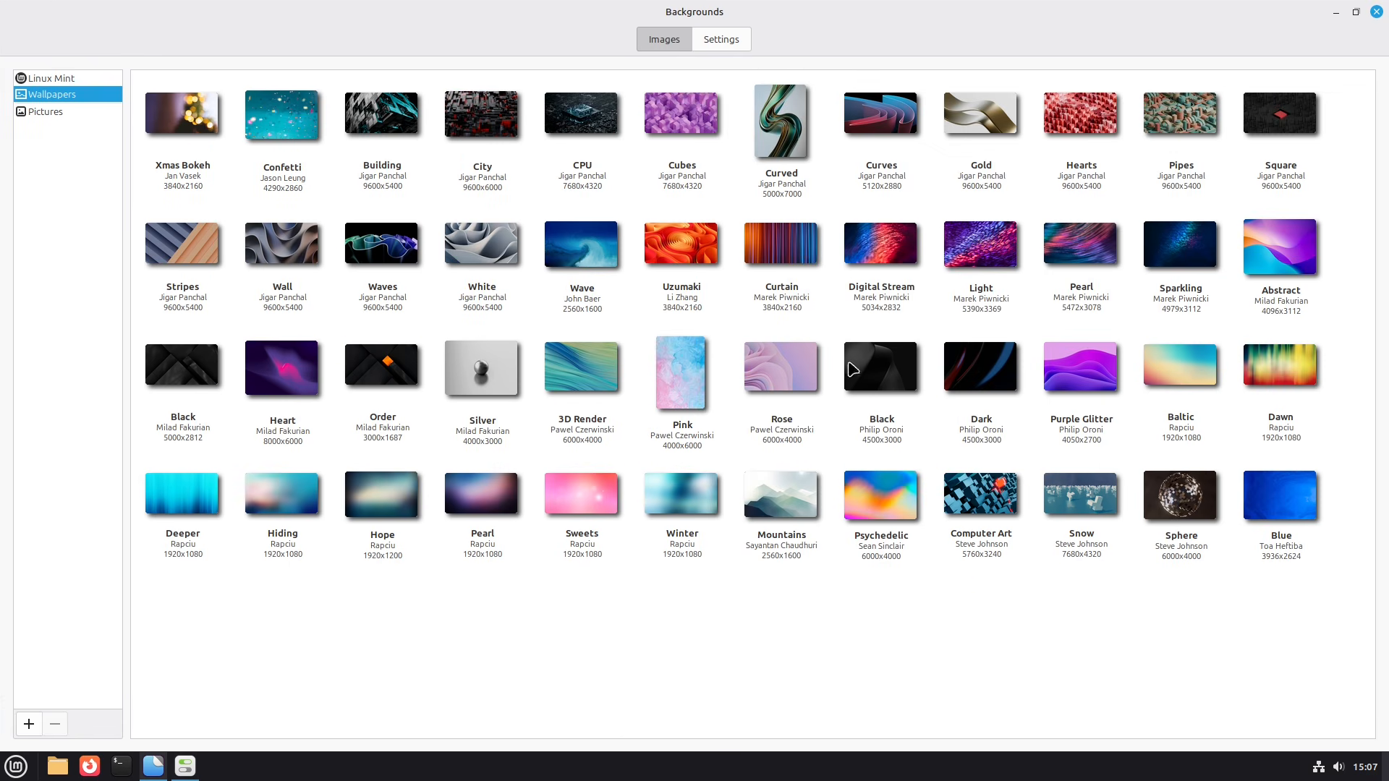
left_click(1087, 370)
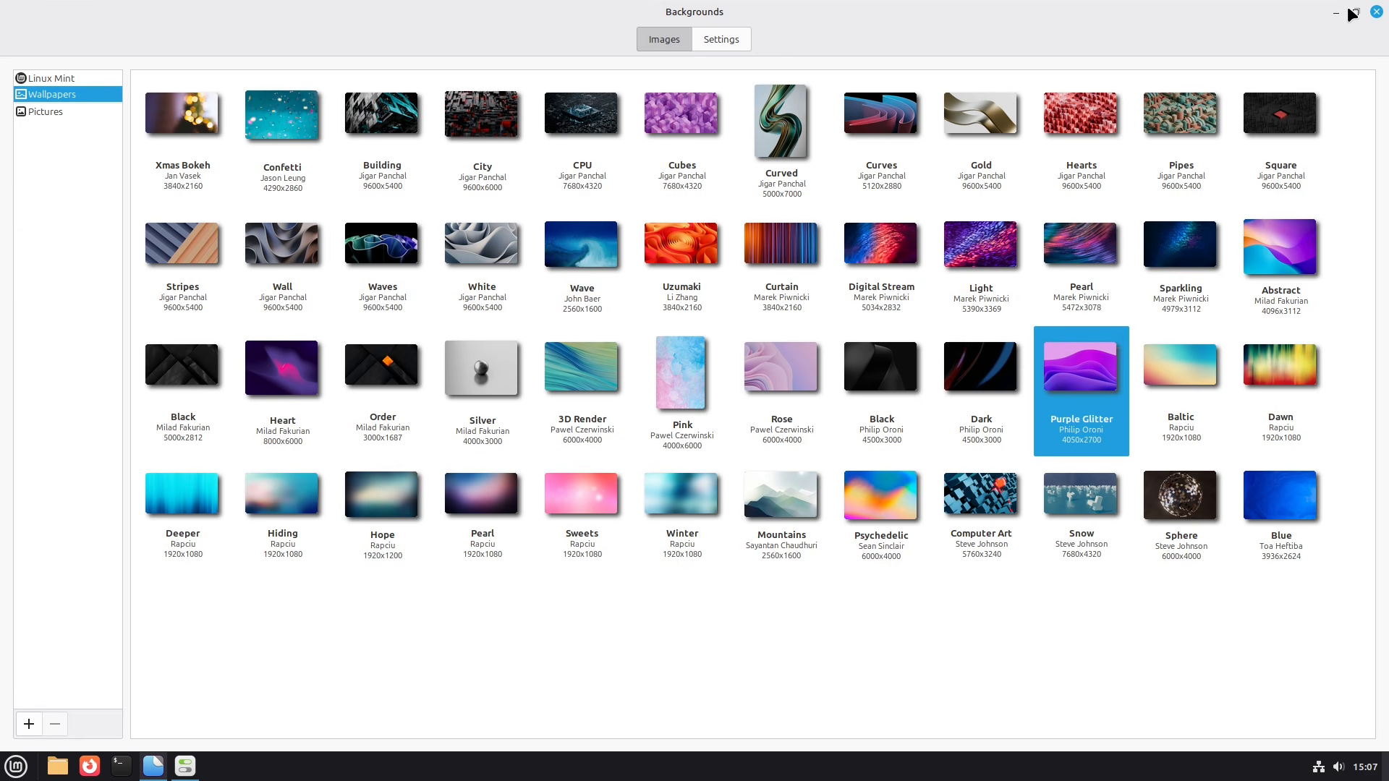
left_click(1350, 12)
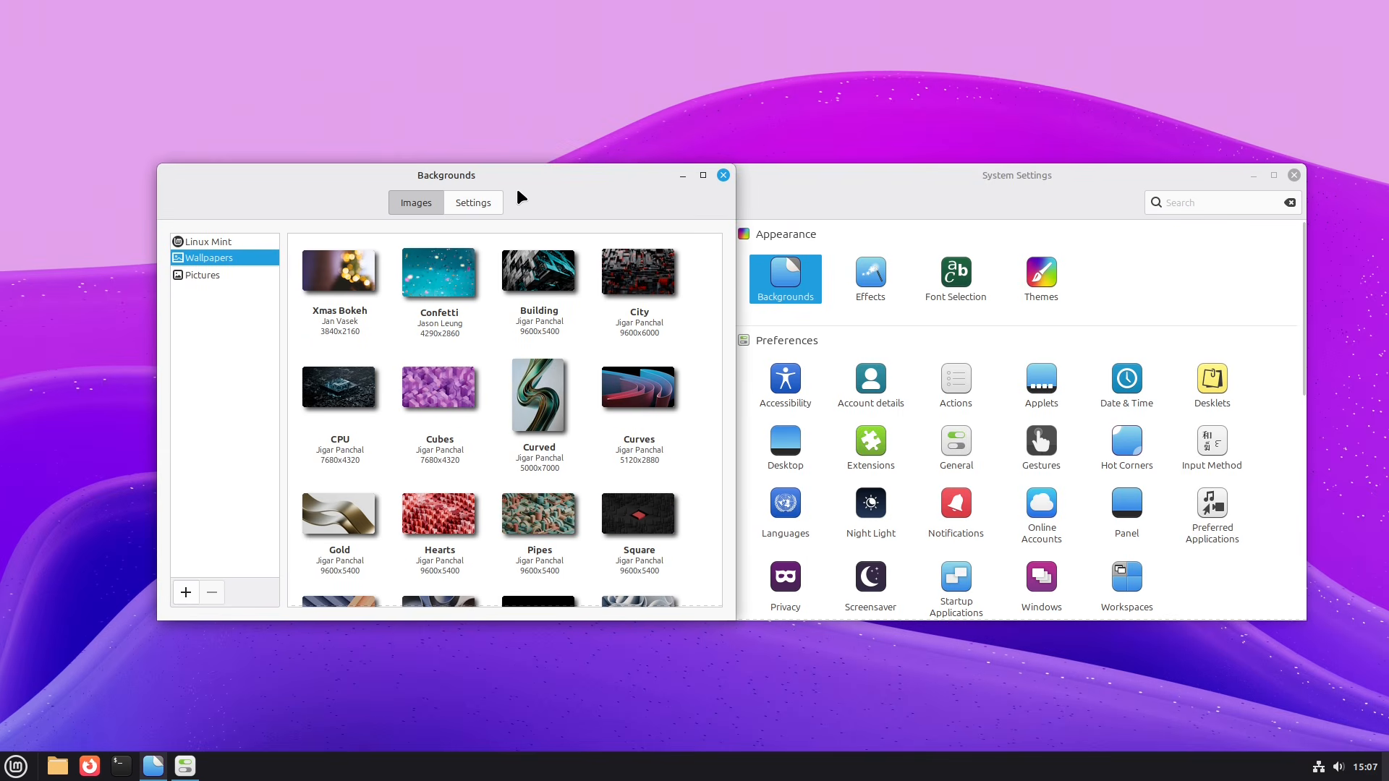
Step: Move the System Settings window clear of the Backgrounds window and look at the desktop's context options
left_click_drag(927, 176, 979, 189)
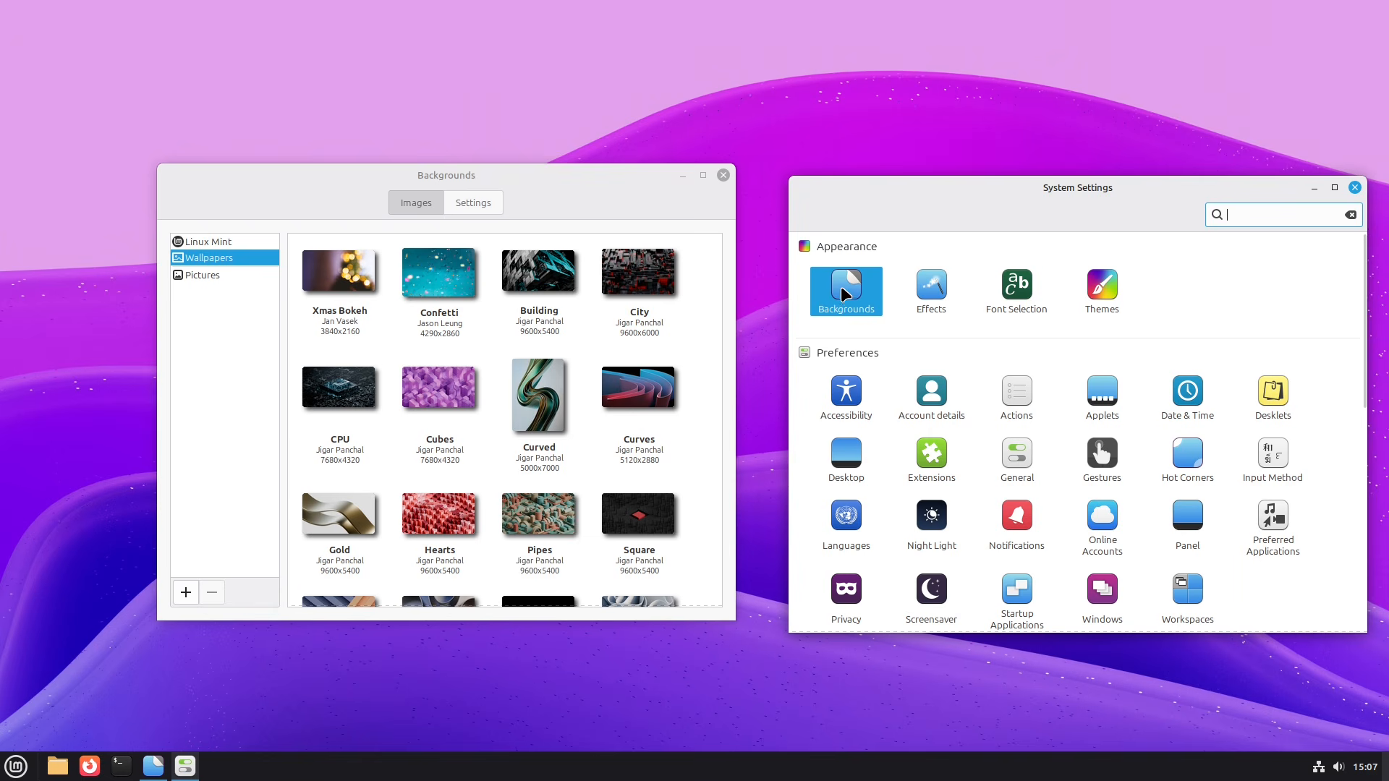
right_click(49, 356)
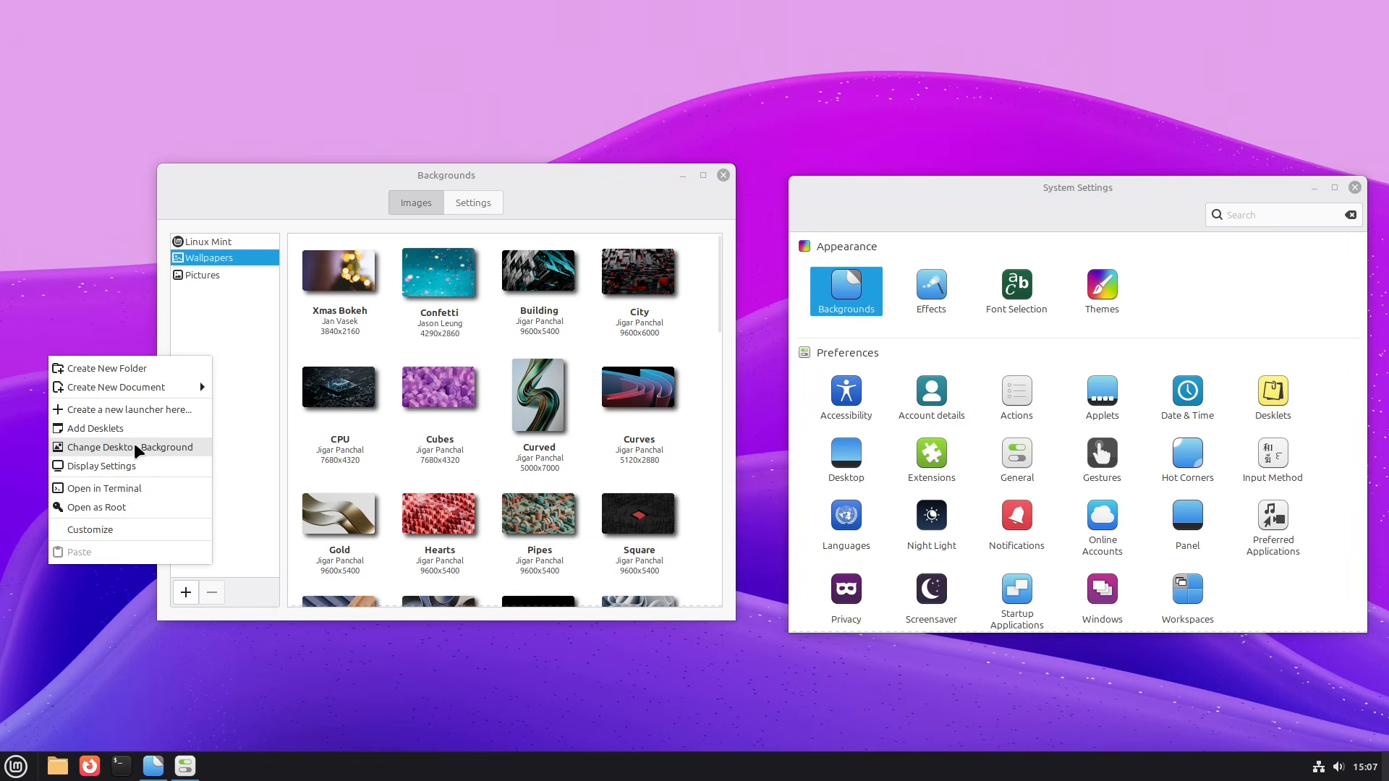
left_click(466, 112)
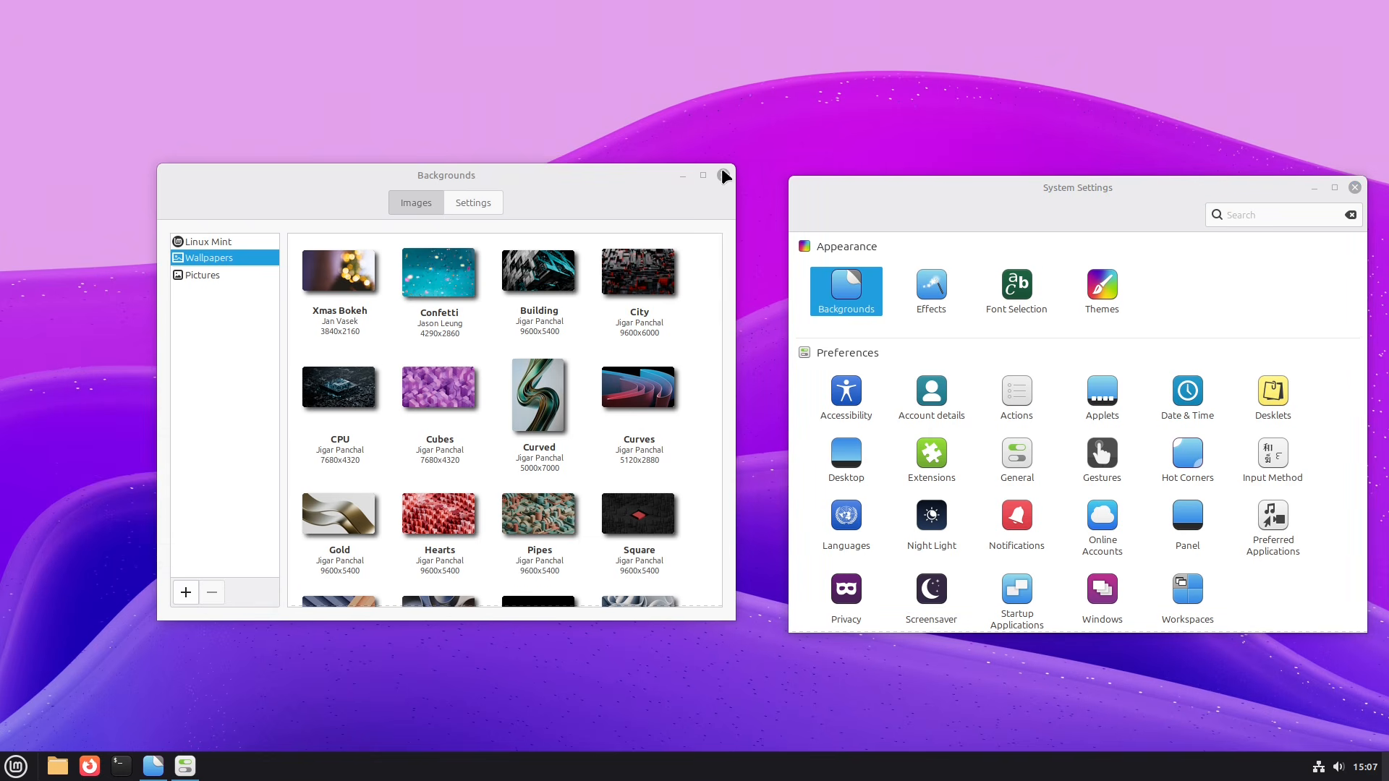
Step: Turn on the background slideshow, shorten its delay, and enable playing images in random order
left_click(479, 209)
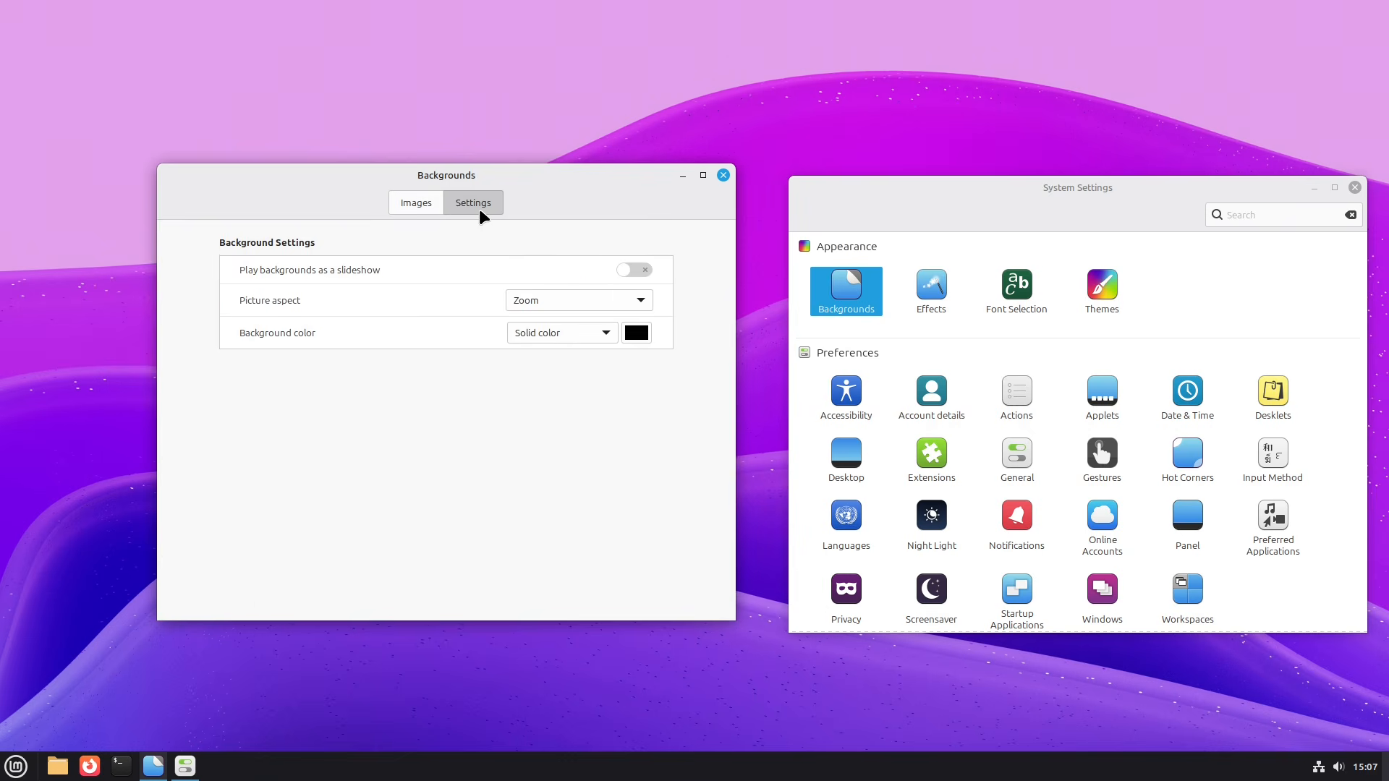
left_click(634, 270)
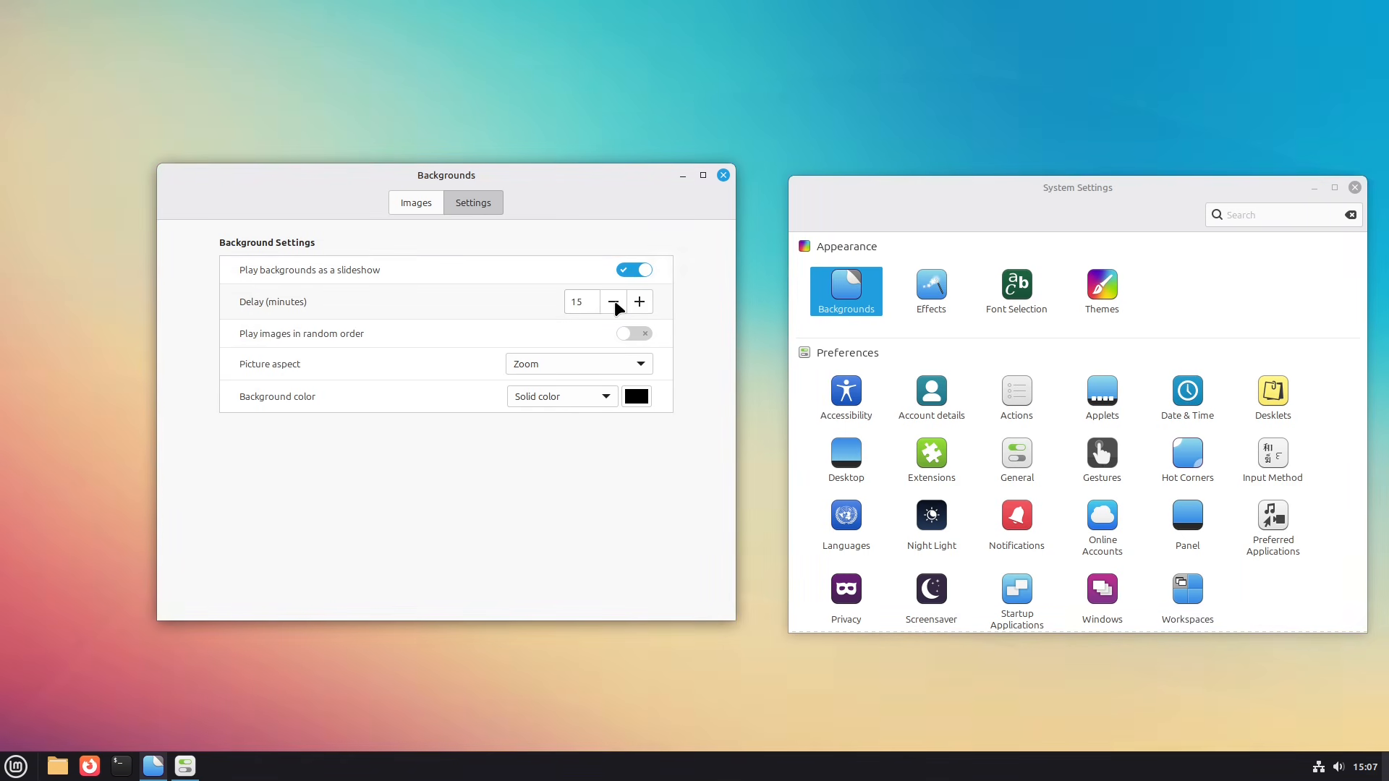
left_click(617, 307)
left_click(615, 302)
left_click(615, 302)
left_click(615, 303)
left_click(615, 302)
left_click(615, 302)
left_click(615, 303)
left_click(615, 302)
left_click(614, 303)
left_click(644, 335)
Step: Go back to the wallpaper images and close the Backgrounds and System Settings windows
left_click(424, 199)
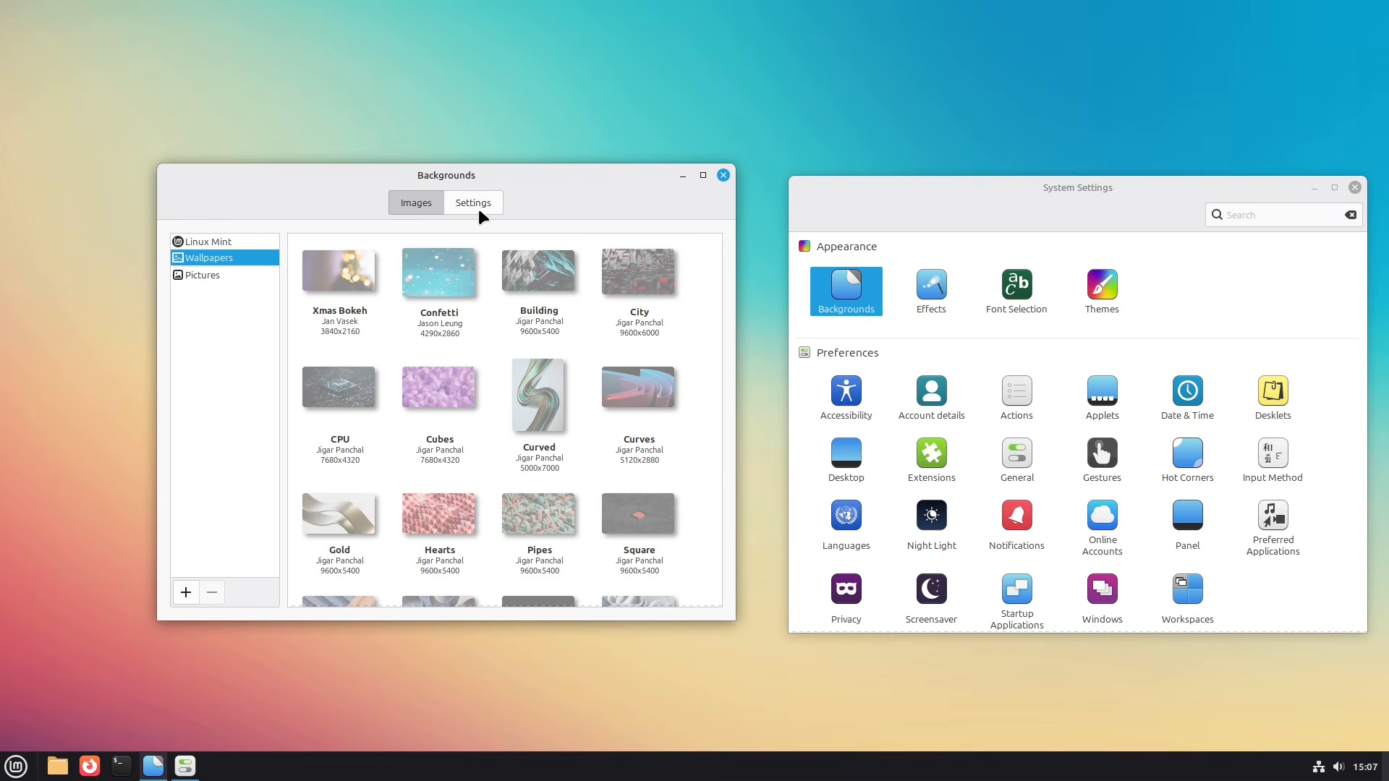
left_click(723, 175)
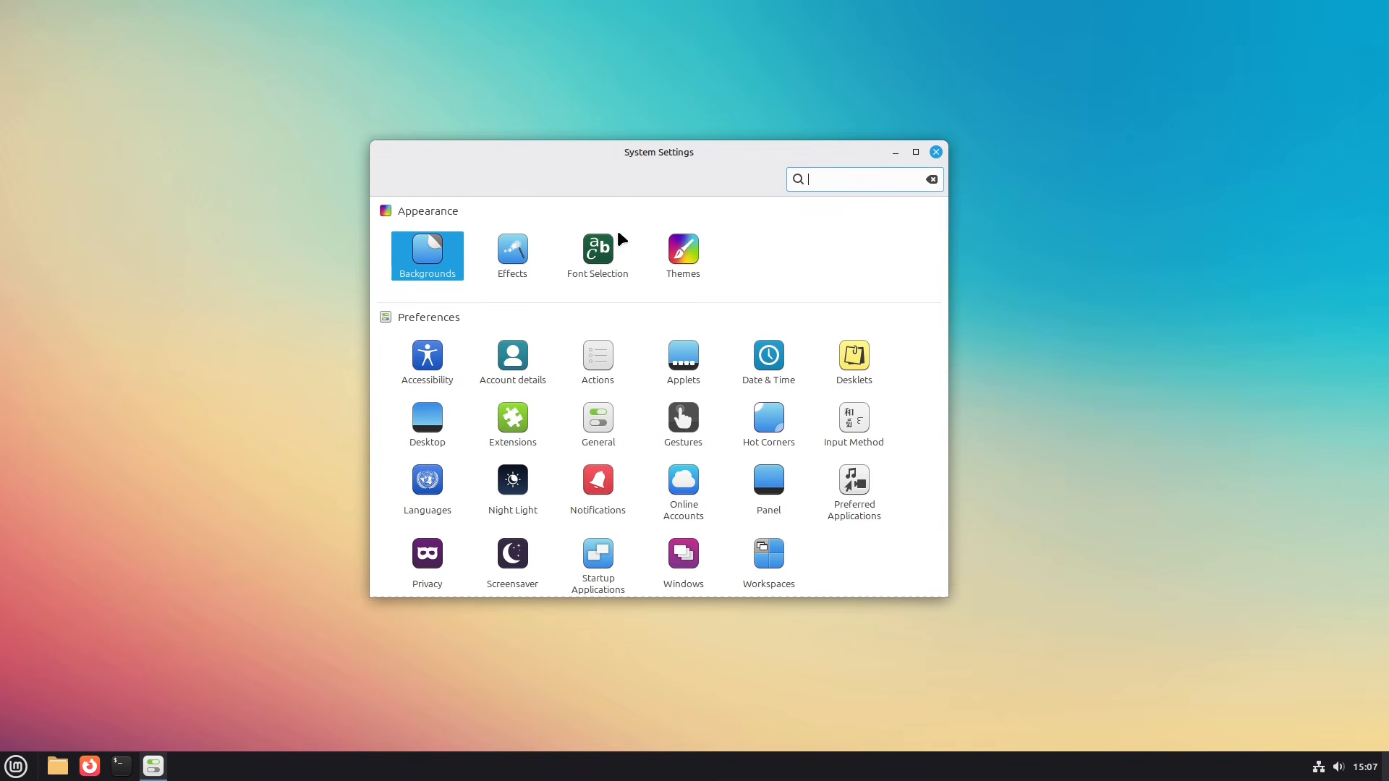
left_click(937, 153)
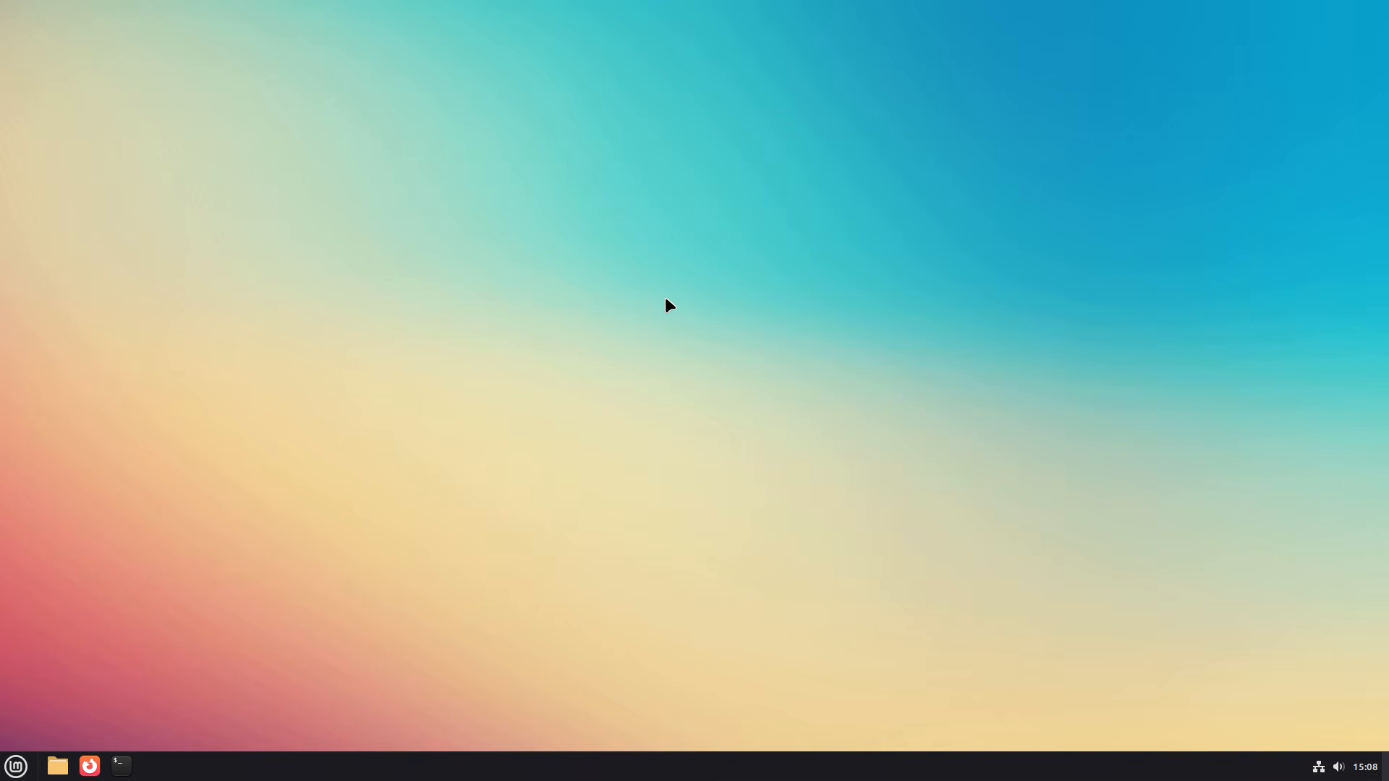
right_click(664, 211)
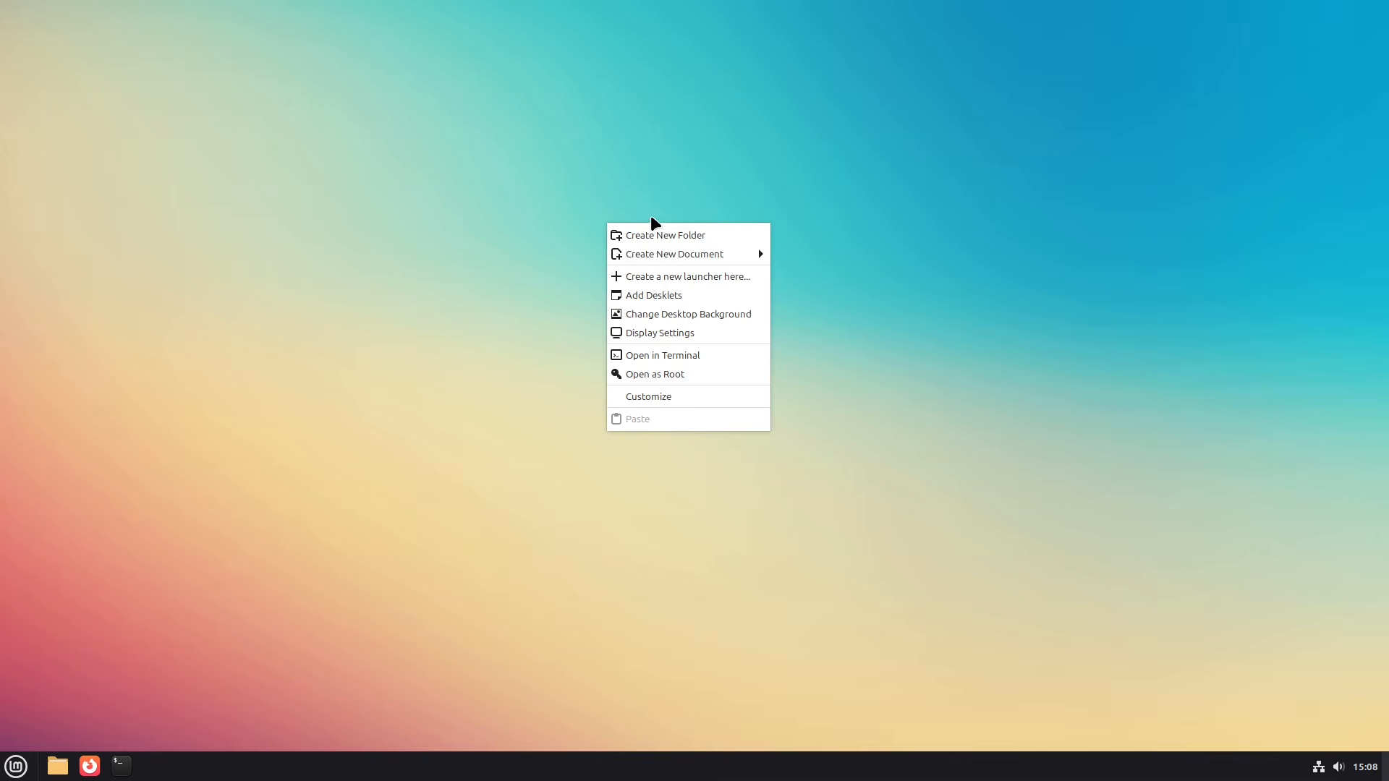
left_click(793, 539)
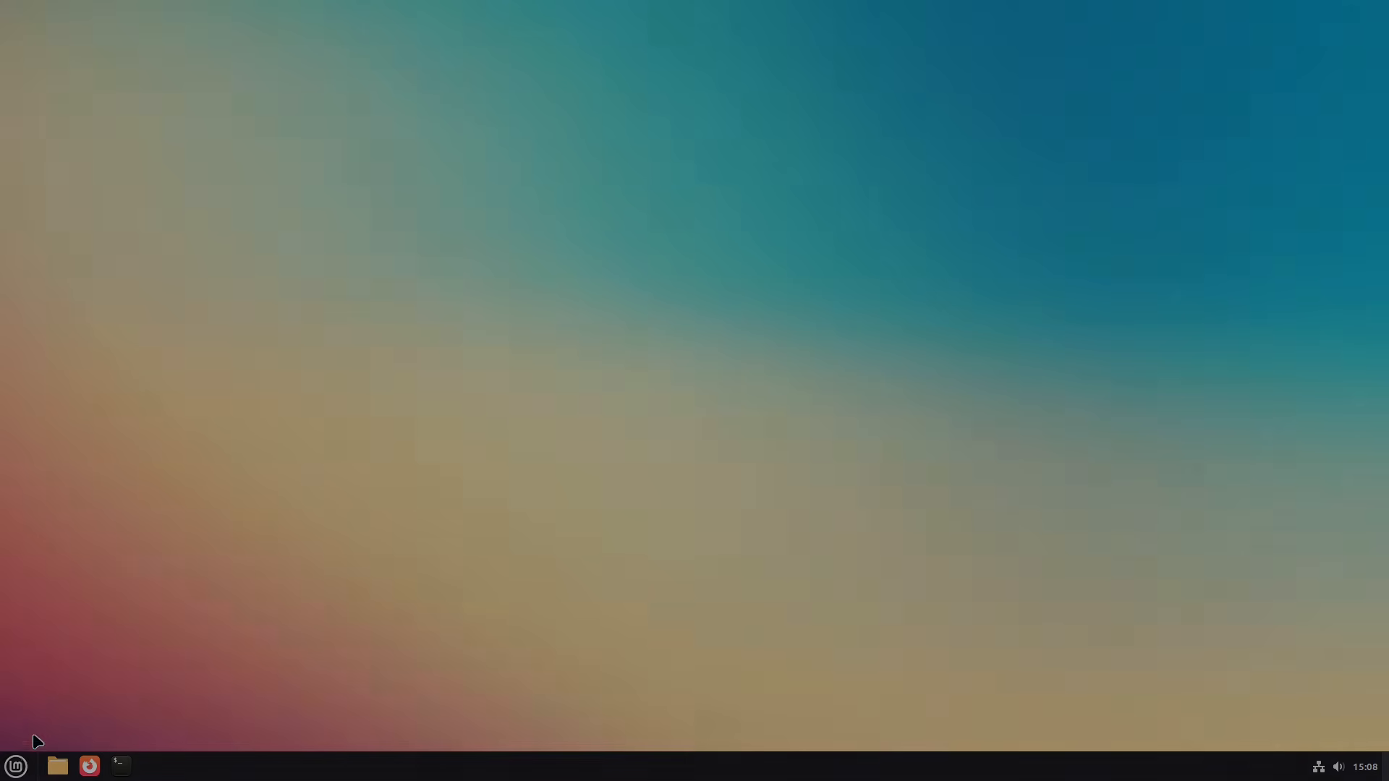
Step: Open the Effects page of System Settings maximized and set the window animation speed to the midpoint
left_click(16, 766)
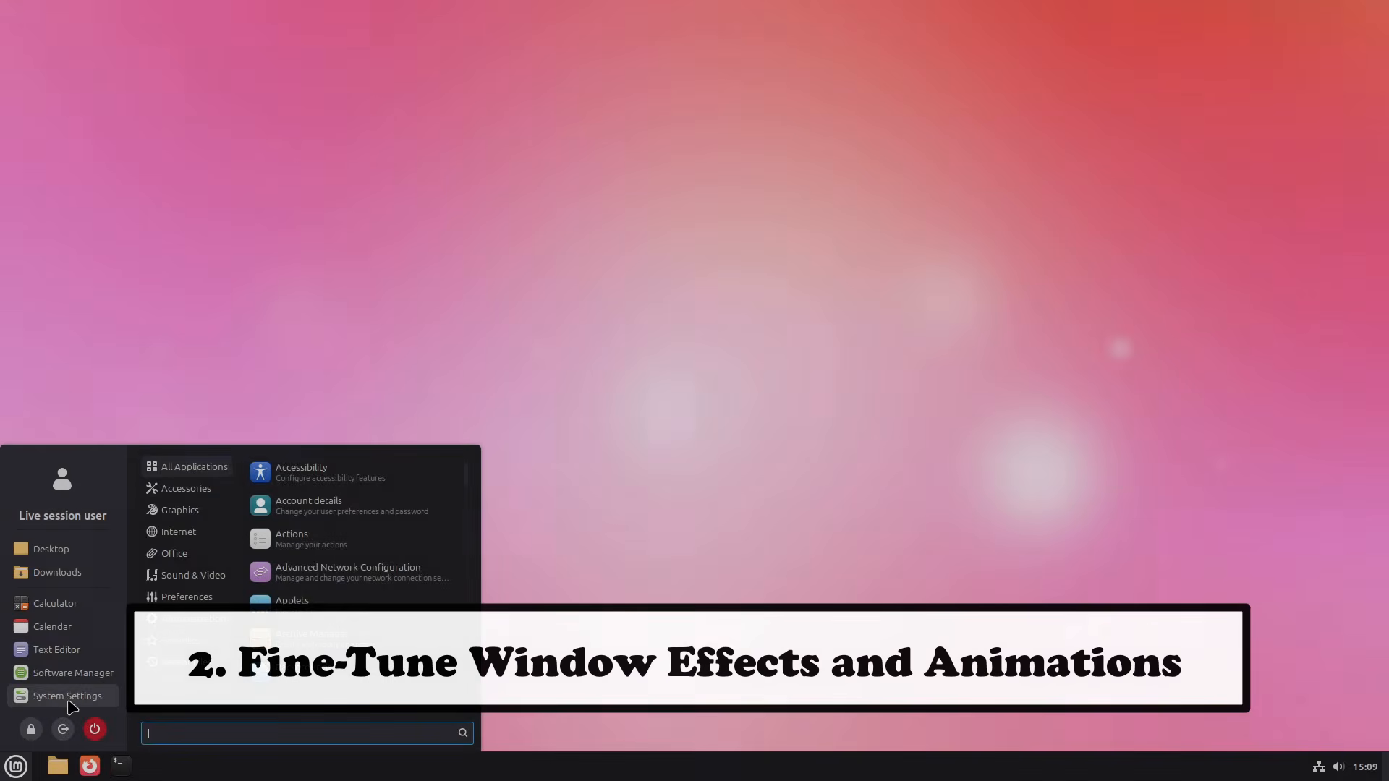
left_click(73, 705)
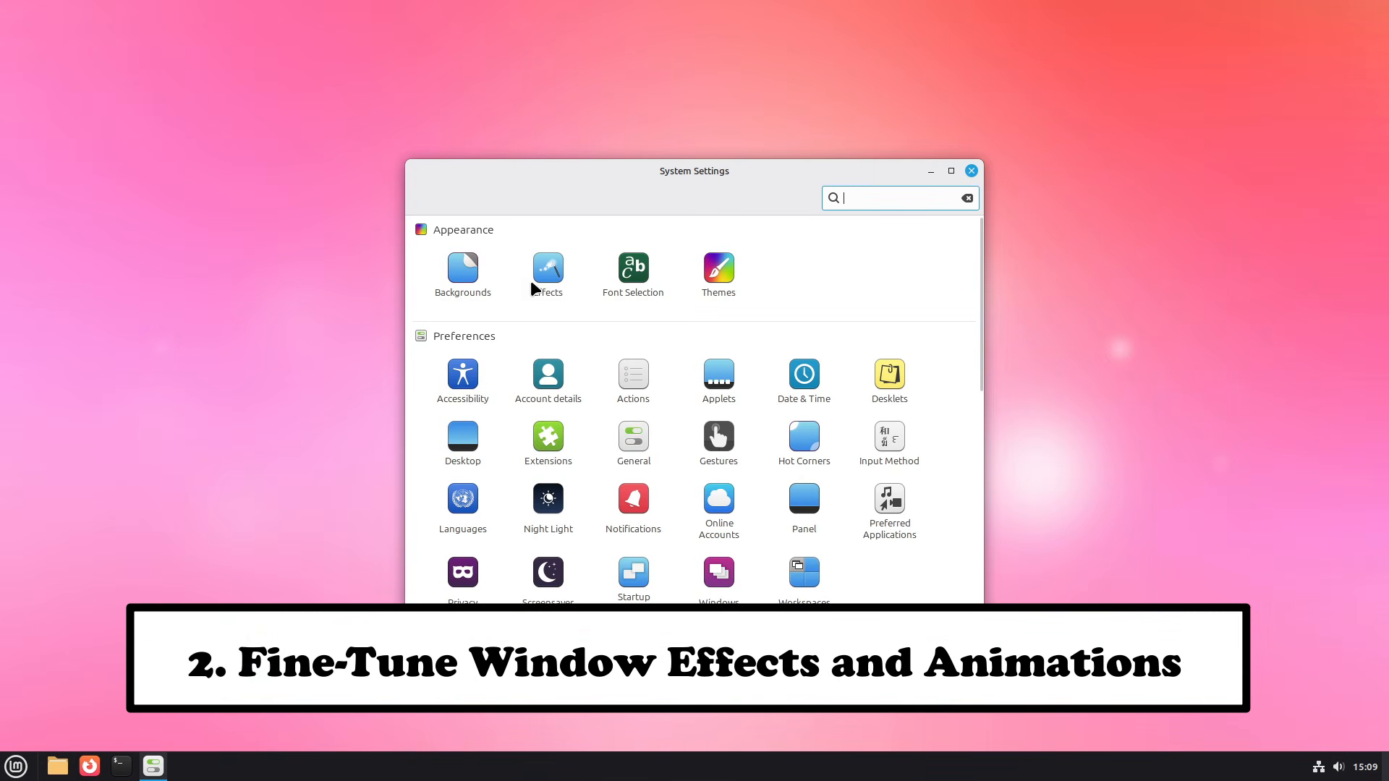
left_click(549, 286)
left_click(951, 170)
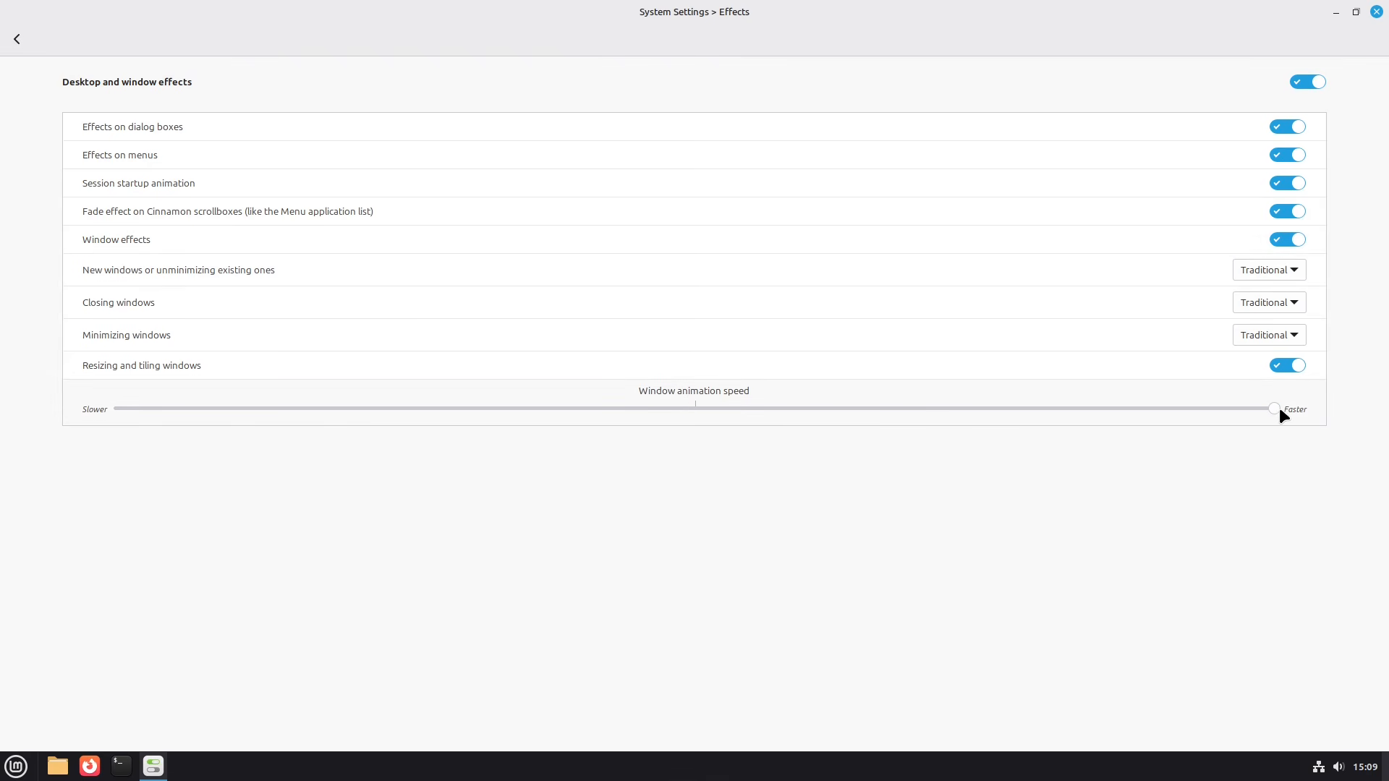
left_click(731, 408)
Step: Set the new, closing and minimizing window effects to Fly, and preview them by minimizing and restoring System Settings
left_click(1284, 269)
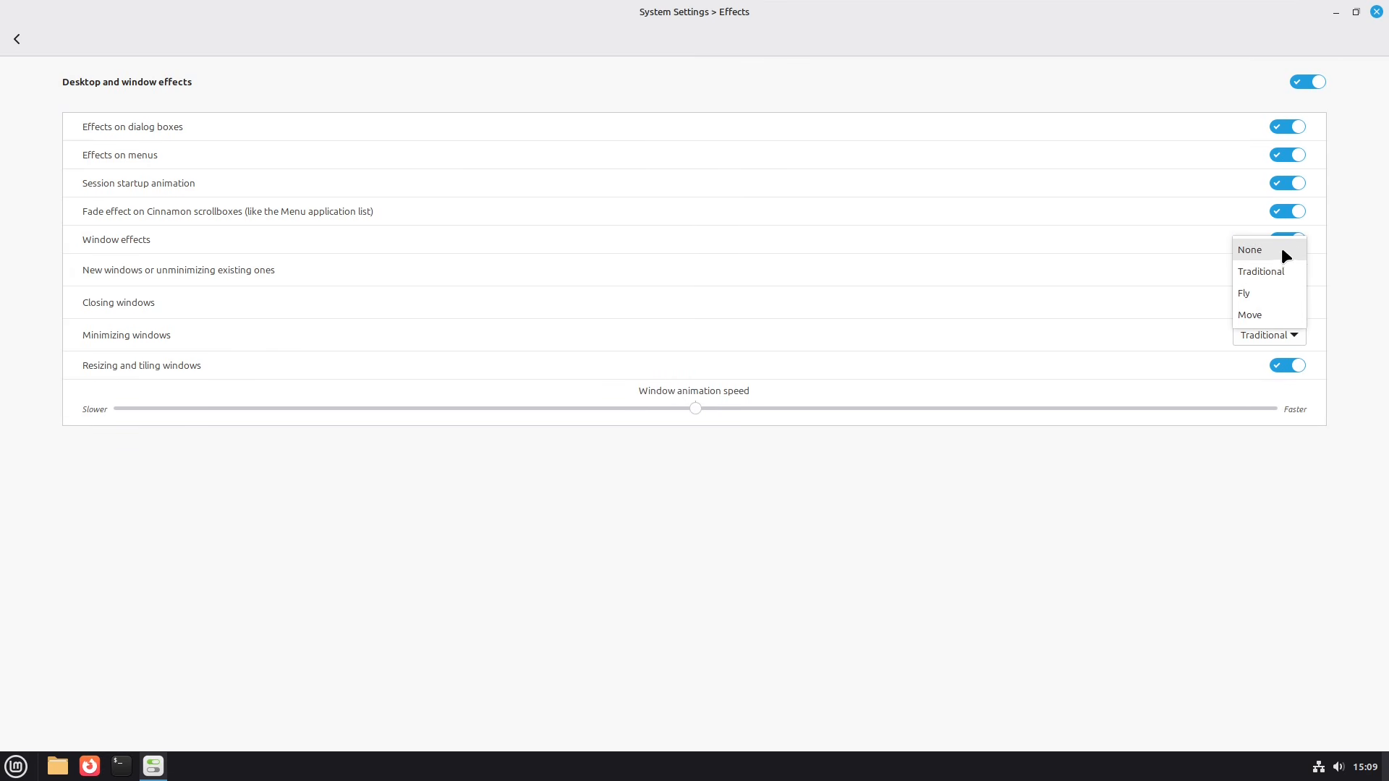
left_click(1262, 294)
left_click(1270, 303)
left_click(1263, 323)
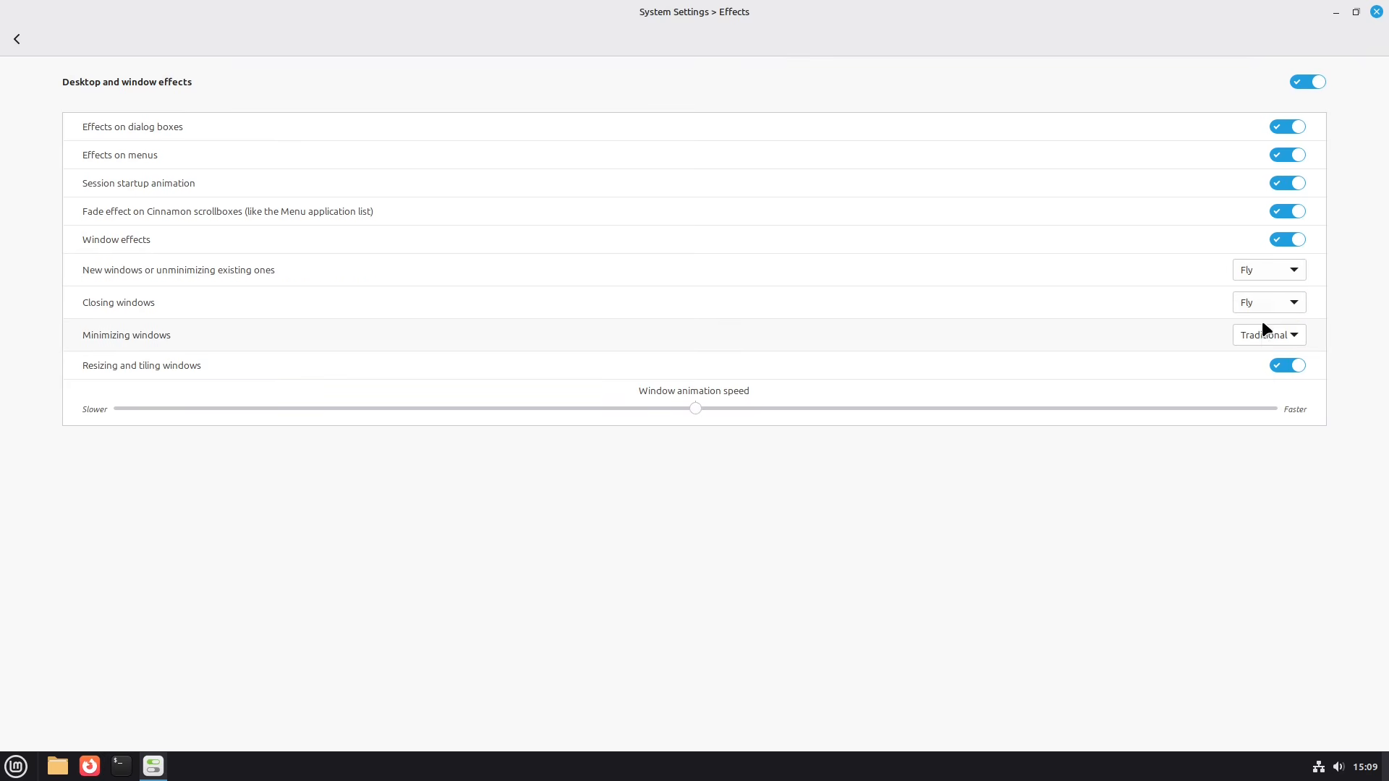
left_click(1262, 335)
left_click(1258, 357)
left_click(1335, 13)
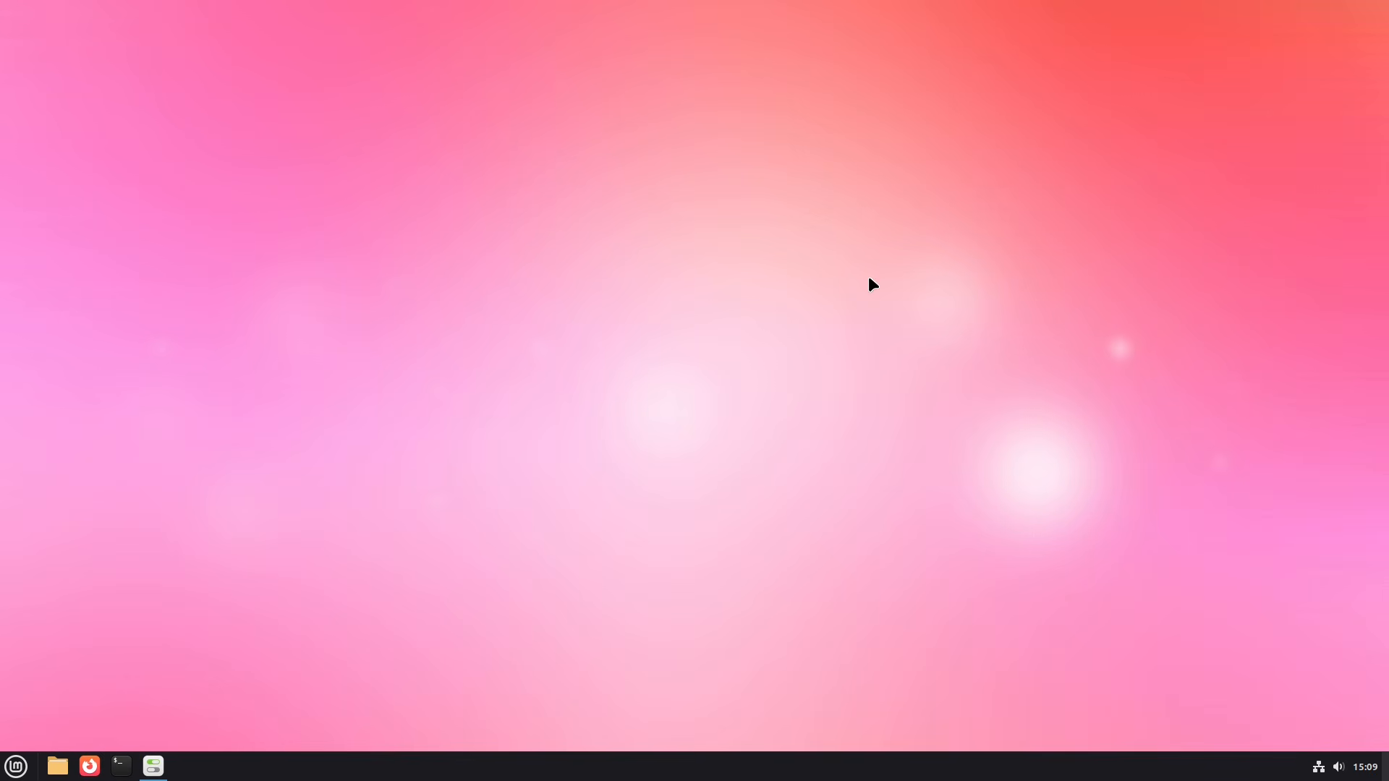
left_click(153, 766)
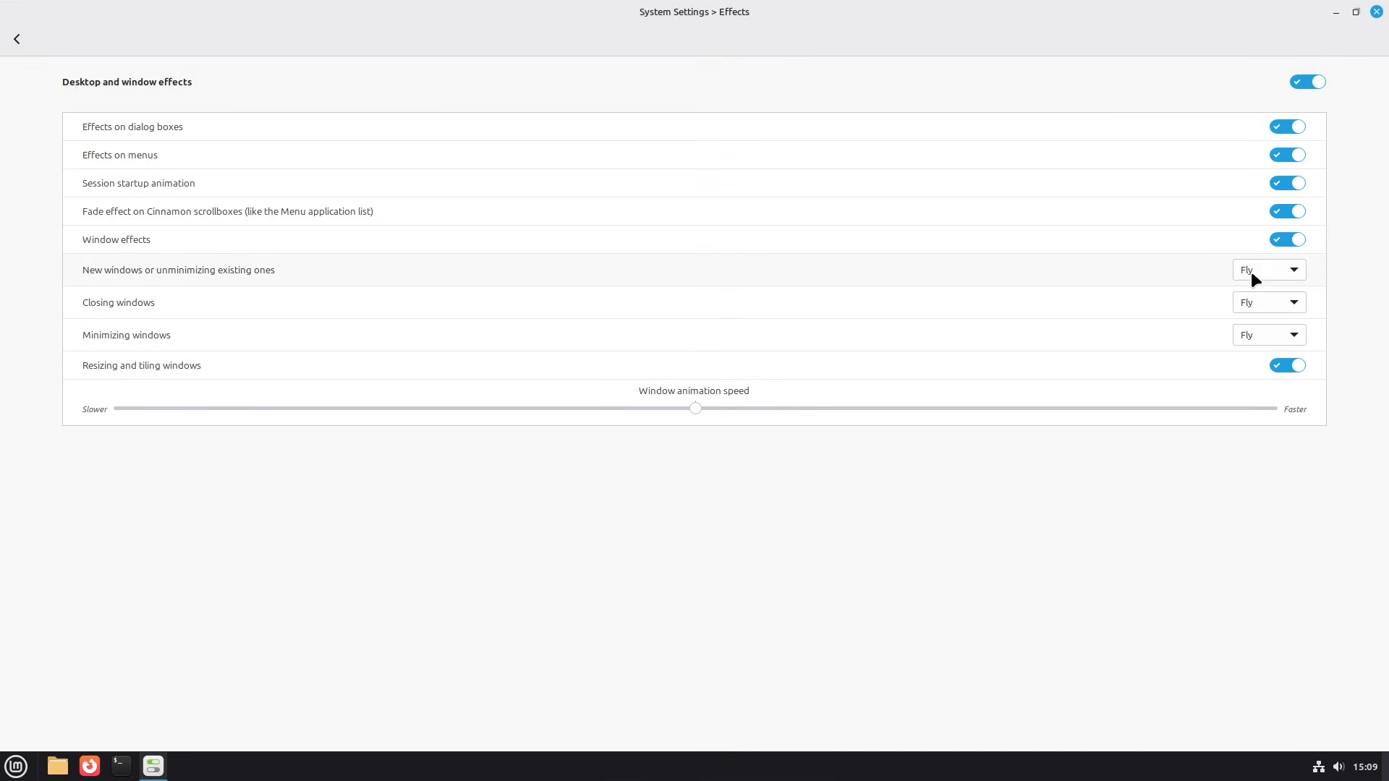
Step: Set the new window effect to Move and the minimizing effect to Fade, and preview them on System Settings
left_click(1252, 272)
left_click(1259, 297)
left_click(1261, 309)
left_click(1250, 335)
left_click(1252, 362)
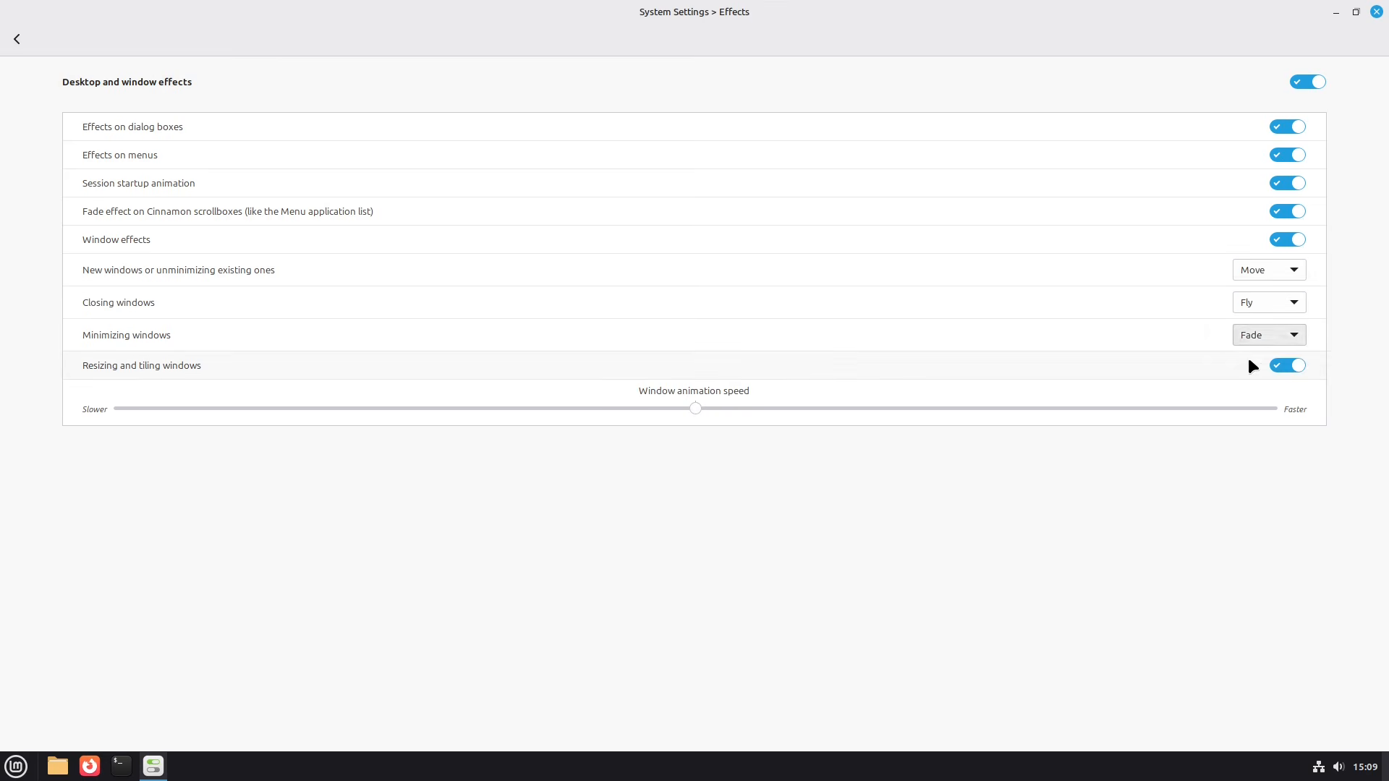
left_click(1333, 15)
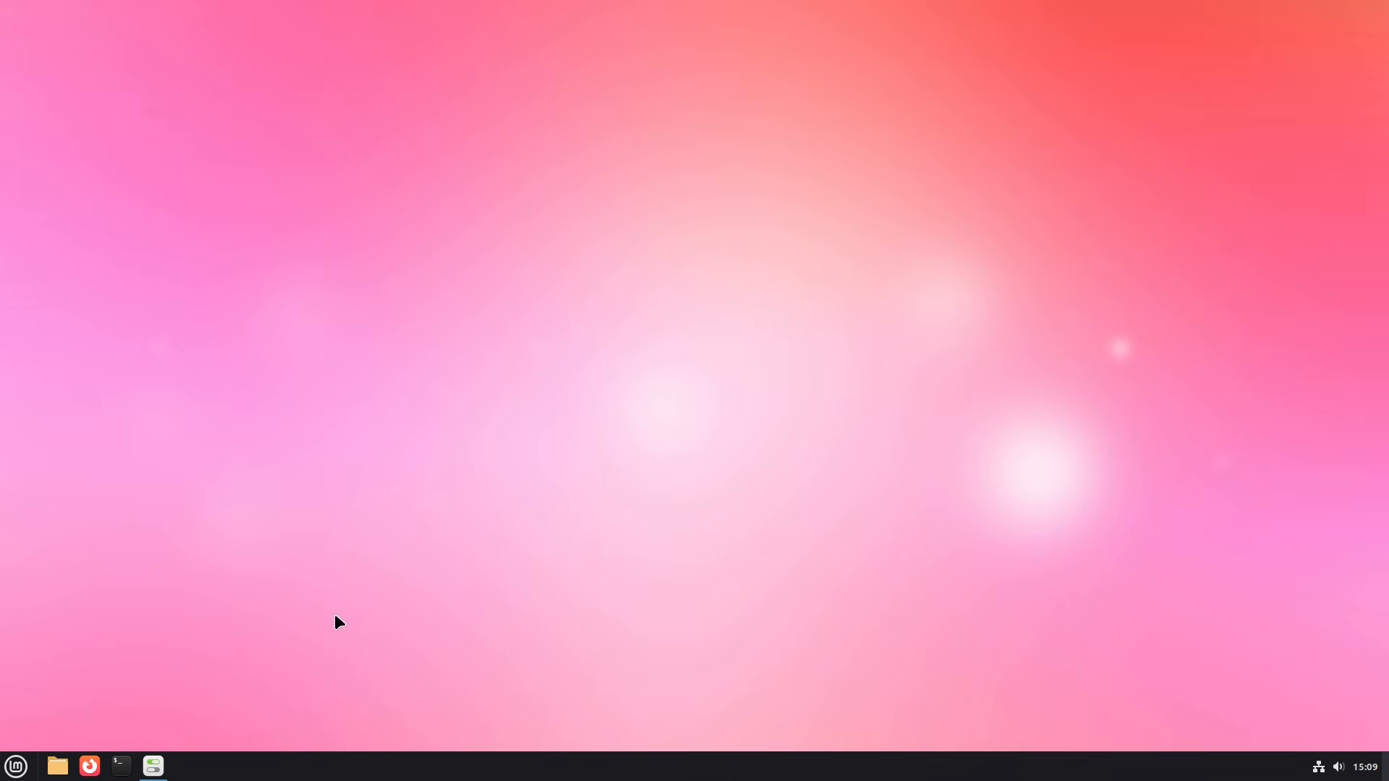
left_click(154, 768)
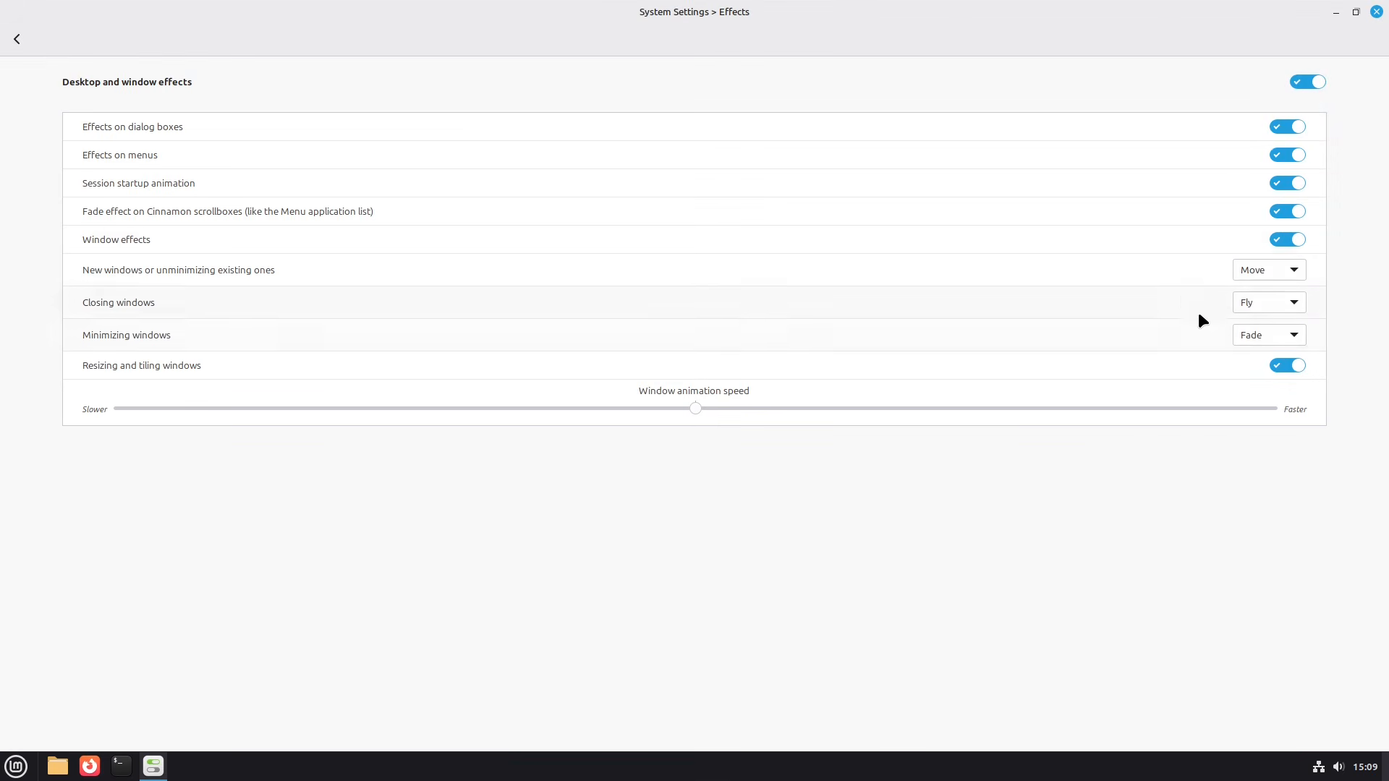
Step: Return to the settings overview, reopen the Effects page to review it, and restore the window from maximized
left_click(16, 40)
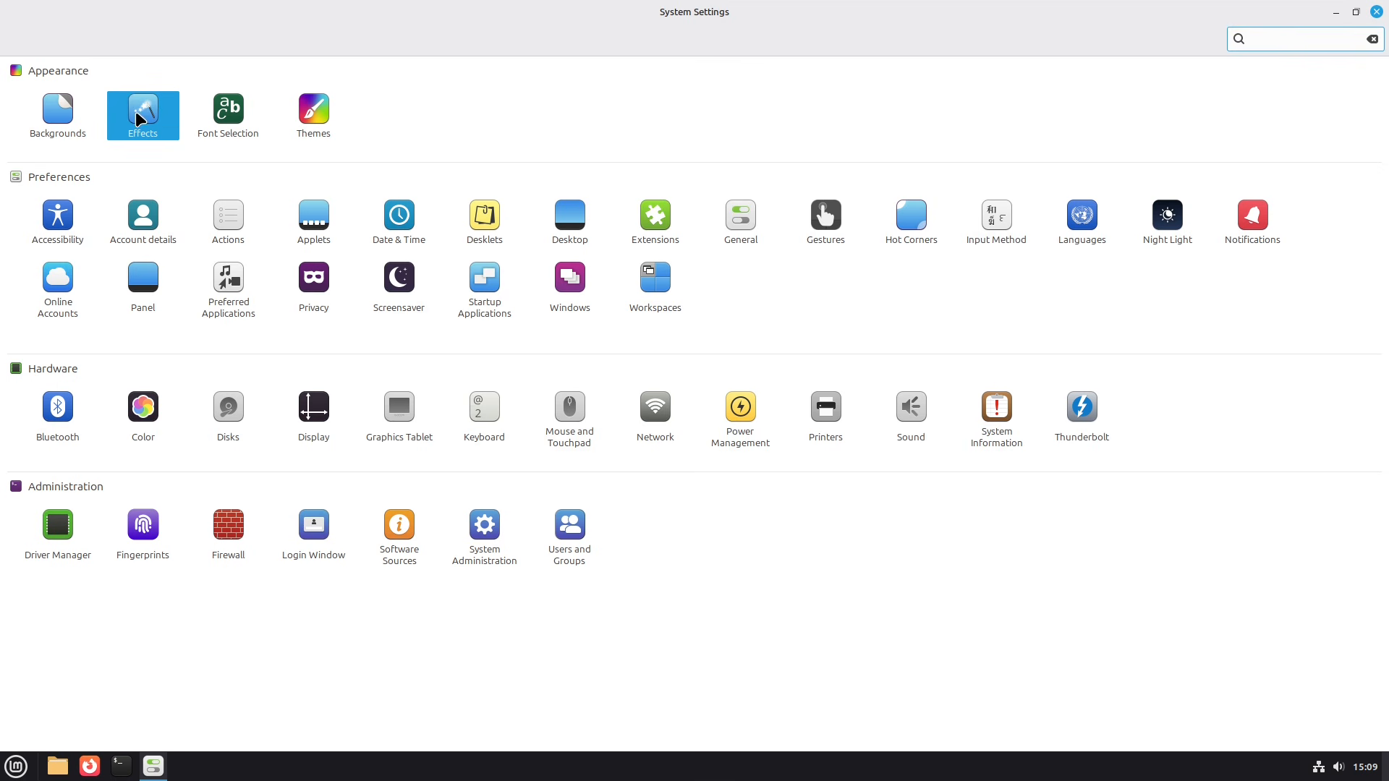
left_click(140, 120)
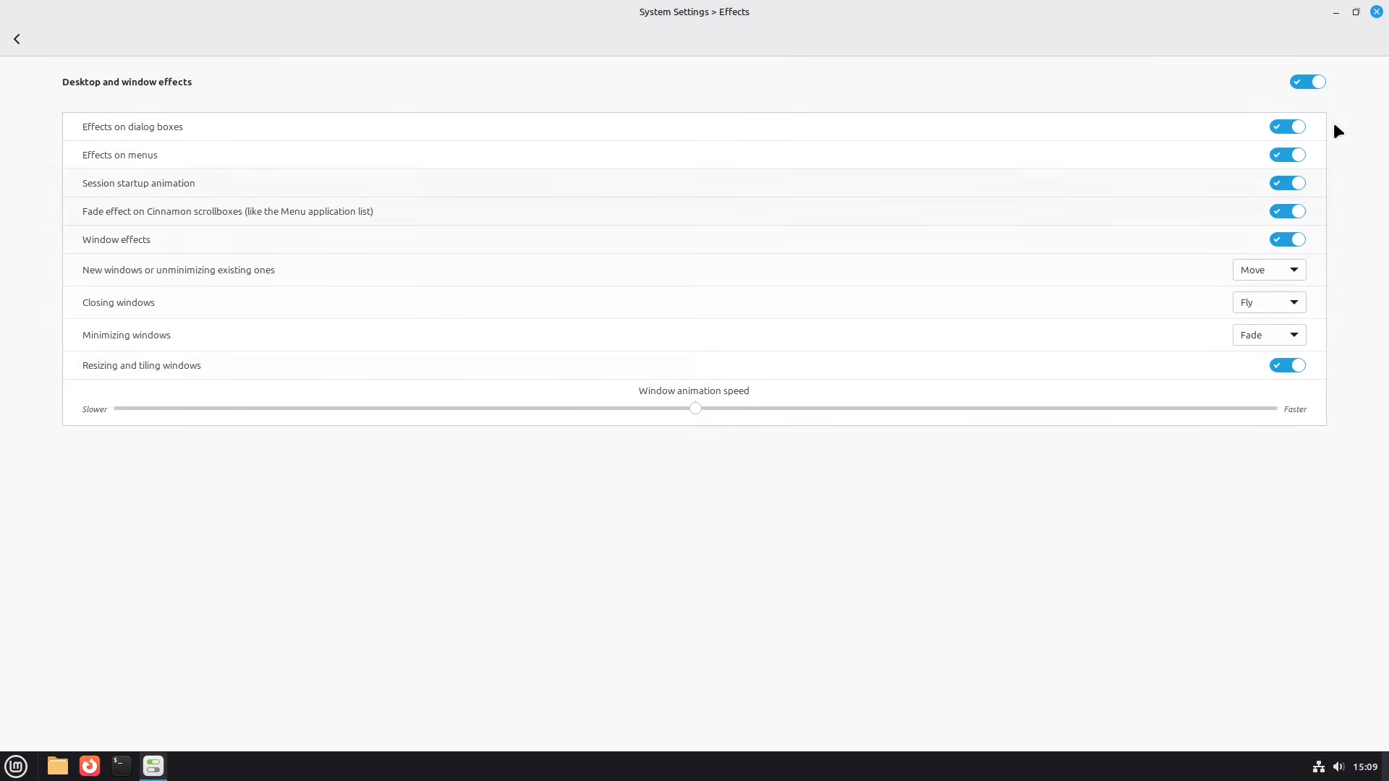
left_click(1356, 13)
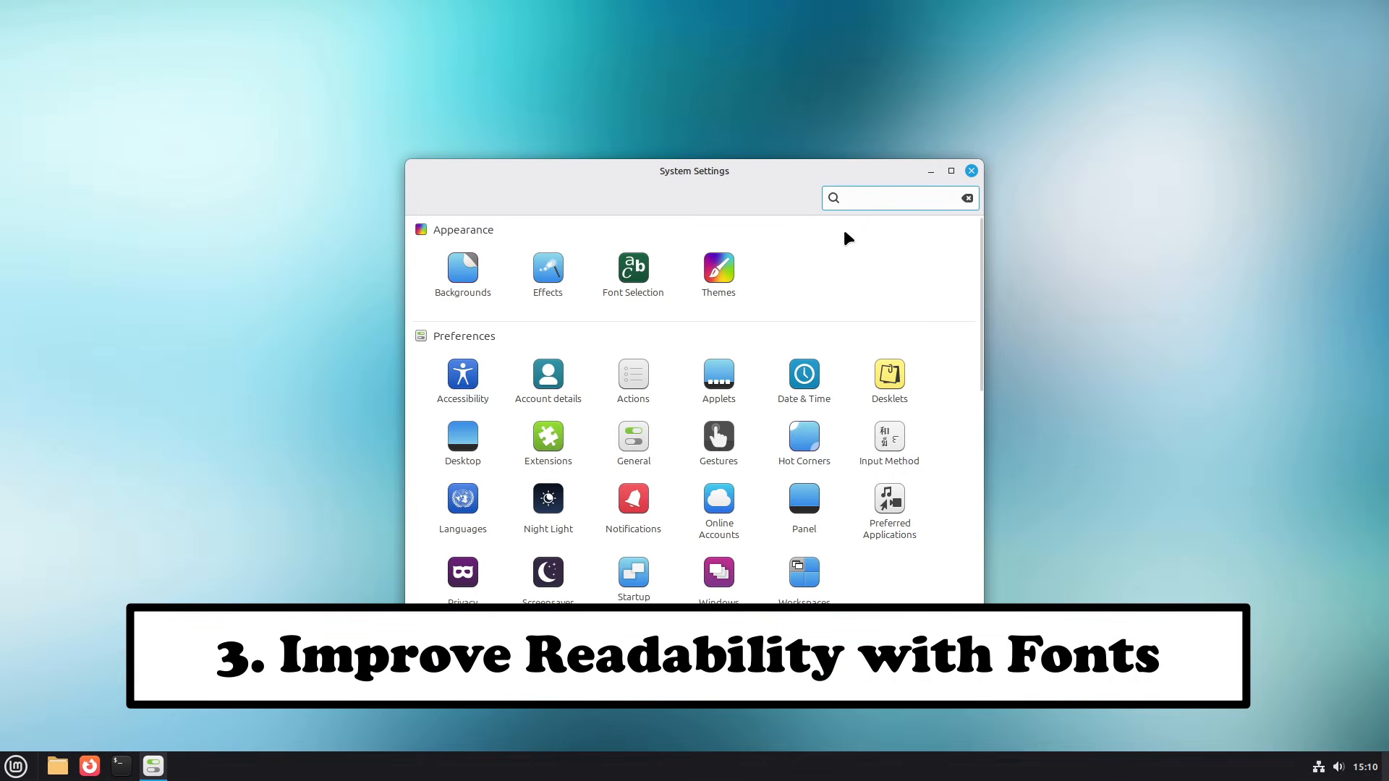
Step: Open the Font Selection page maximized and look through the fonts offered for the default font without choosing one
left_click(645, 254)
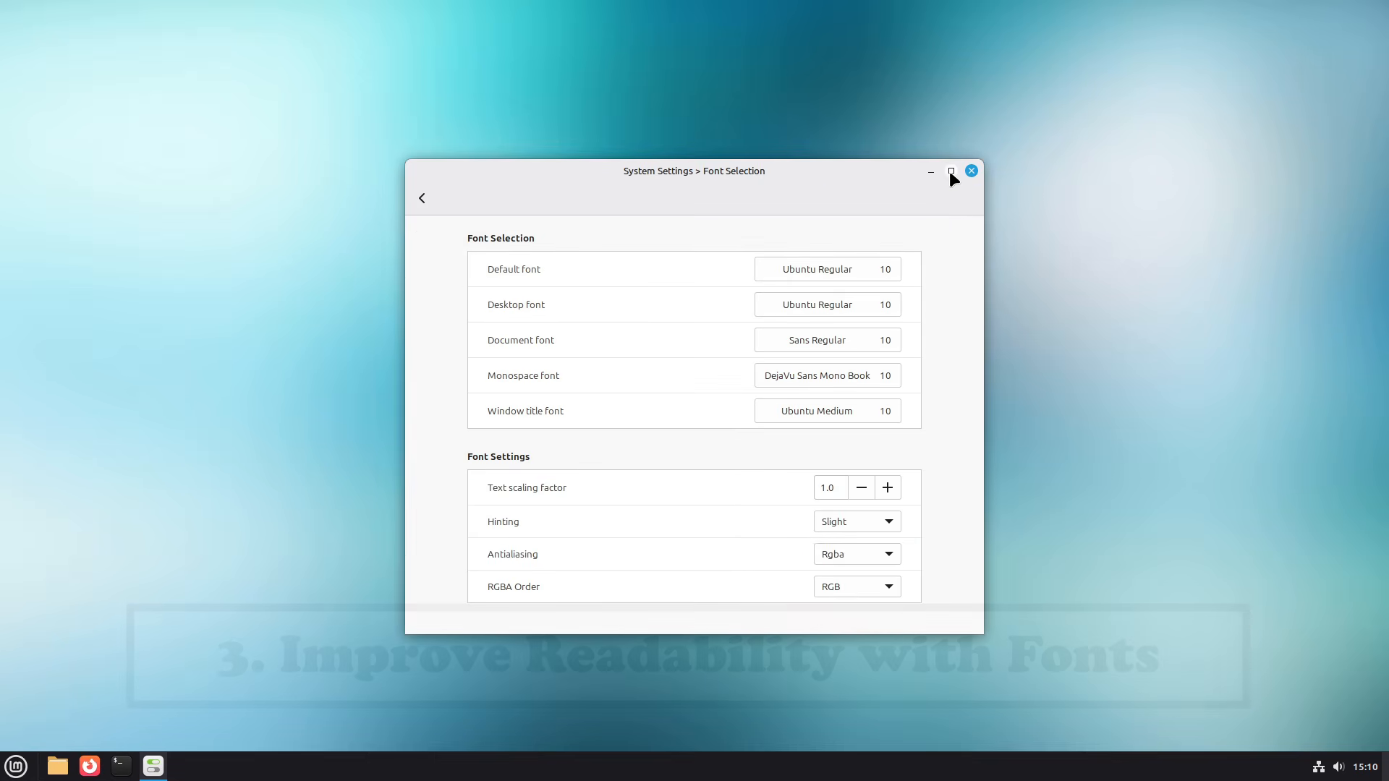
left_click(951, 171)
left_click(1212, 113)
left_click_drag(831, 451, 834, 260)
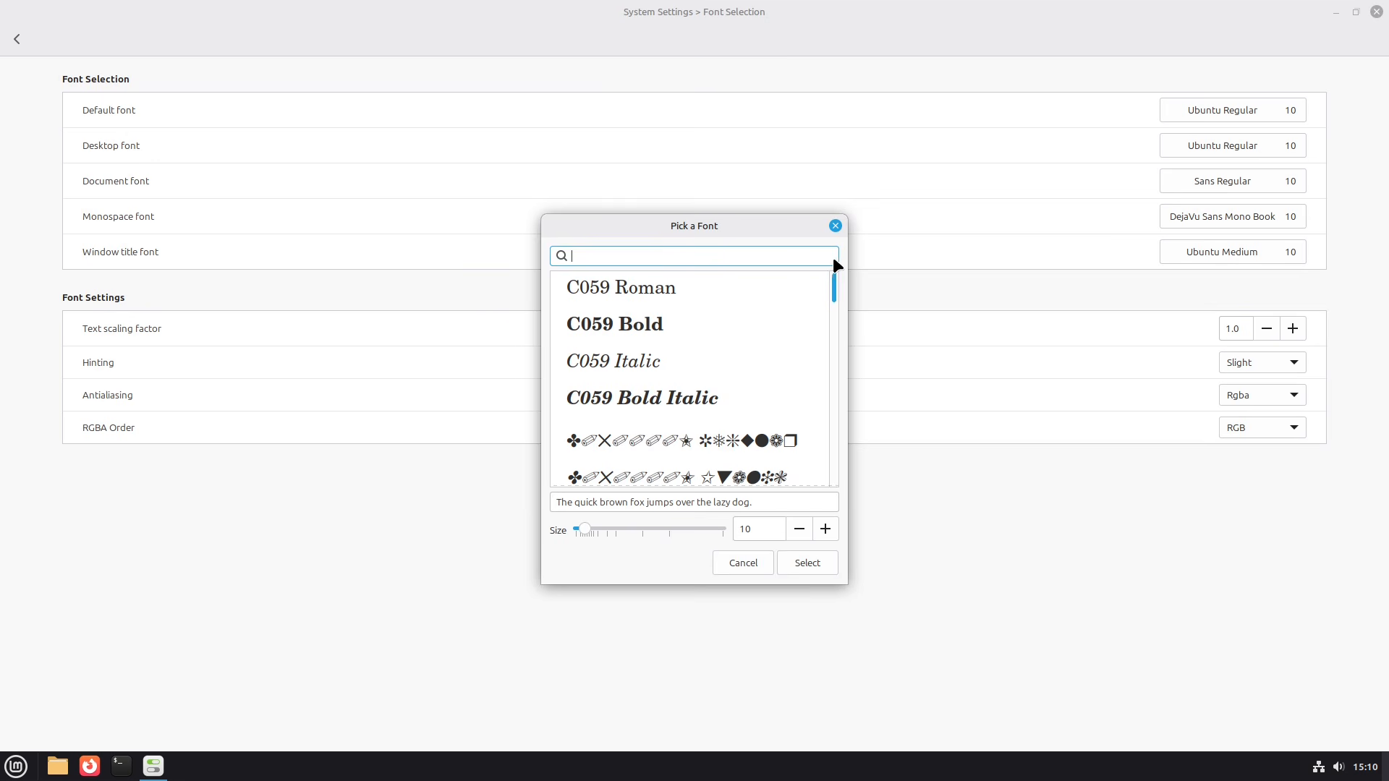
left_click(834, 226)
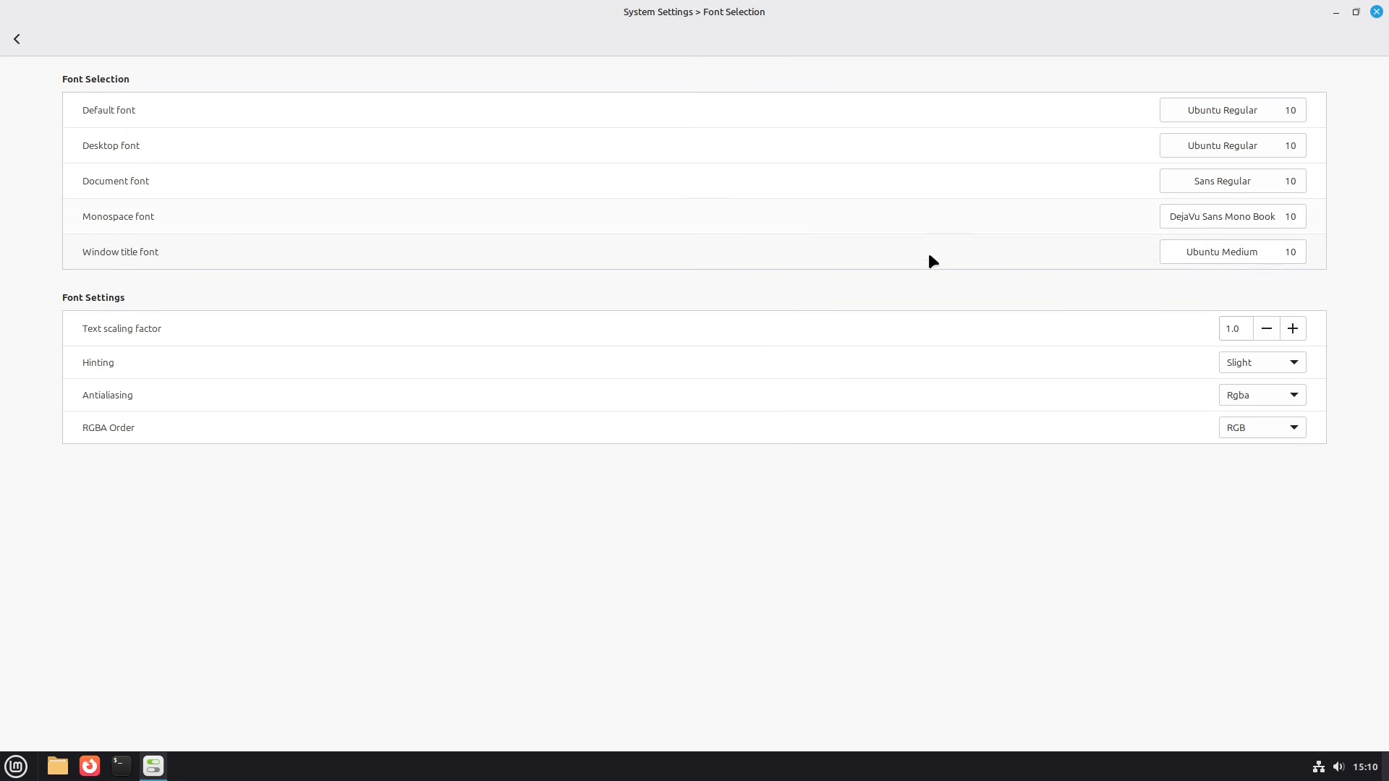
Step: Try Ubuntu Bold as the window title font, and look at the application menu's text for comparison
left_click(1193, 257)
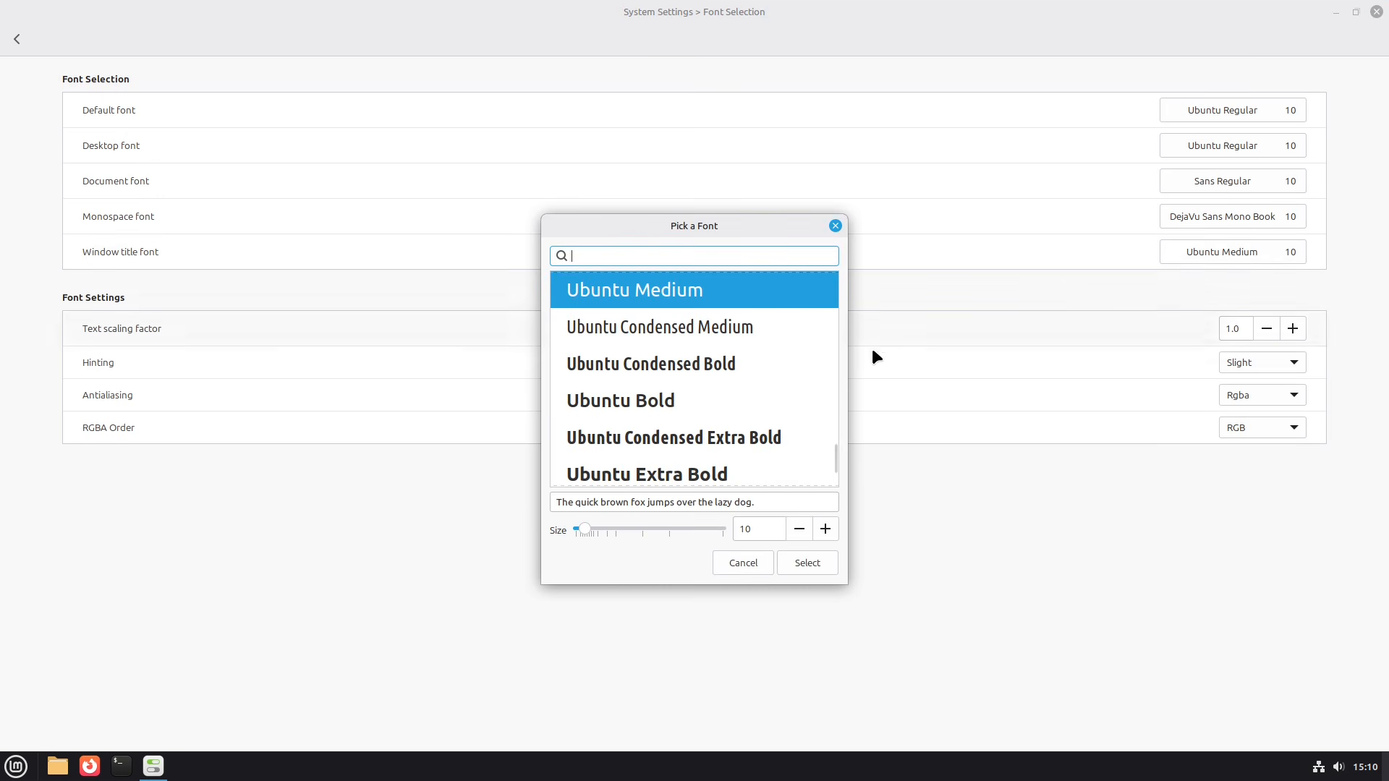
left_click(677, 405)
left_click(795, 560)
left_click(27, 766)
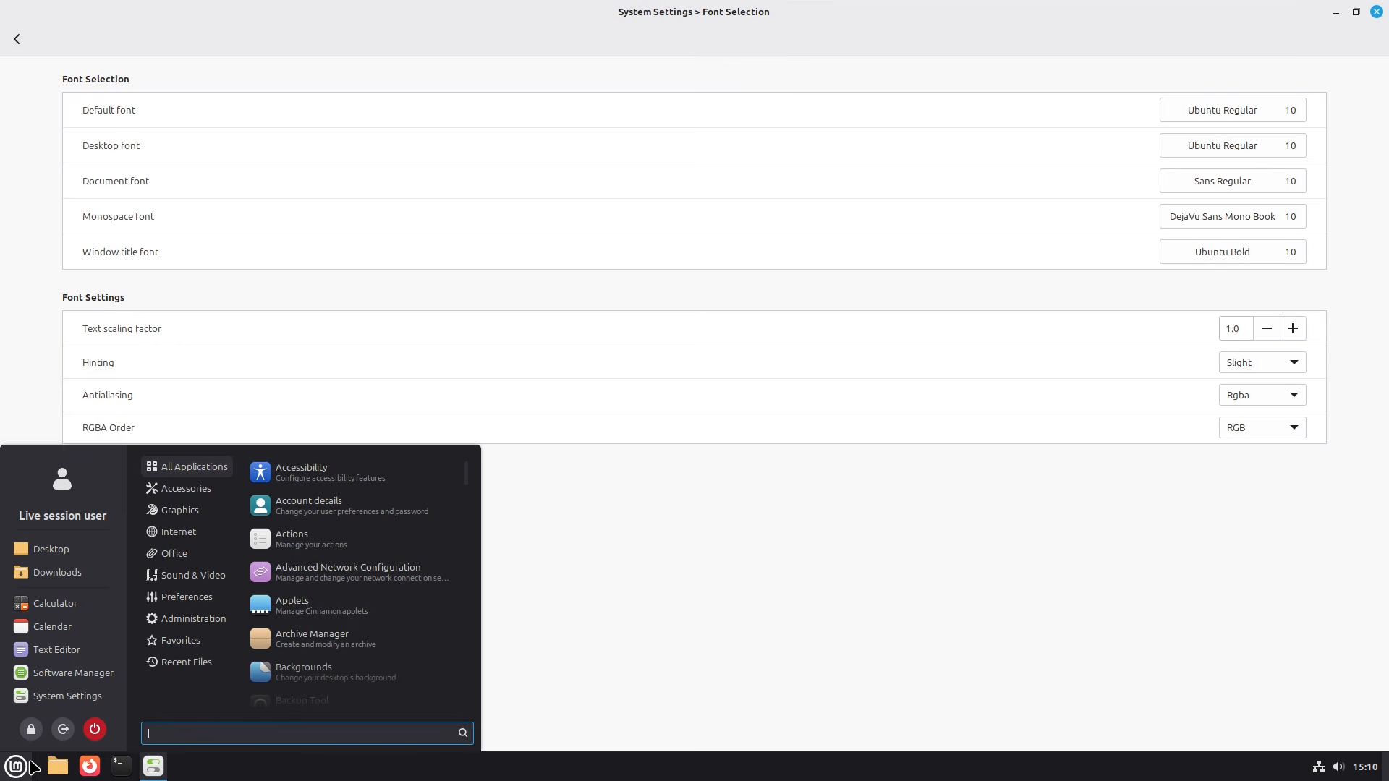
left_click(942, 659)
Step: Set the window title font to Noto Serif Devanagari Bold, and leave the monospace font as it is
left_click(1289, 253)
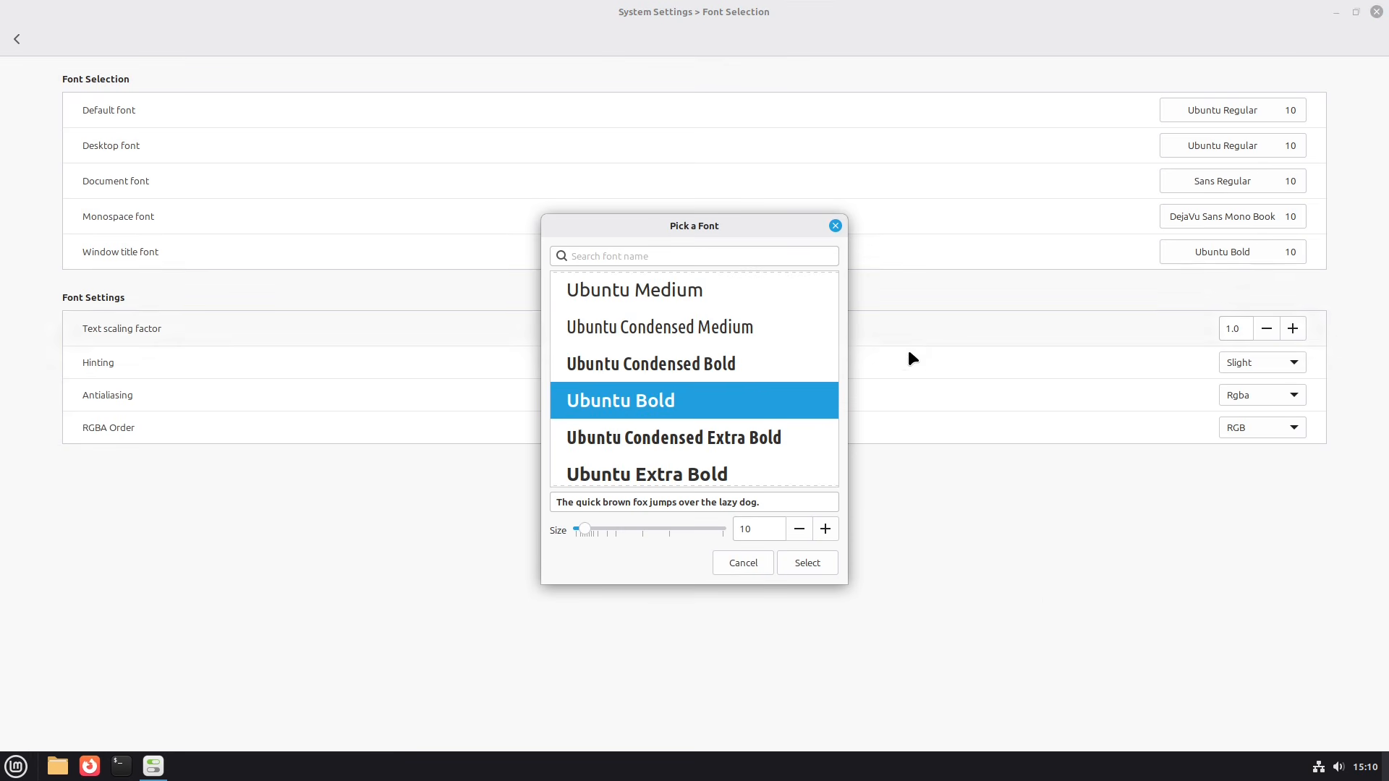
left_click_drag(833, 458, 834, 434)
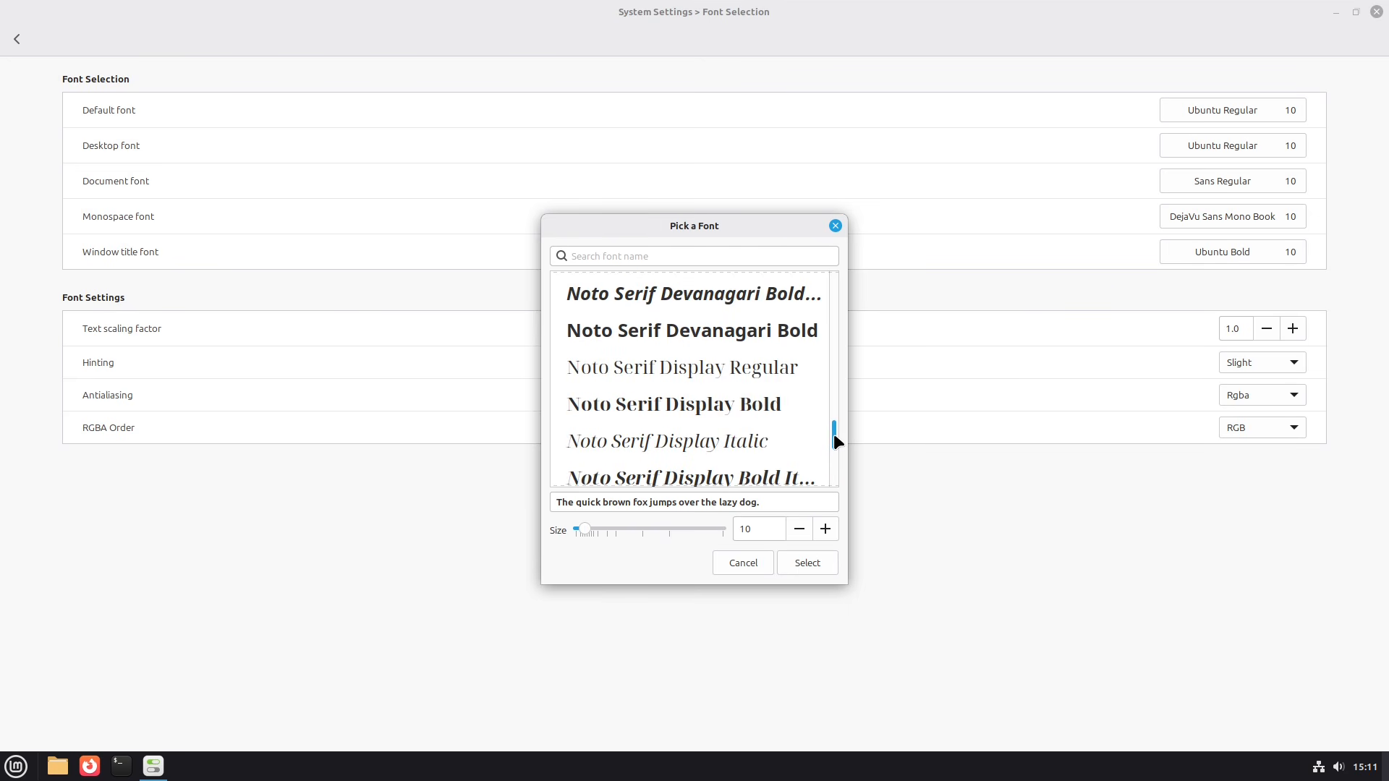
left_click(794, 345)
left_click(810, 565)
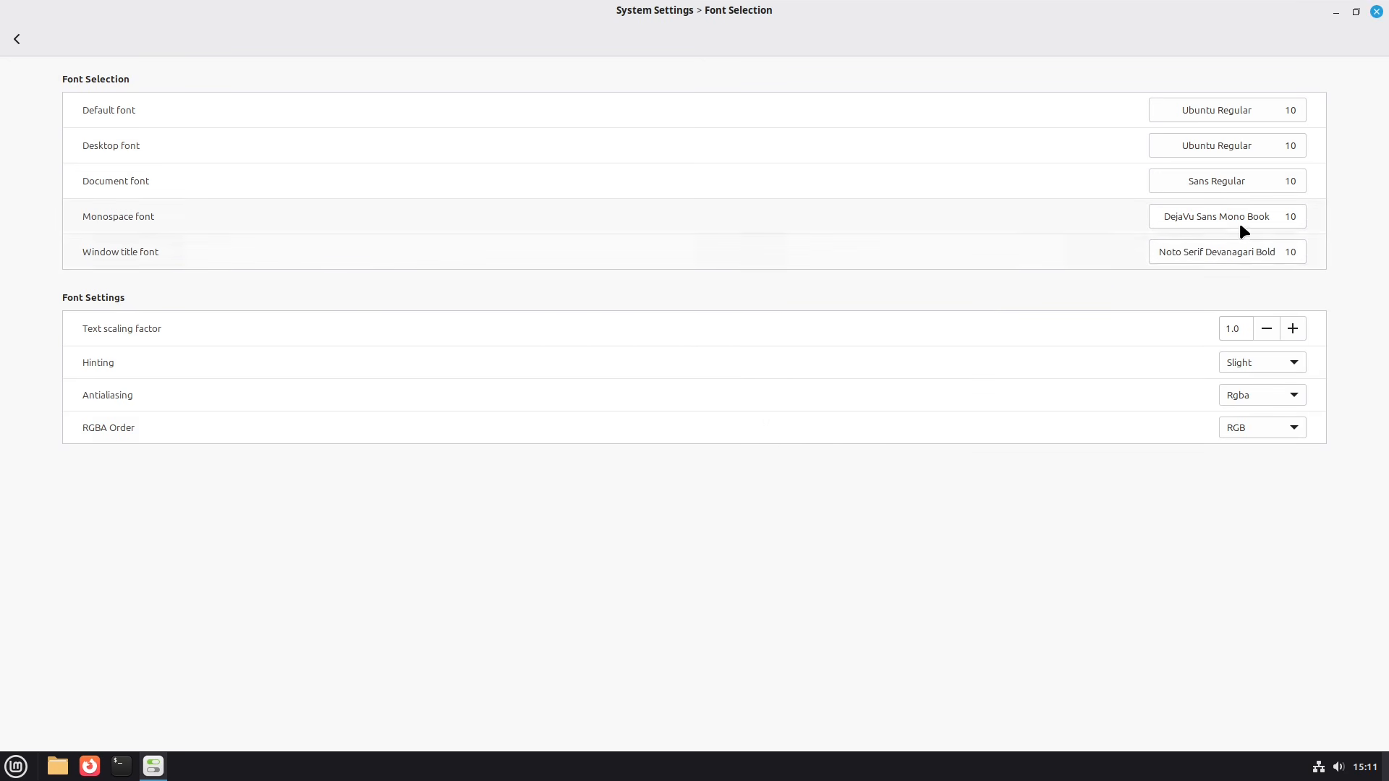
left_click(1237, 217)
left_click(835, 224)
Step: Set the desktop font to Noto Serif Sinhala Bold, and browse the fonts offered for the default font
left_click(1239, 139)
left_click_drag(835, 458, 833, 444)
left_click(797, 416)
left_click(806, 555)
left_click(16, 766)
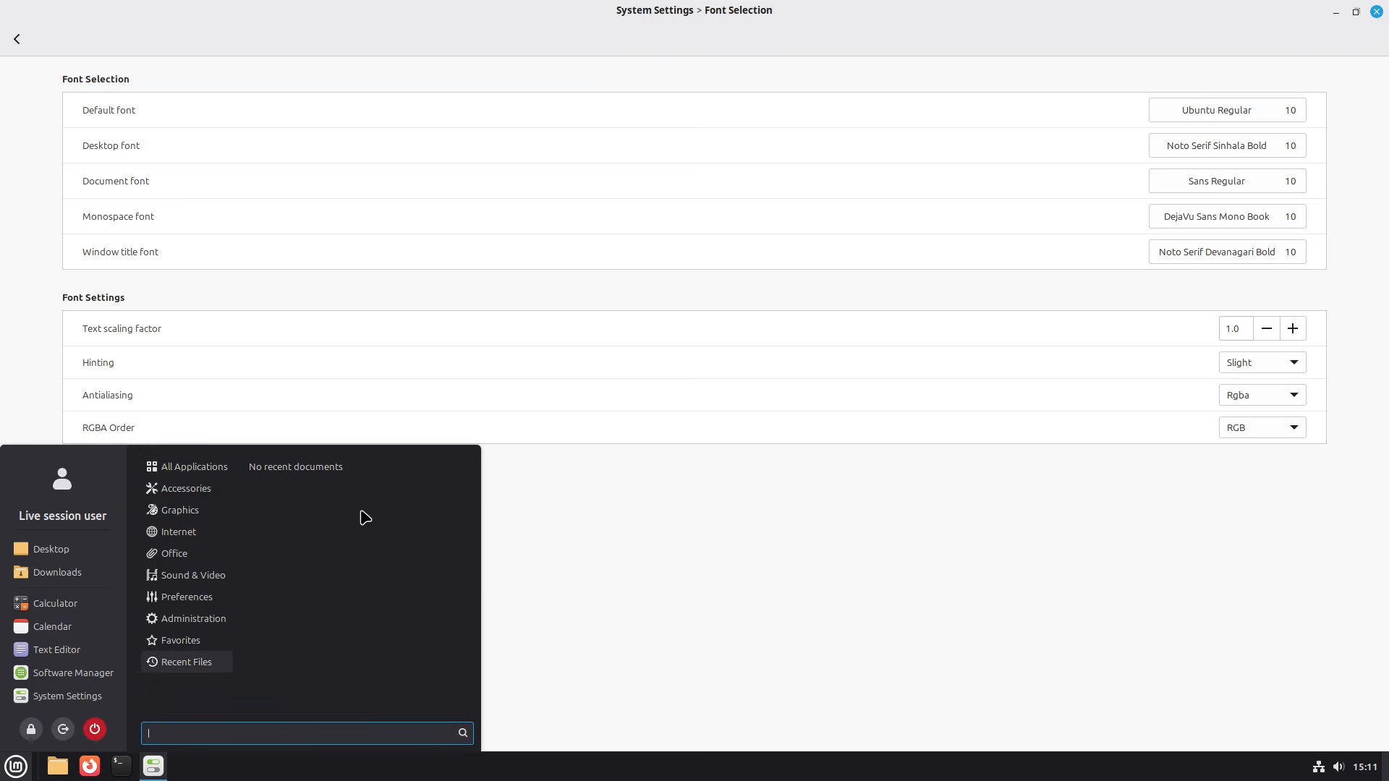
left_click(735, 602)
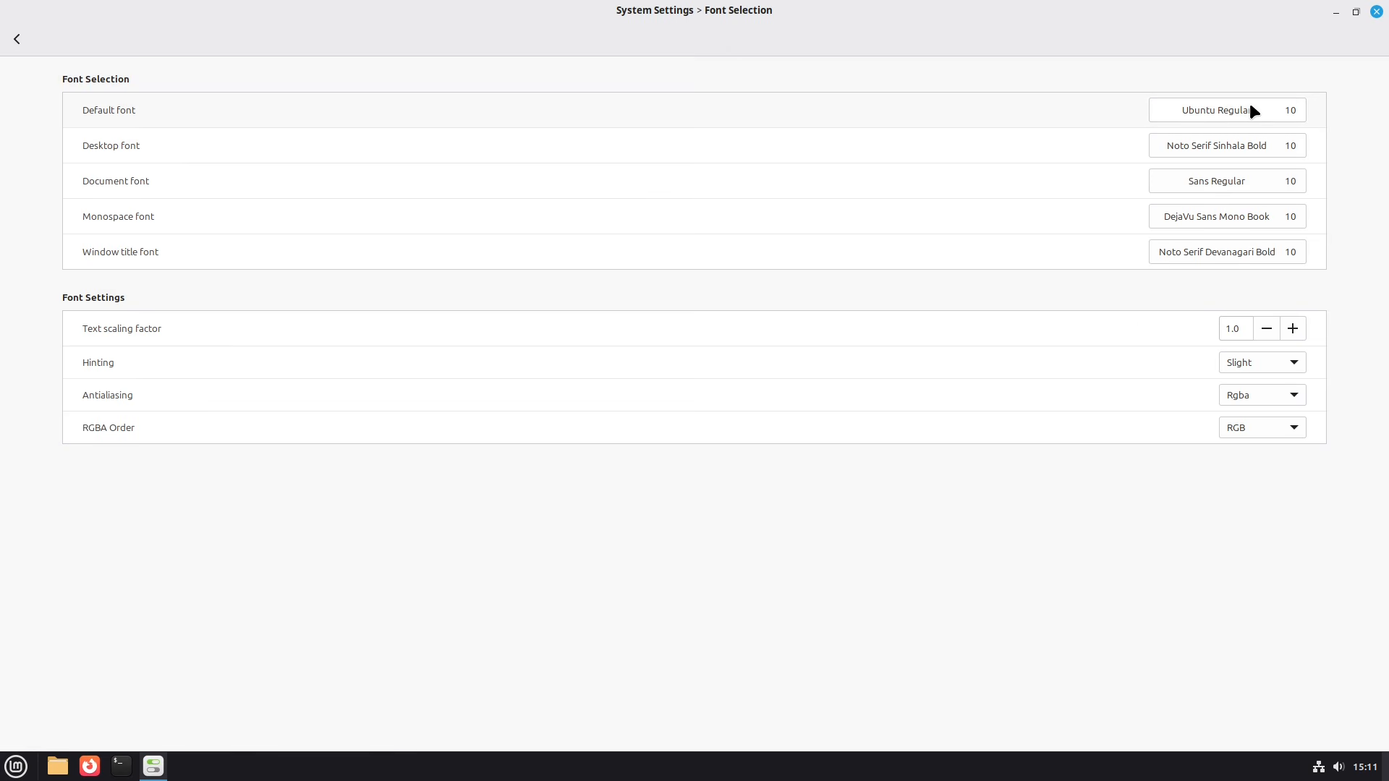
left_click(1249, 103)
left_click_drag(837, 312, 833, 444)
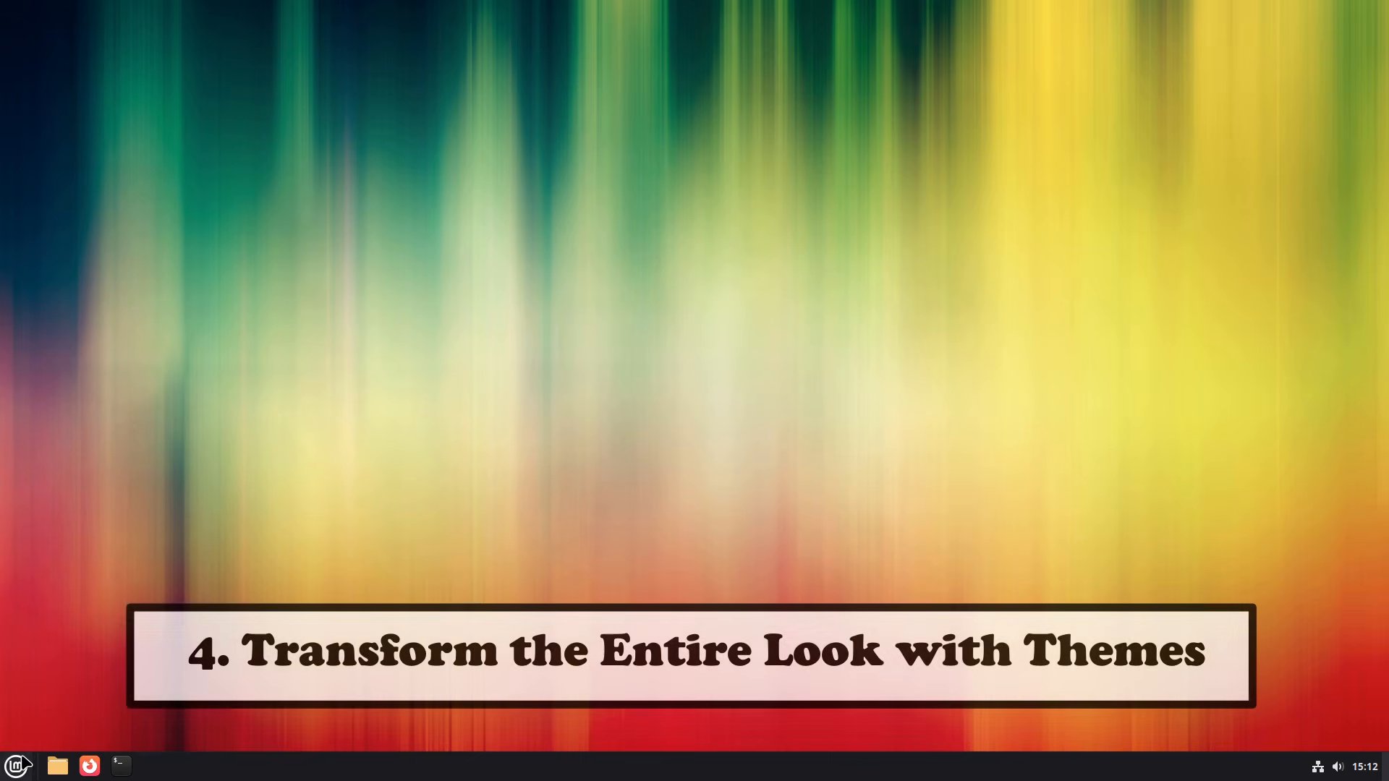
Step: Reopen System Settings and open its Themes page
left_click(16, 766)
left_click(68, 705)
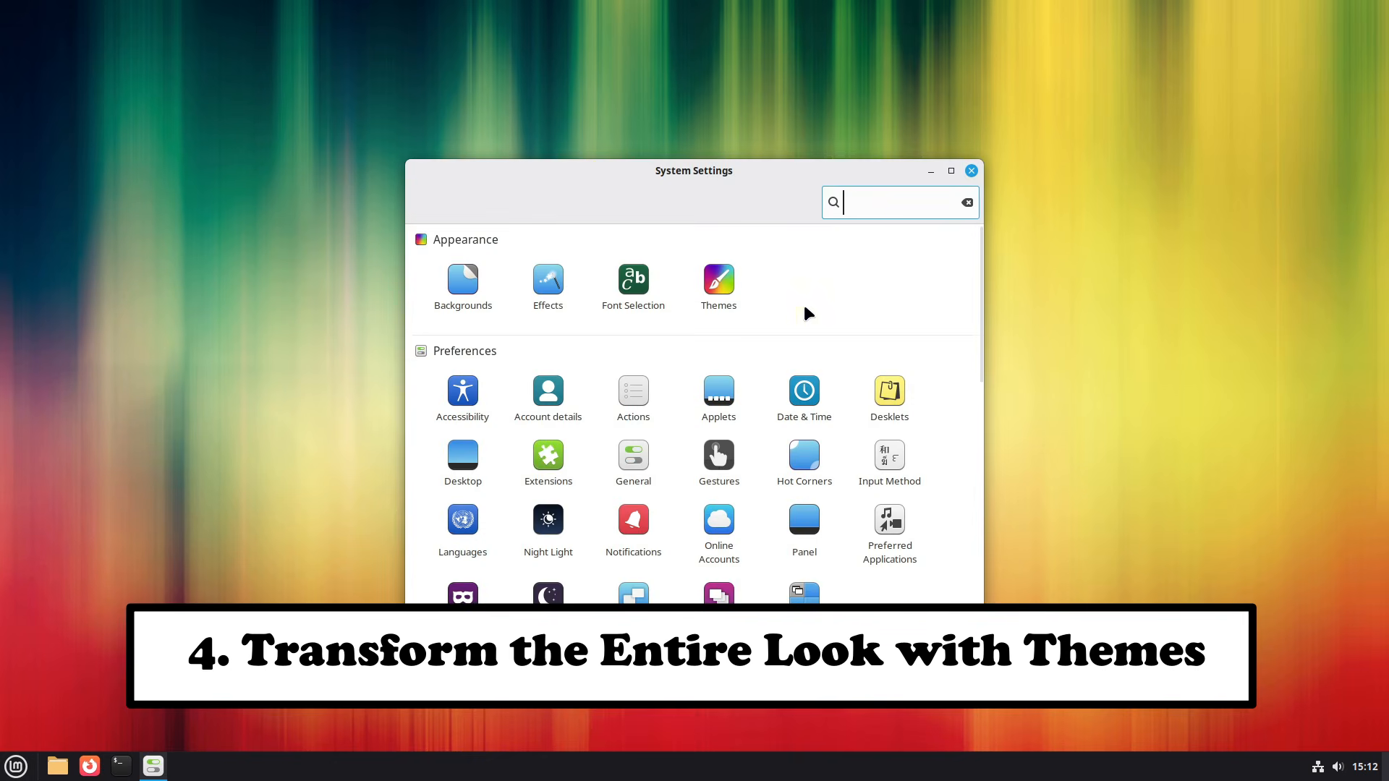
left_click(726, 286)
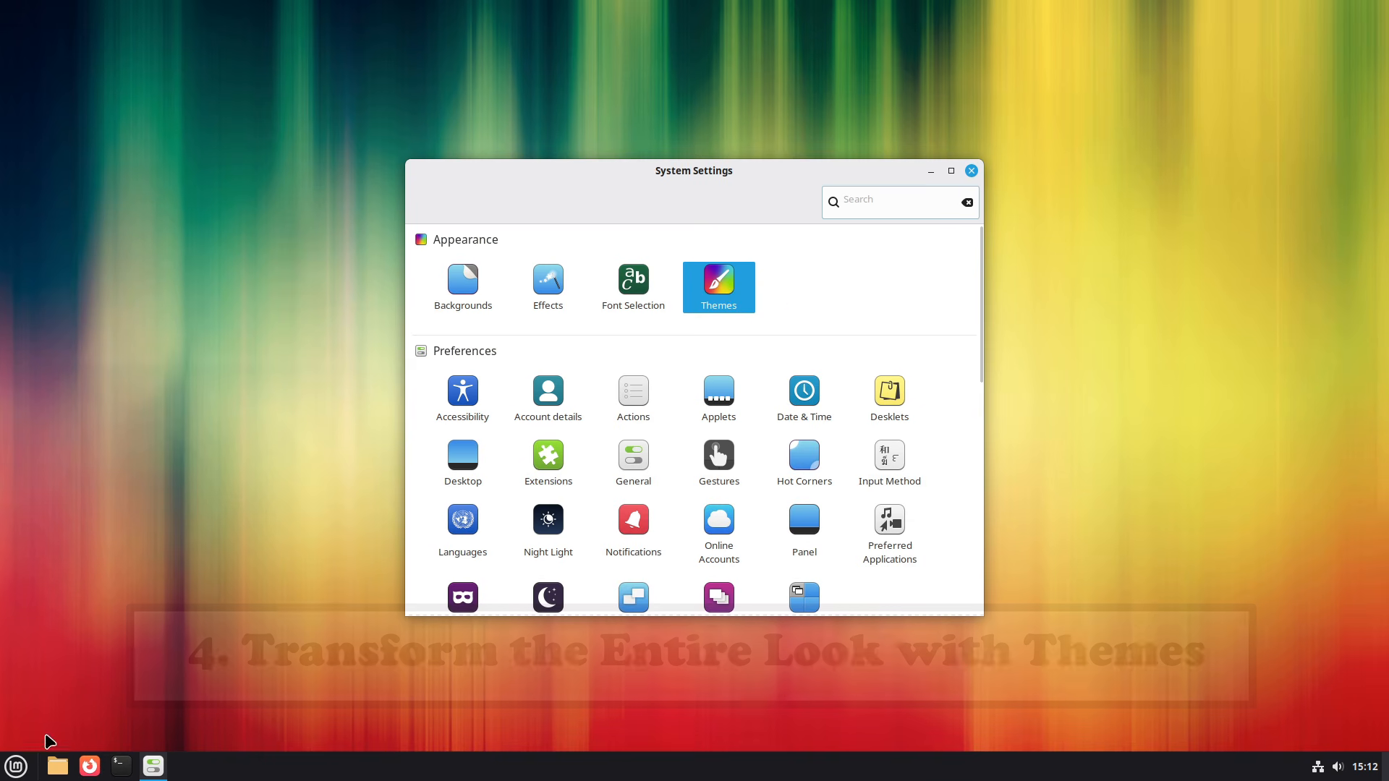
Step: Search the application menu for "th" to locate Themes, and clear the search
left_click(16, 766)
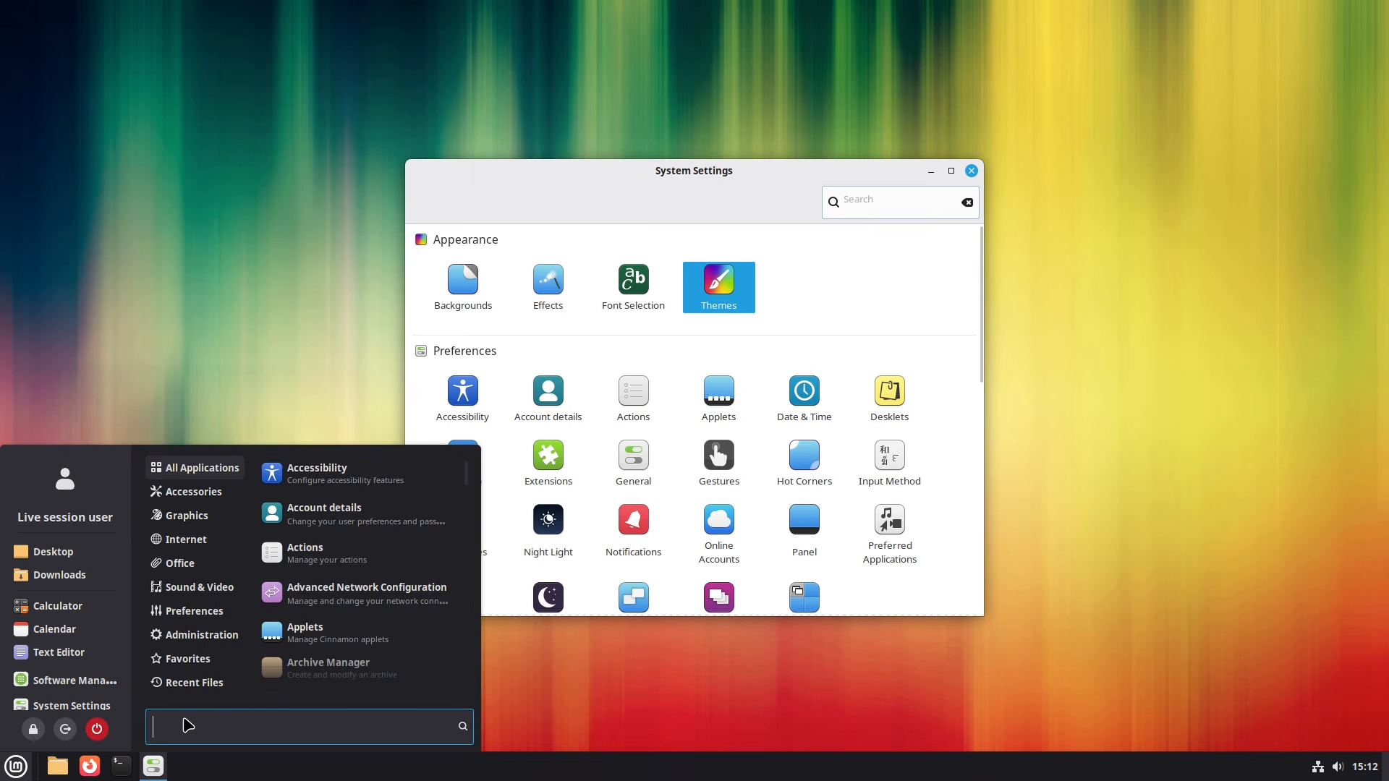
type("th")
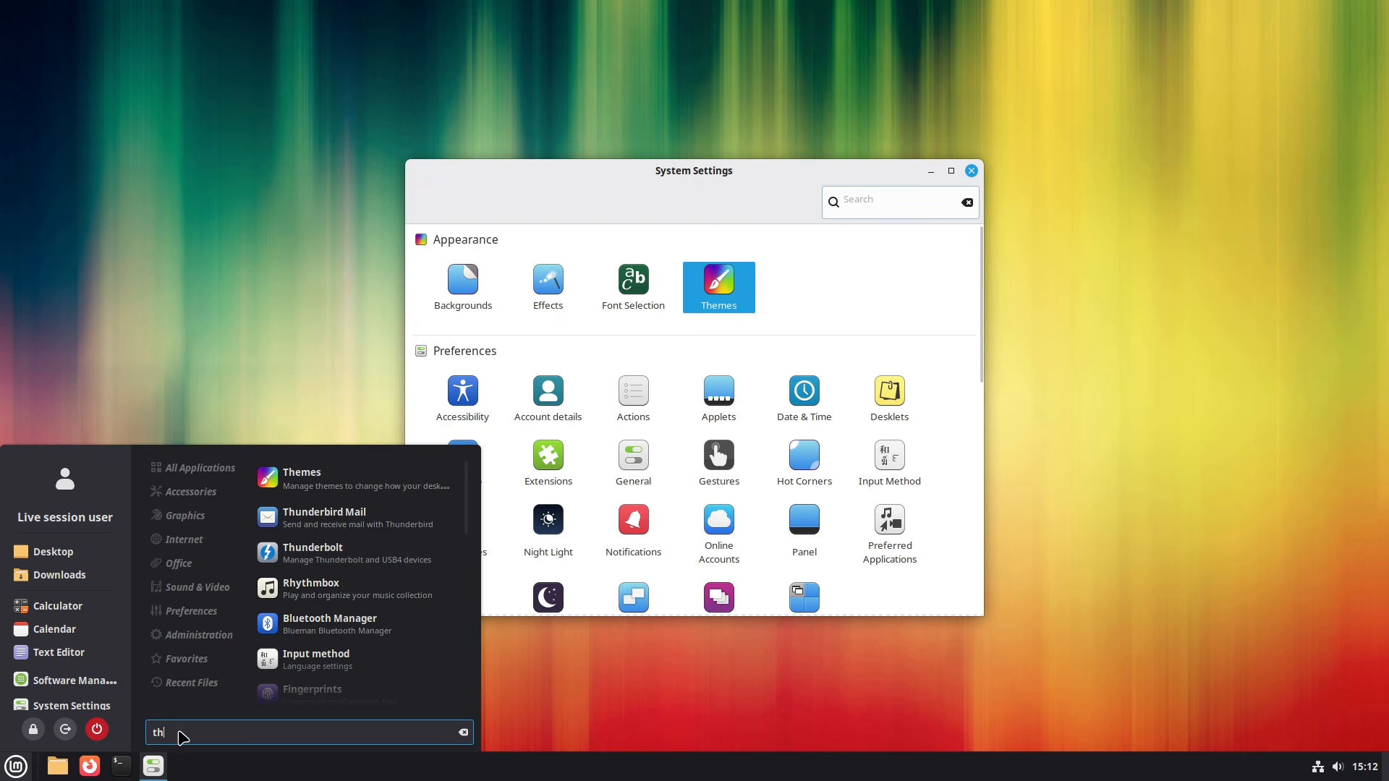
key("BackSpace")
key("BackSpace")
Step: Enlarge the application menu and look through its whole Preferences category for the Themes entry, and close the menu
mouse_move(233, 640)
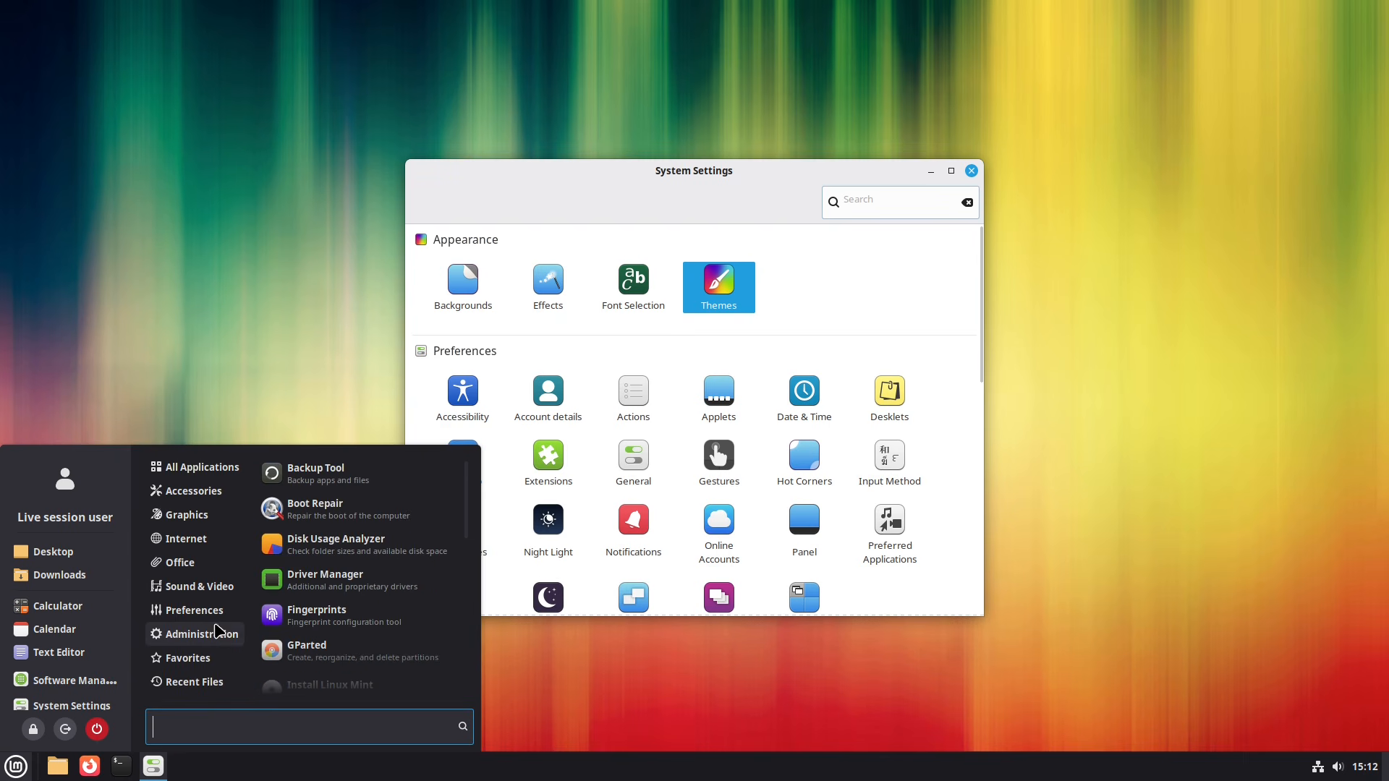
mouse_move(209, 612)
left_click_drag(476, 449, 659, 165)
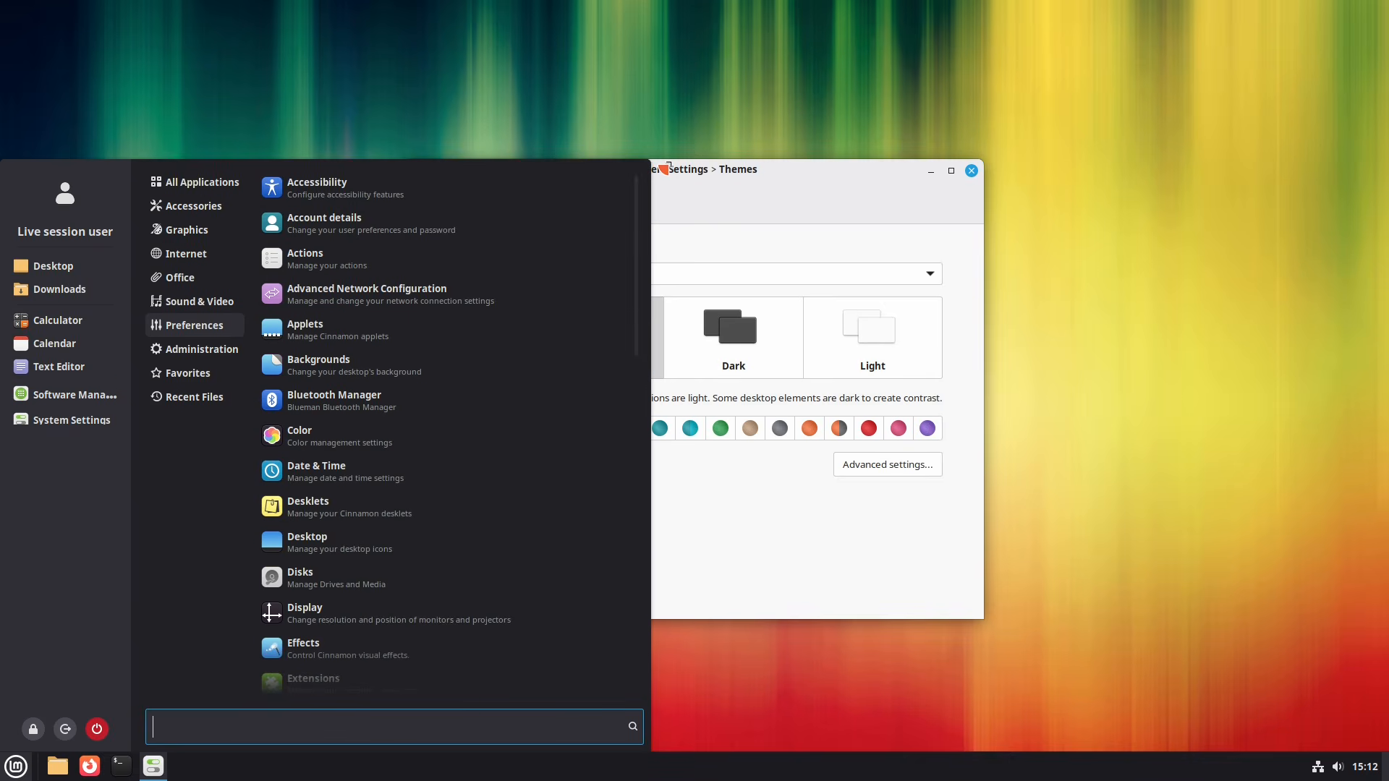
left_click_drag(641, 336, 639, 676)
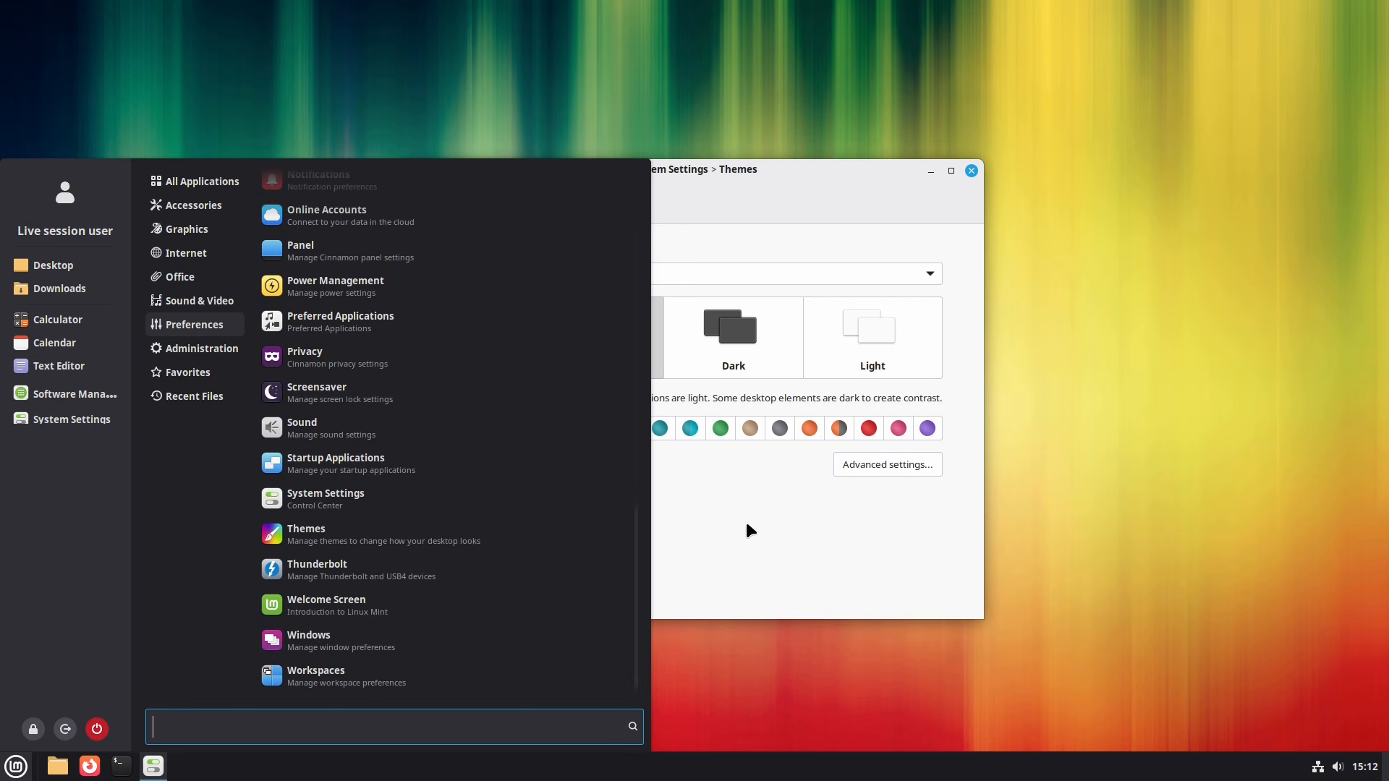
left_click(750, 530)
Step: Set the theme appearance to Dark, keep the Mint-Y style, and open the advanced theme settings
left_click(749, 347)
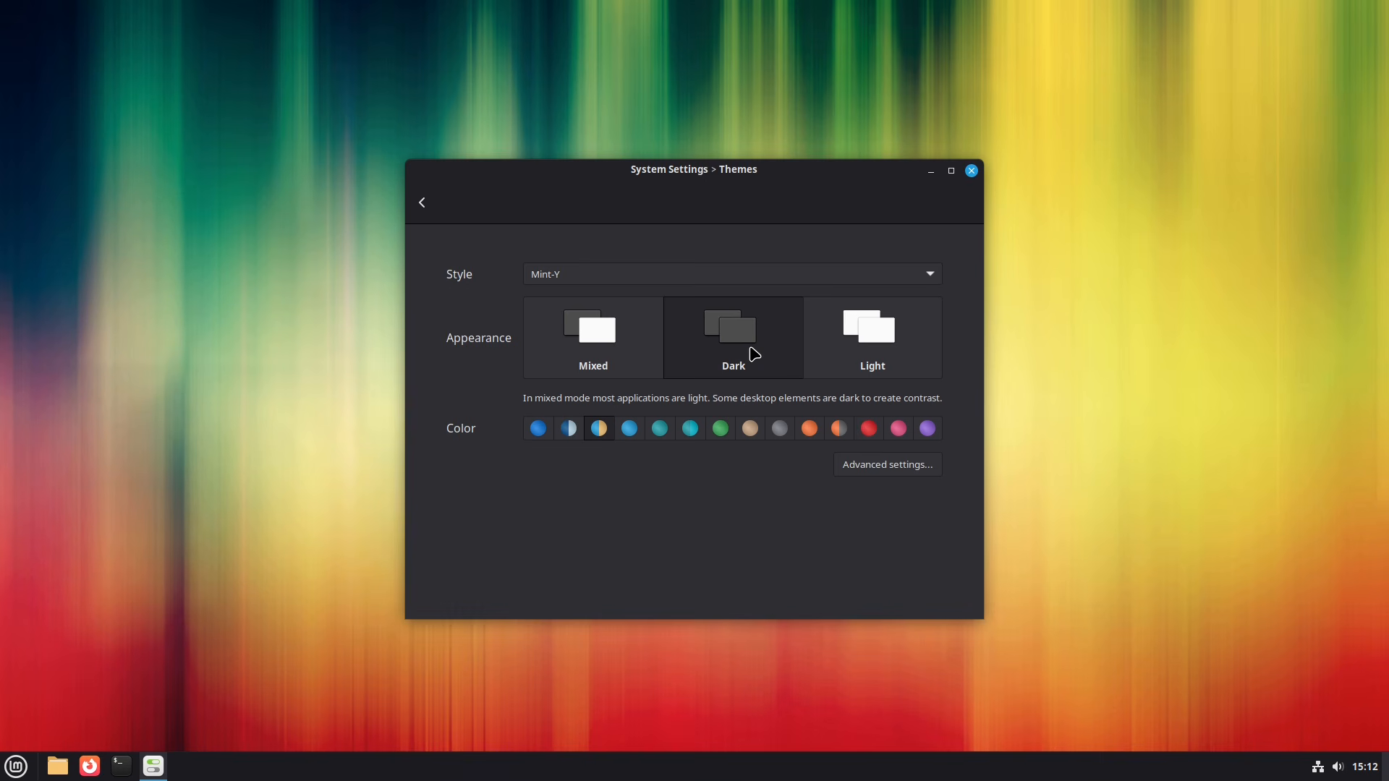
left_click(756, 270)
left_click(739, 497)
left_click(917, 464)
Step: Look through the available mouse pointer themes and application themes without choosing any
left_click(844, 268)
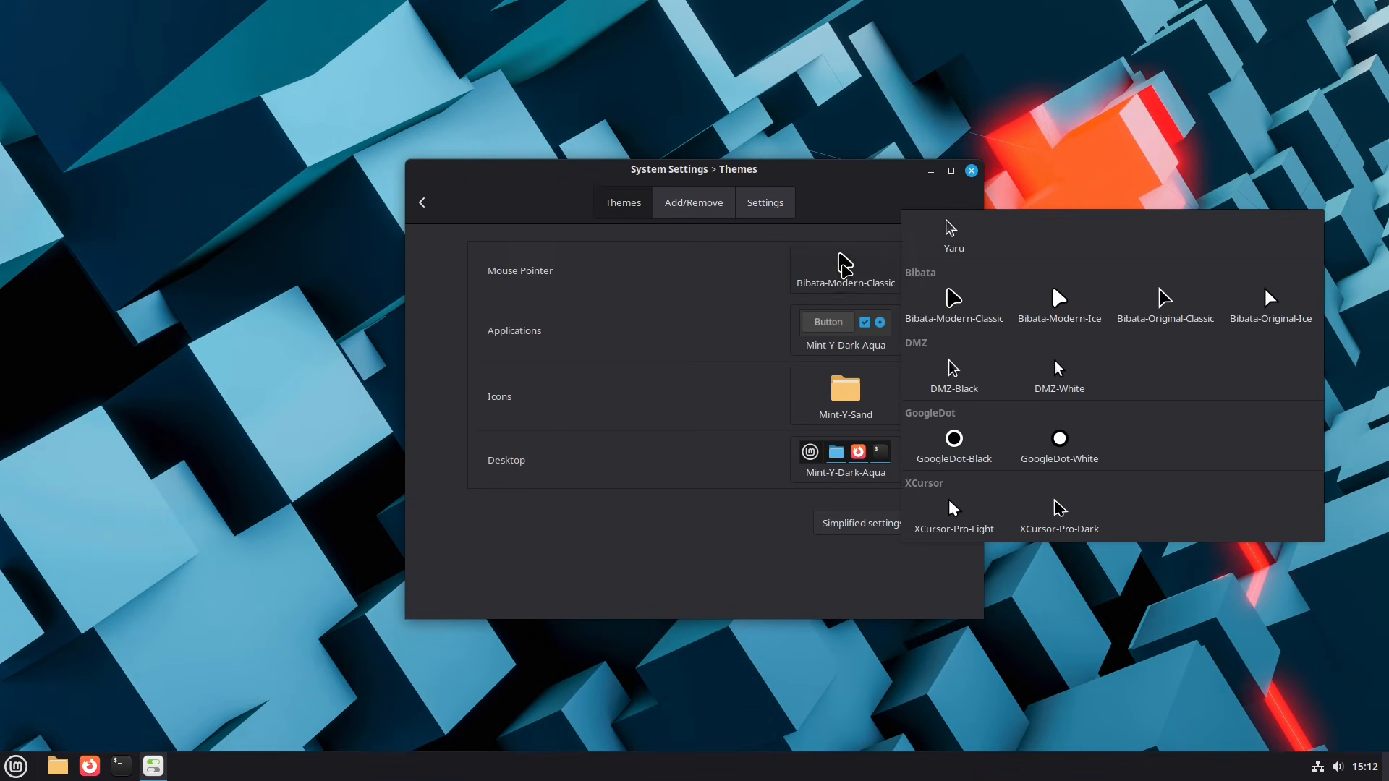
left_click(681, 528)
left_click(829, 337)
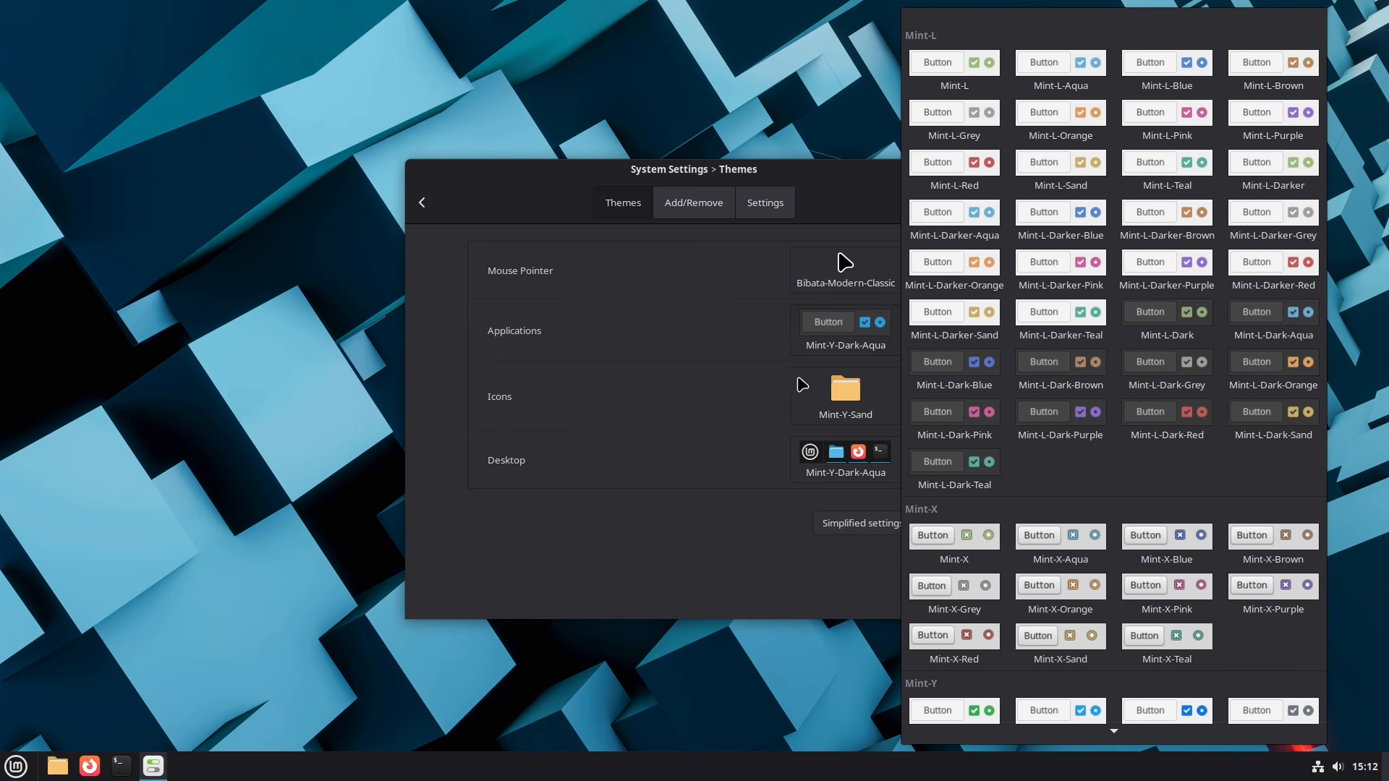
left_click(693, 533)
Step: Set the icon theme to Mint-Y, try the Mint-L-Dark-Blue desktop theme, and settle on Mint-L-Teal for the desktop
left_click(850, 402)
left_click(969, 455)
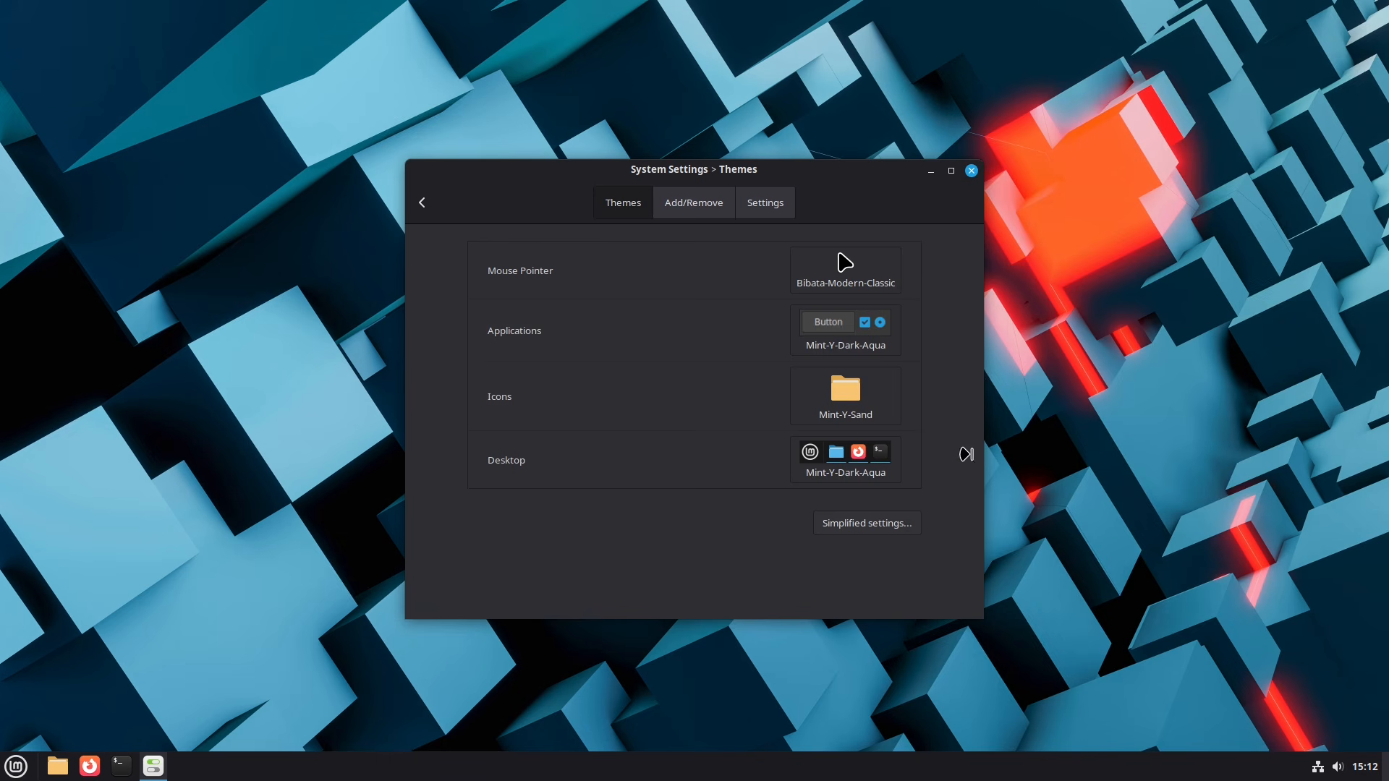
left_click(846, 460)
left_click(1038, 249)
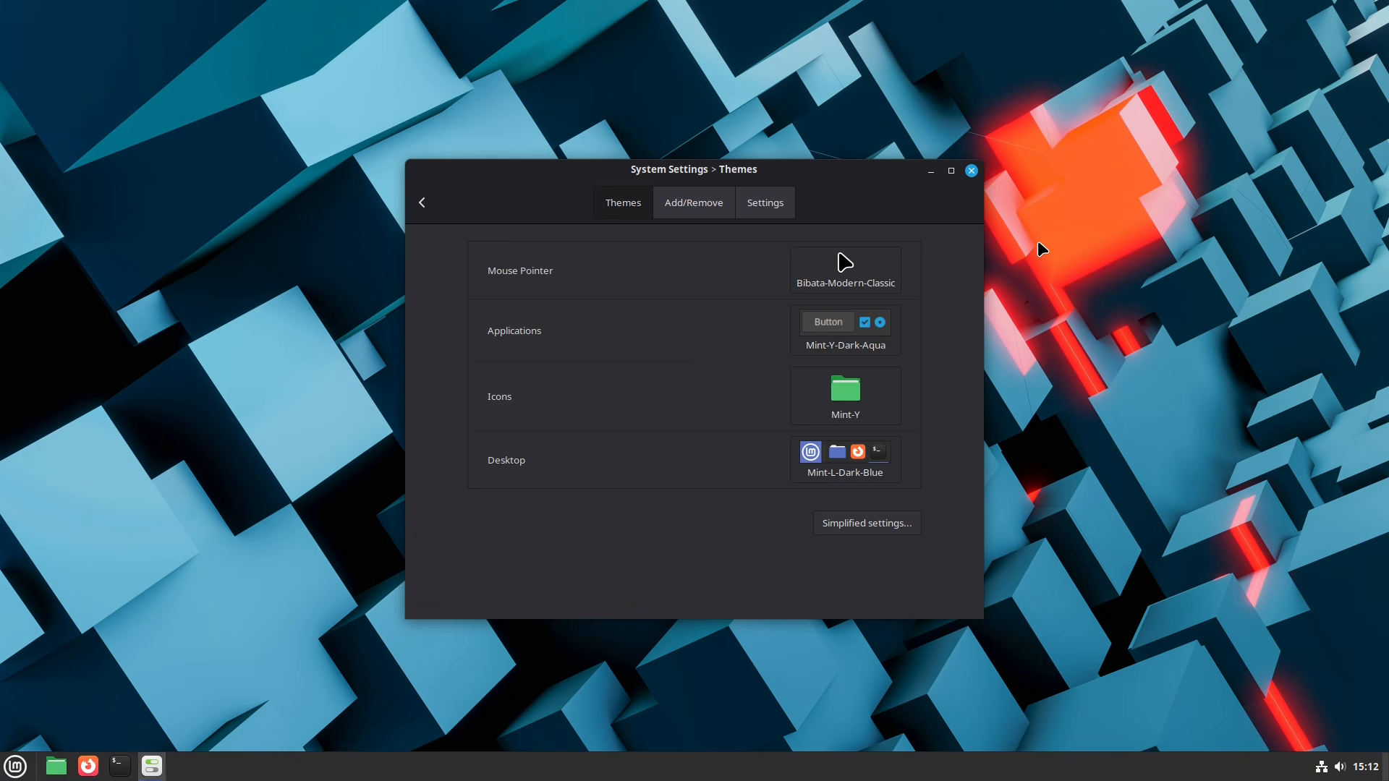
left_click(875, 452)
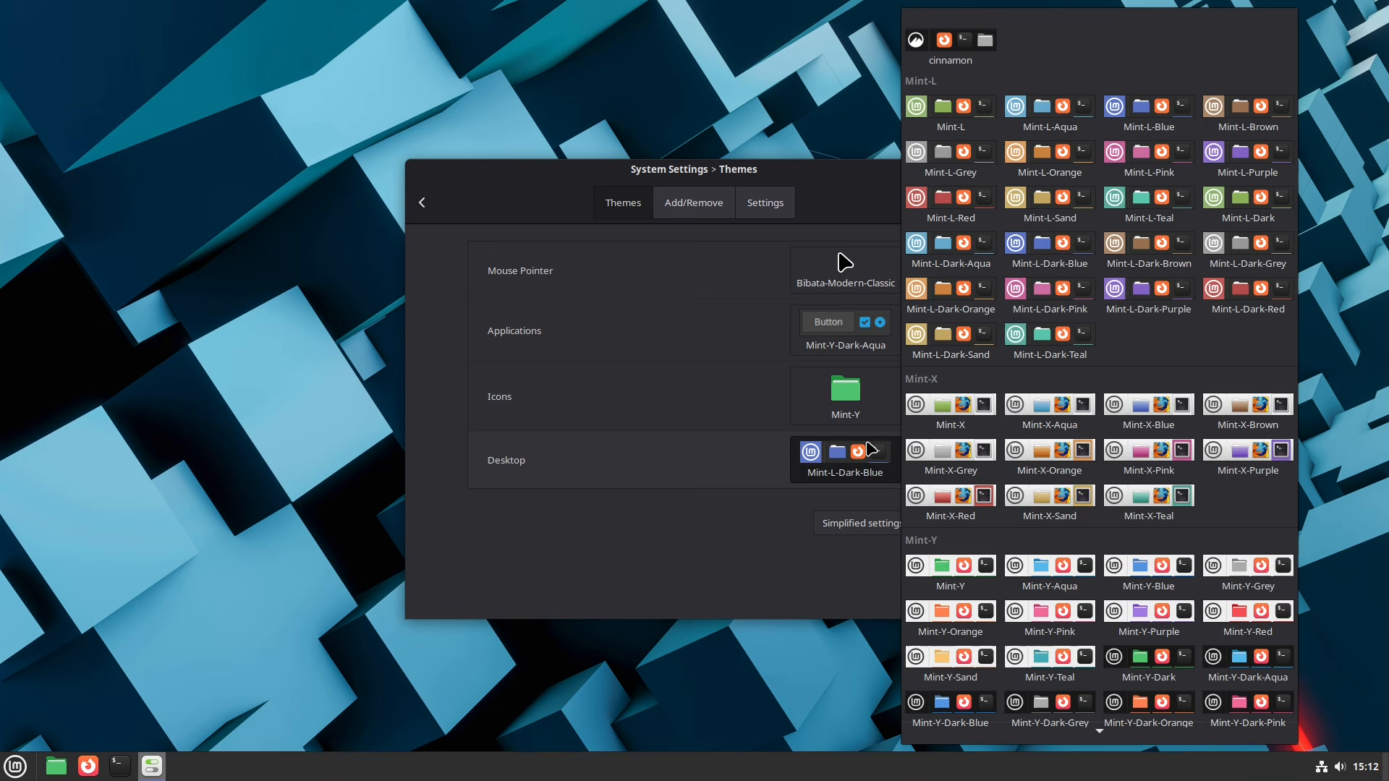
left_click(1156, 202)
Step: Try the GoogleDot-White and DMZ-White mouse pointer themes
left_click(849, 269)
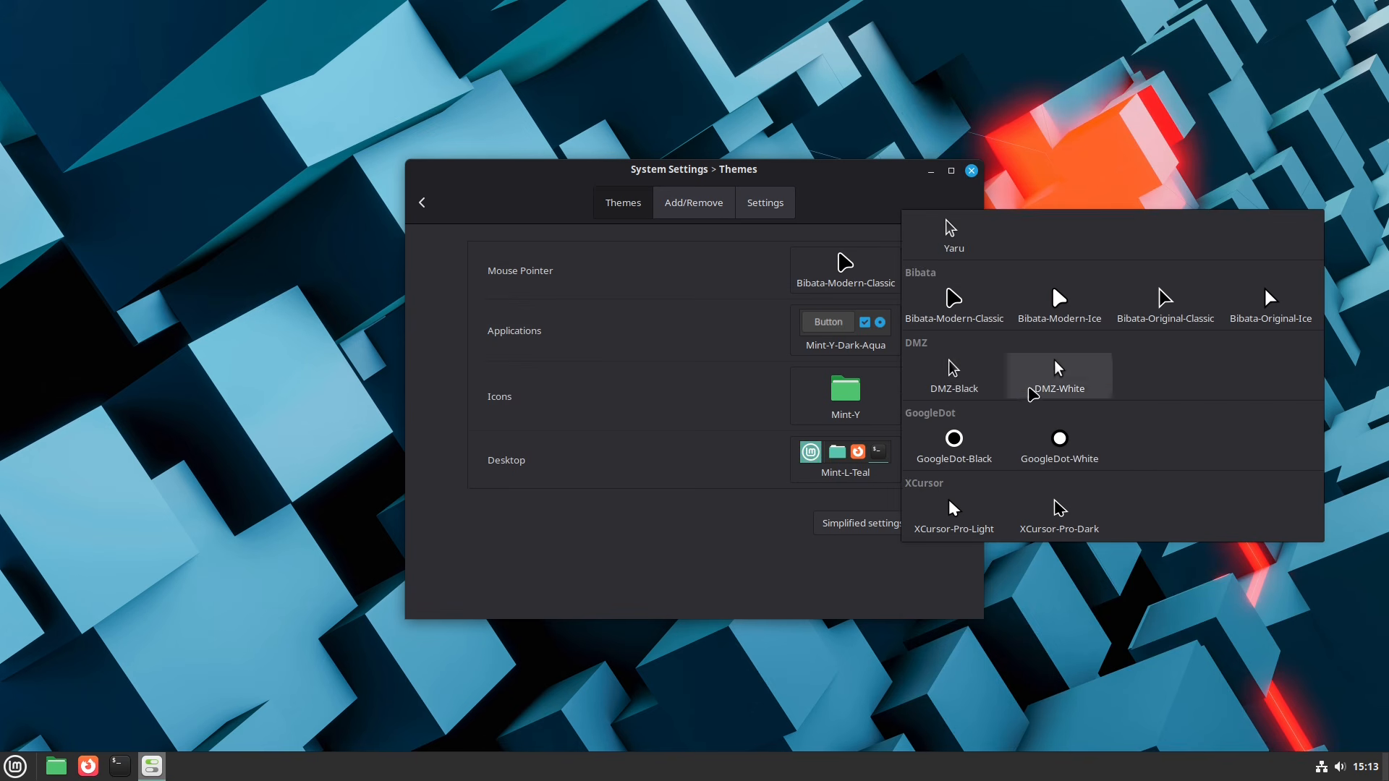
left_click(1059, 441)
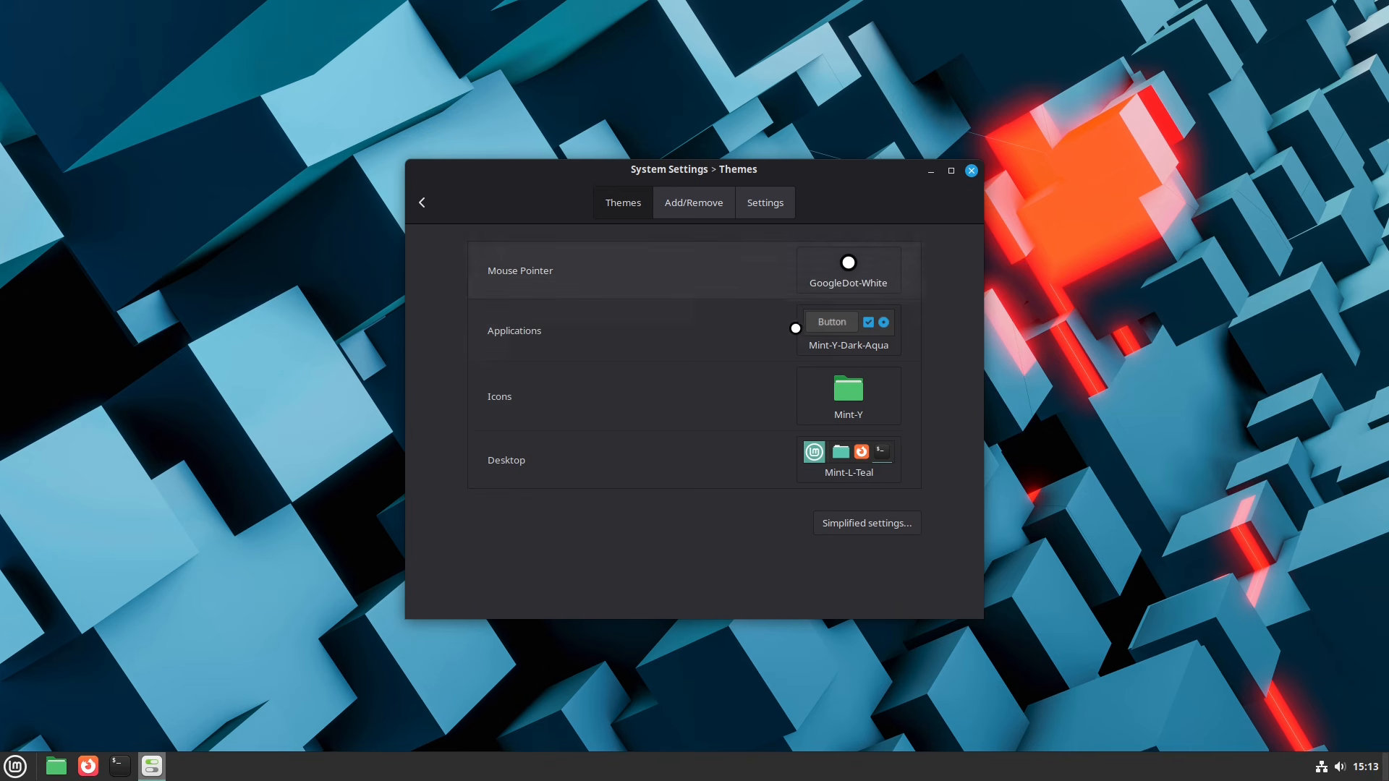
left_click(877, 273)
left_click(1069, 396)
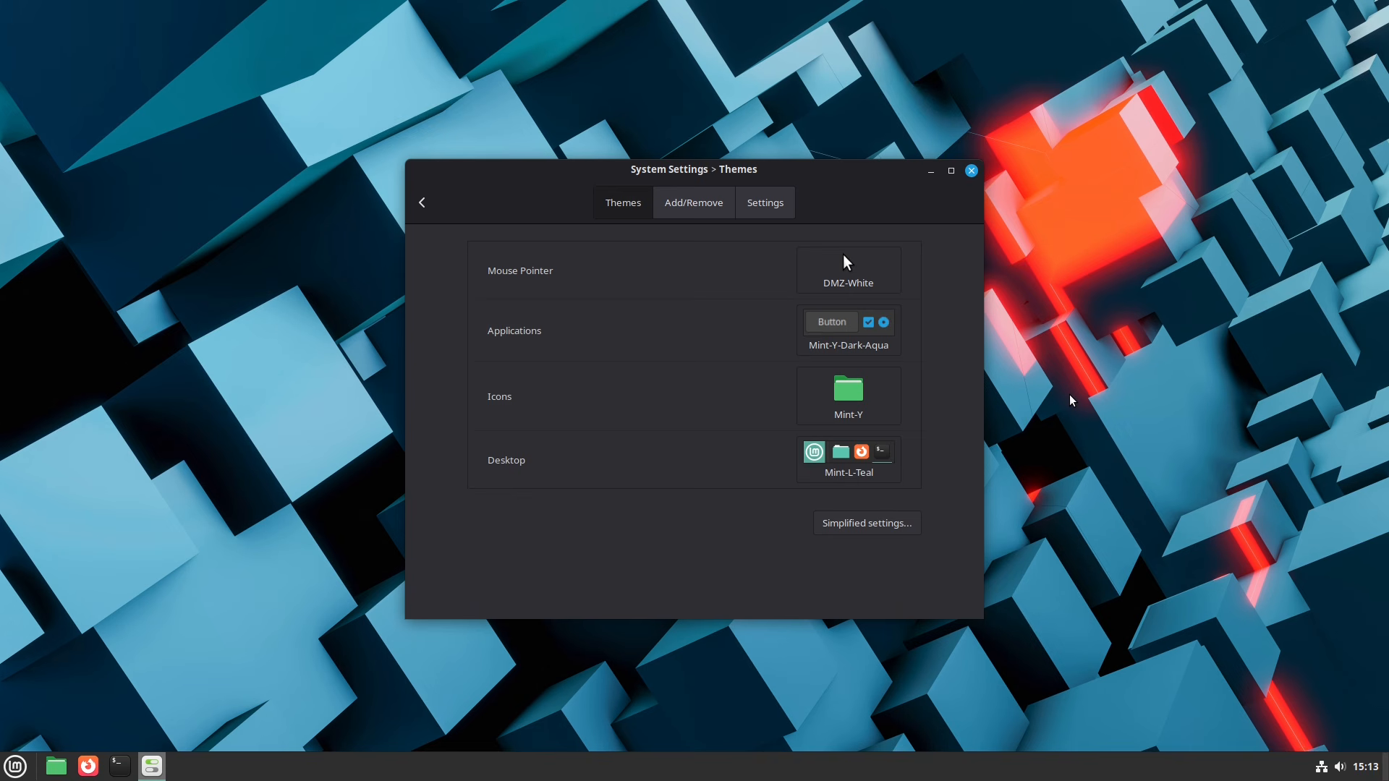
Step: Set the mouse pointer to Bibata-Original-Ice, and open the page for adding and removing themes in a maximized window
left_click(897, 289)
left_click(1238, 318)
left_click(694, 203)
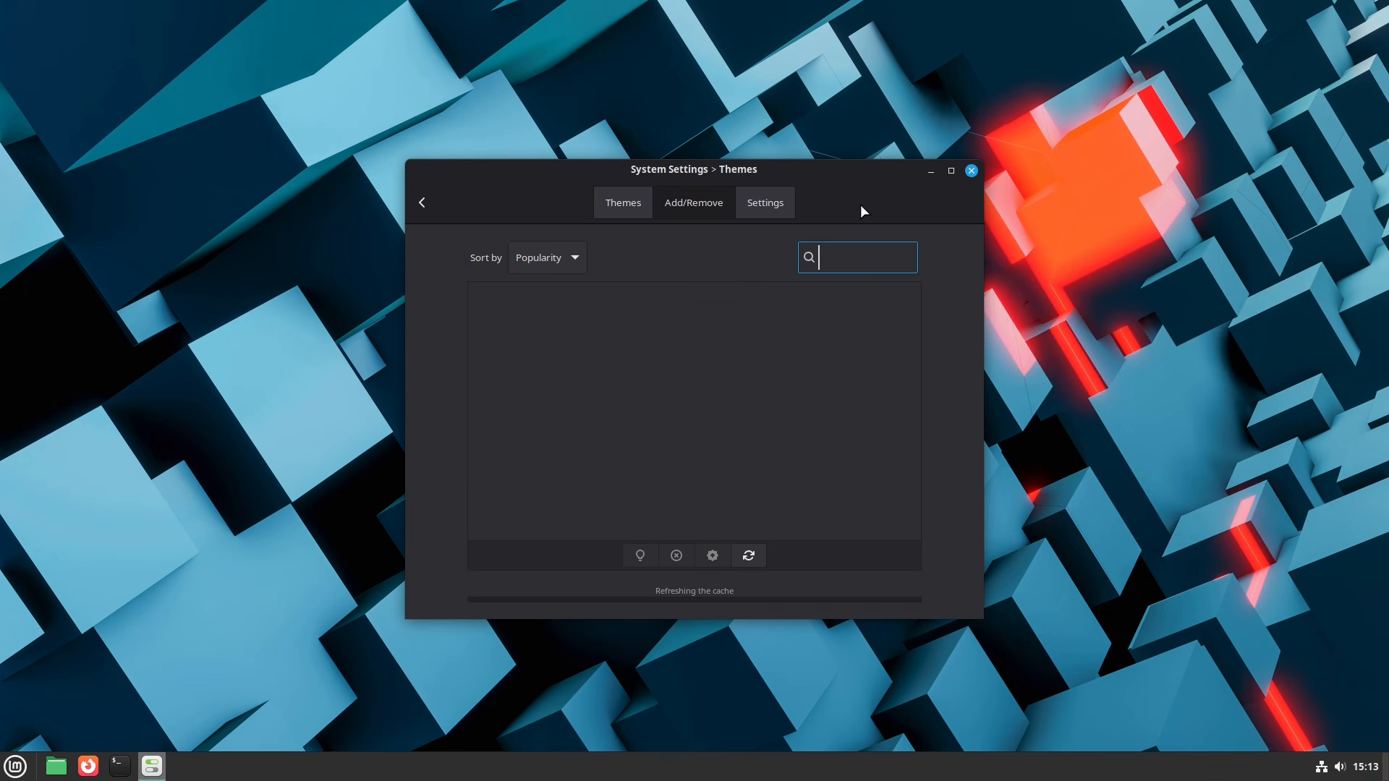
left_click(951, 171)
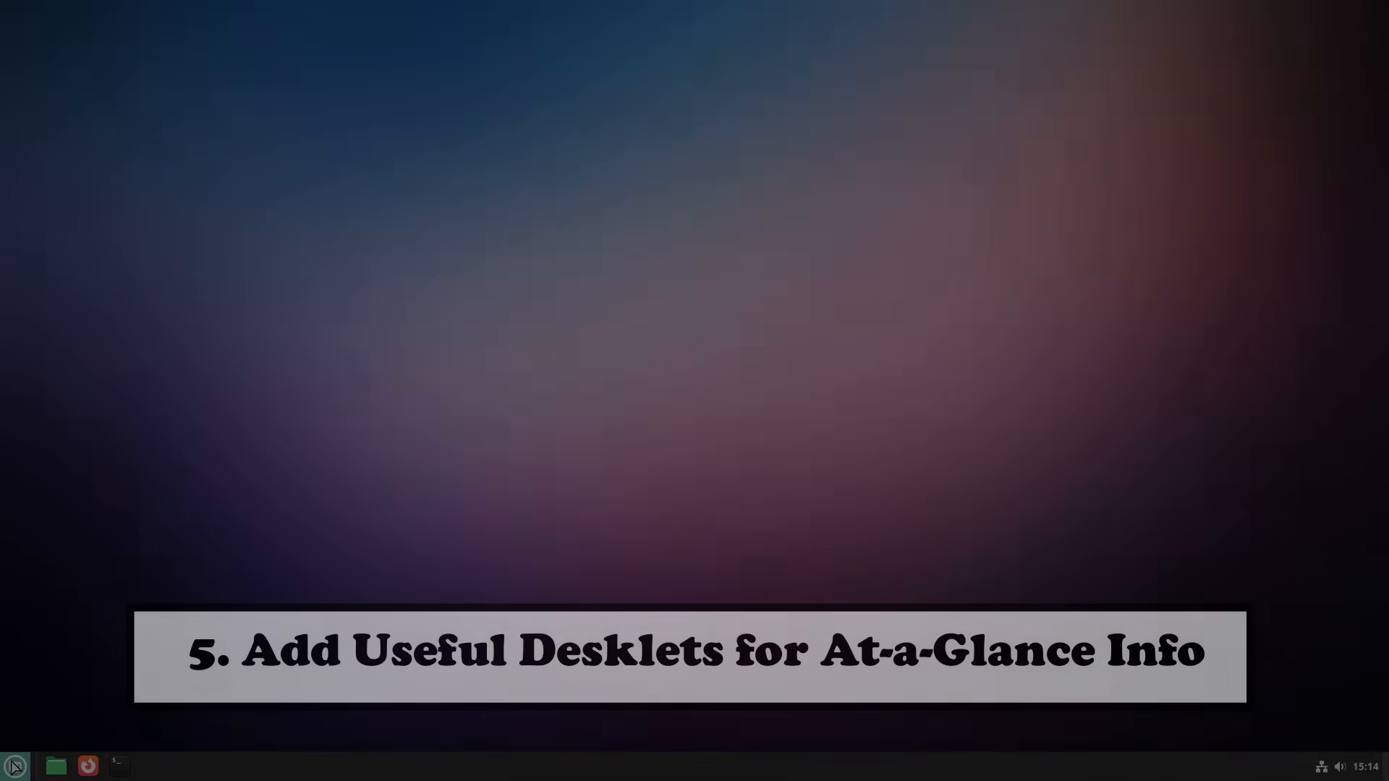
Step: Search the application menu for "des" to locate Desklets, and open the Desklets page through System Settings
key("super")
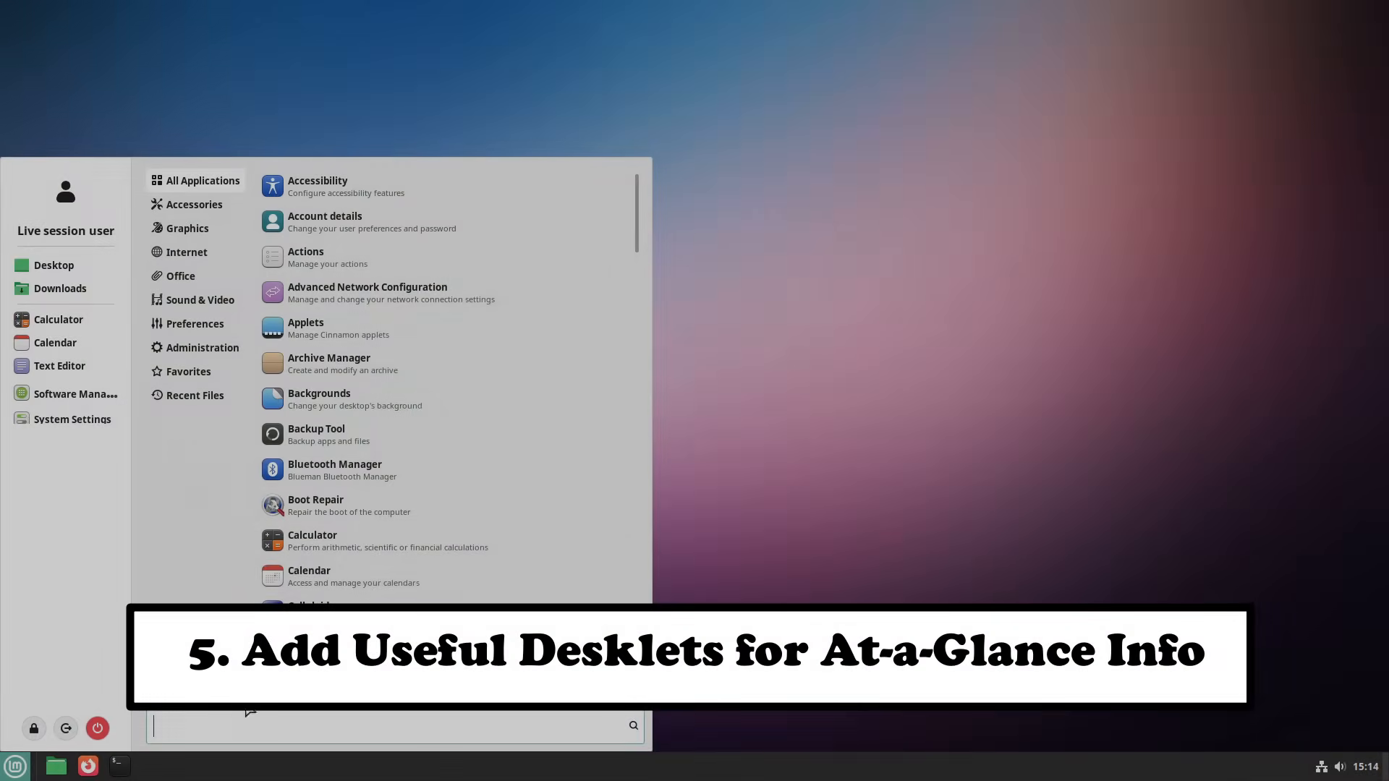
type("des")
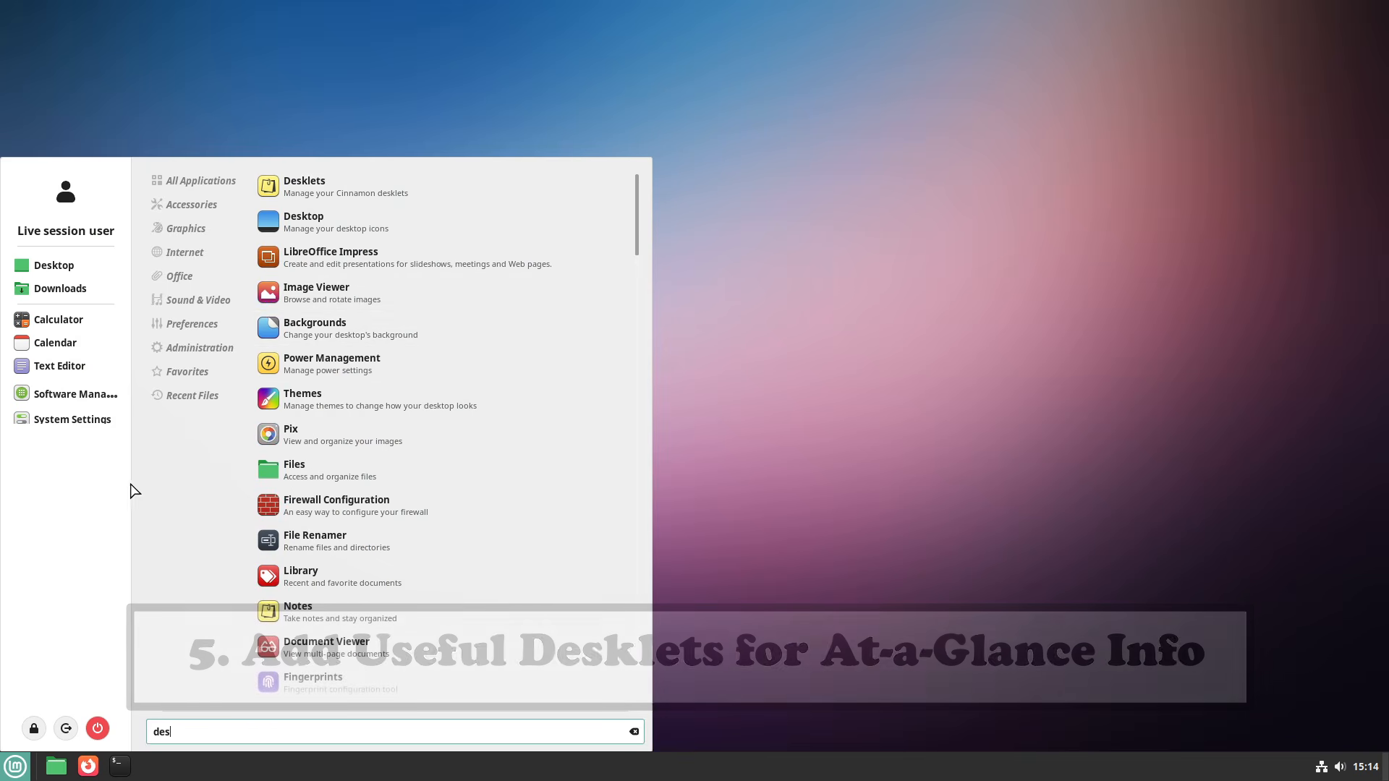
left_click(73, 419)
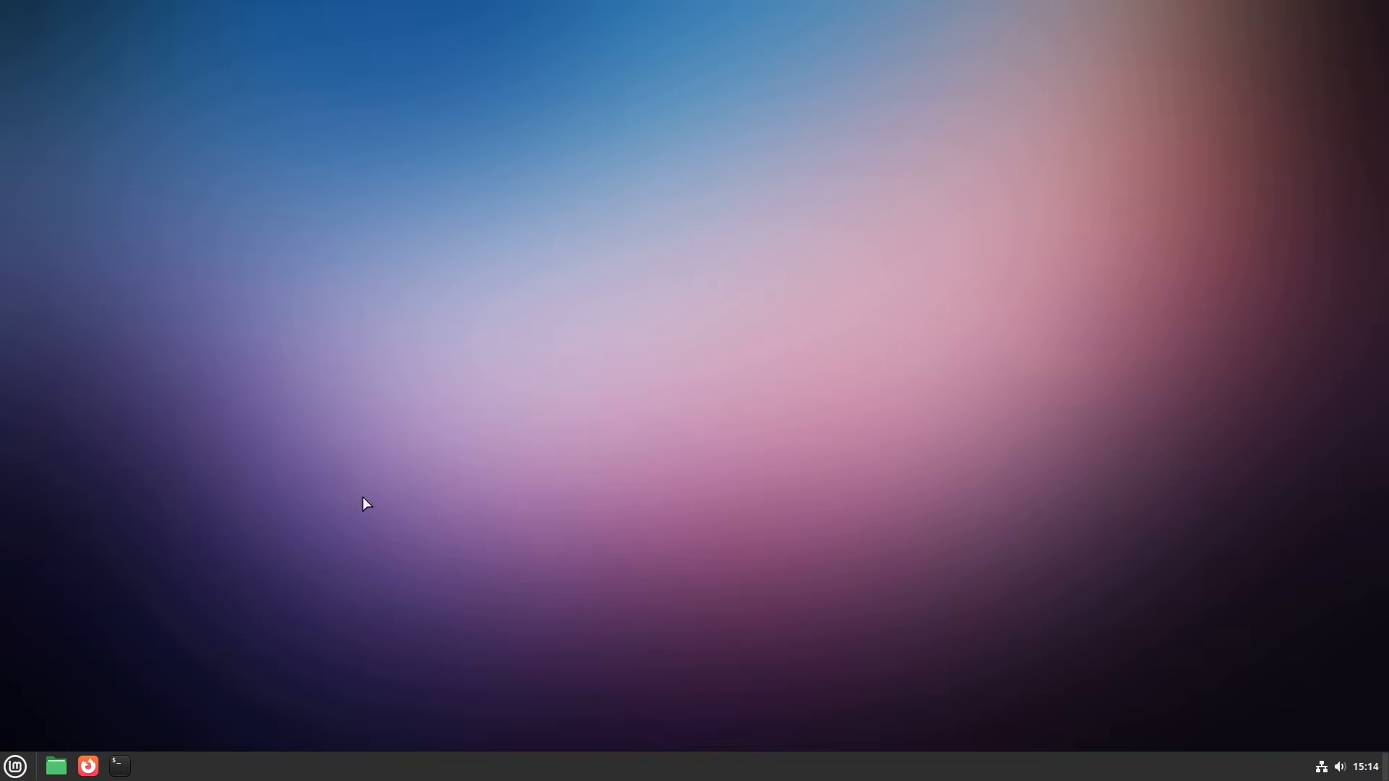
left_click(889, 407)
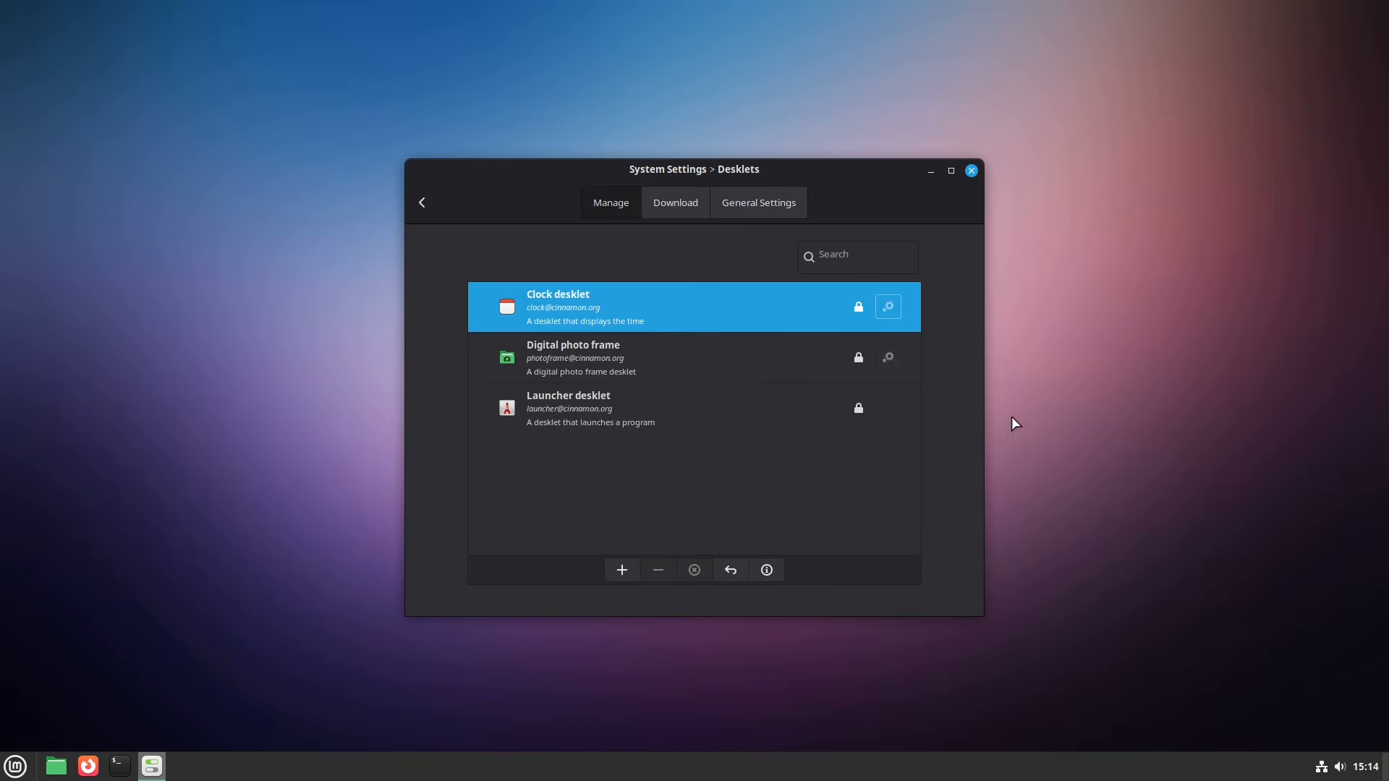
Step: Load the list of downloadable desklets in the maximized window, and restore the window to its smaller size
left_click(952, 170)
left_click(667, 43)
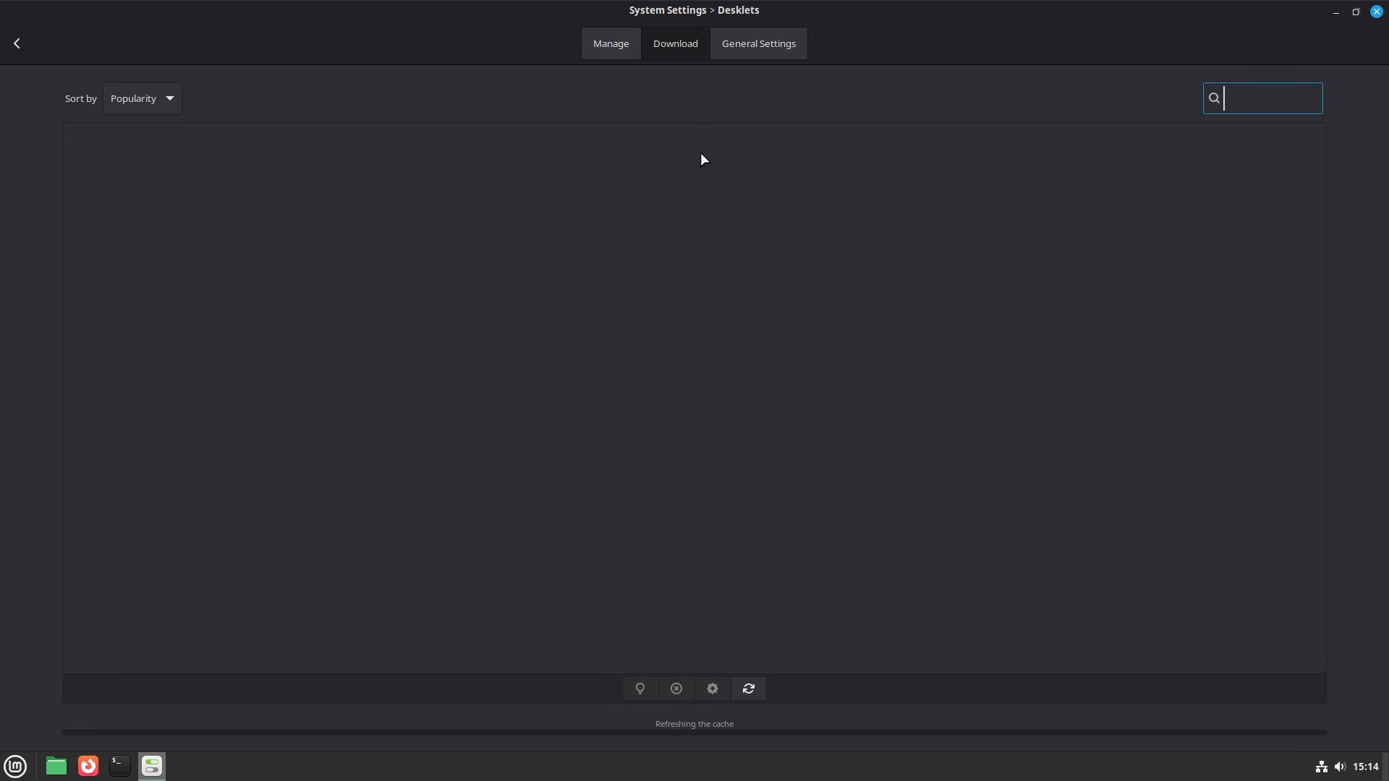
left_click(1355, 12)
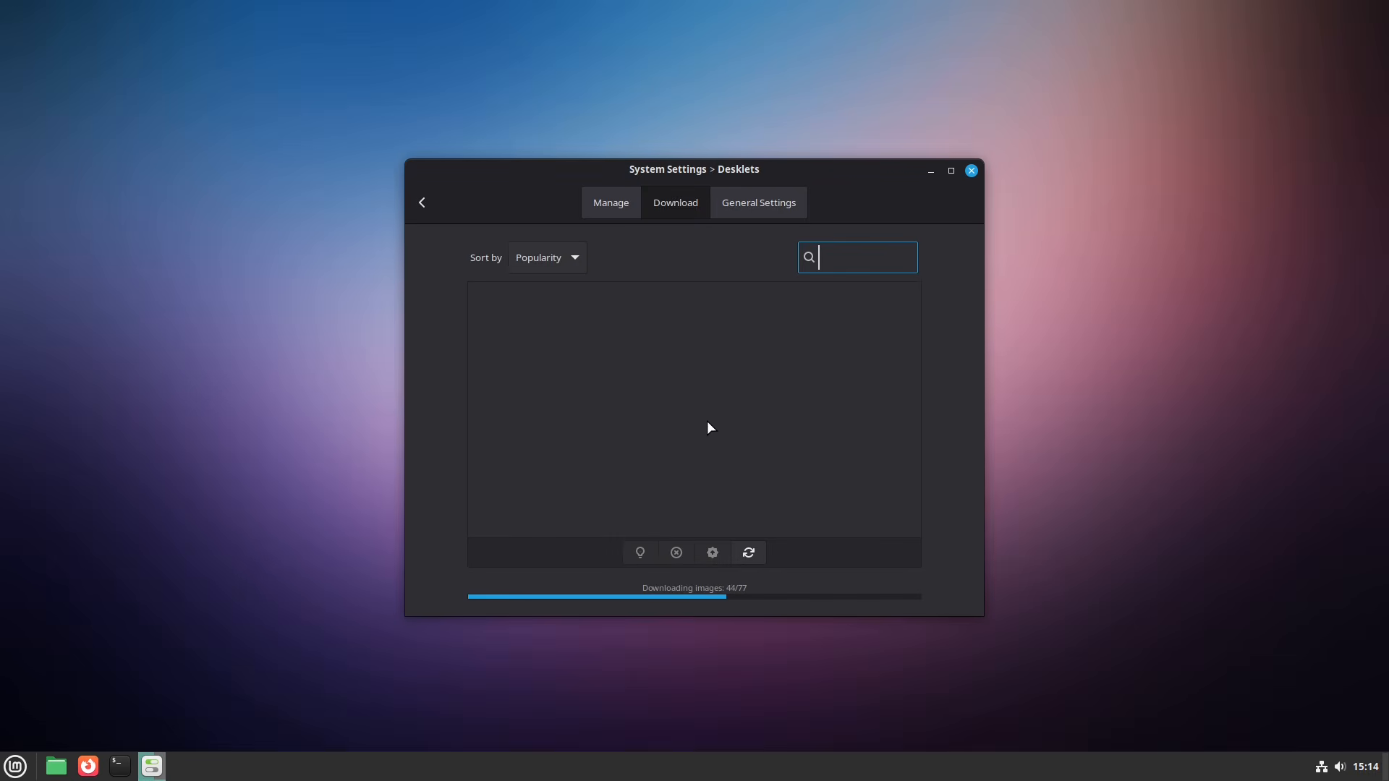
Step: Try adding the built-in Clock, Digital photo frame and Launcher desklets, and remove the clock from the desktop
left_click(613, 203)
left_click(621, 553)
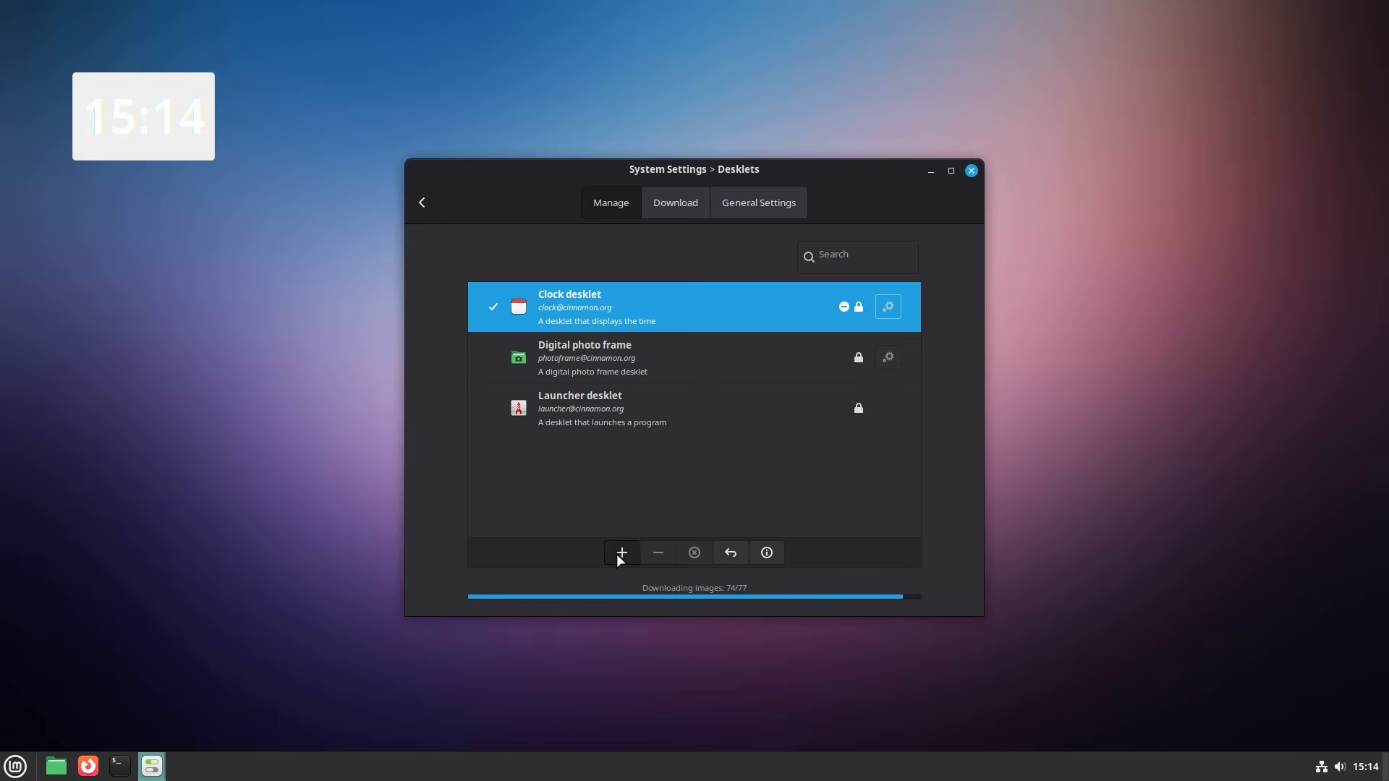
left_click(605, 357)
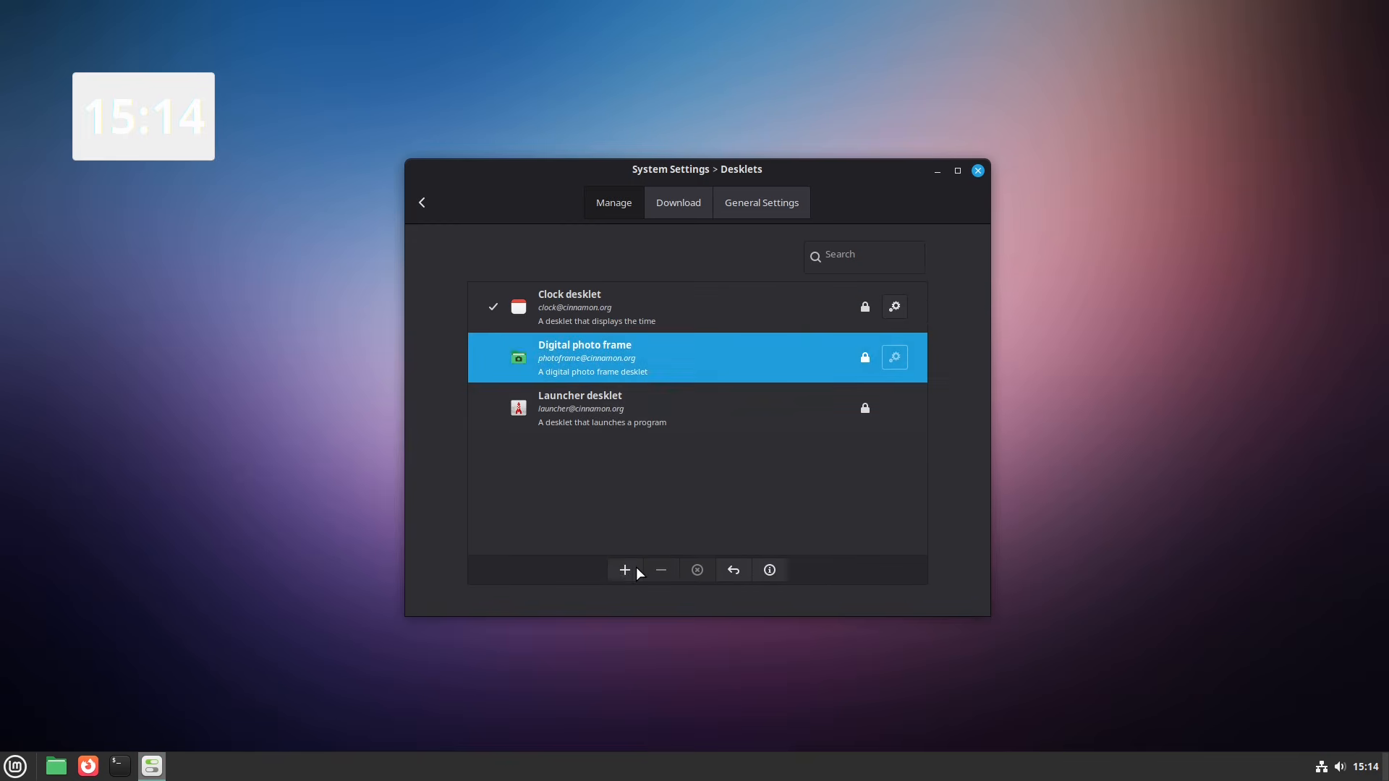
left_click(625, 570)
left_click(627, 423)
left_click(625, 570)
left_click(670, 573)
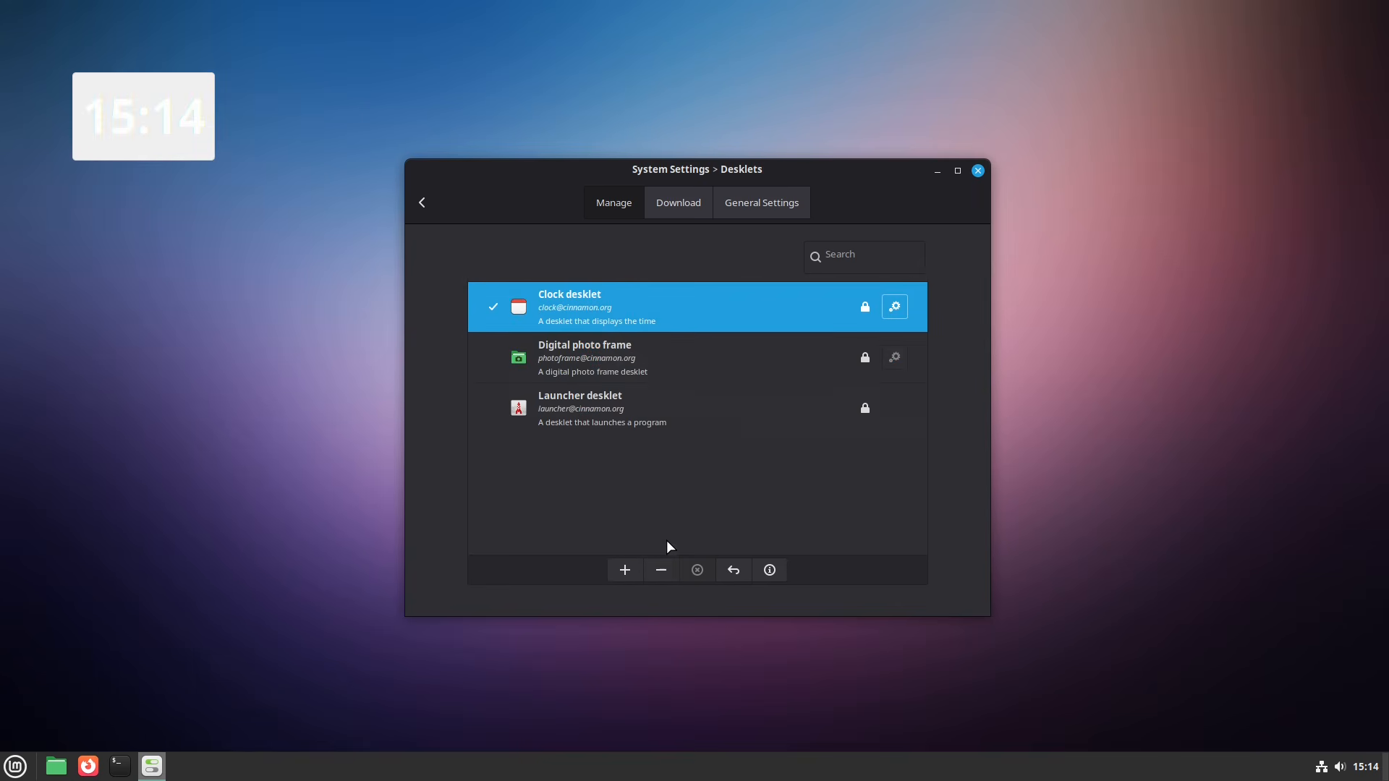
Step: Download the Weather desklet from the list of available desklets
left_click(687, 207)
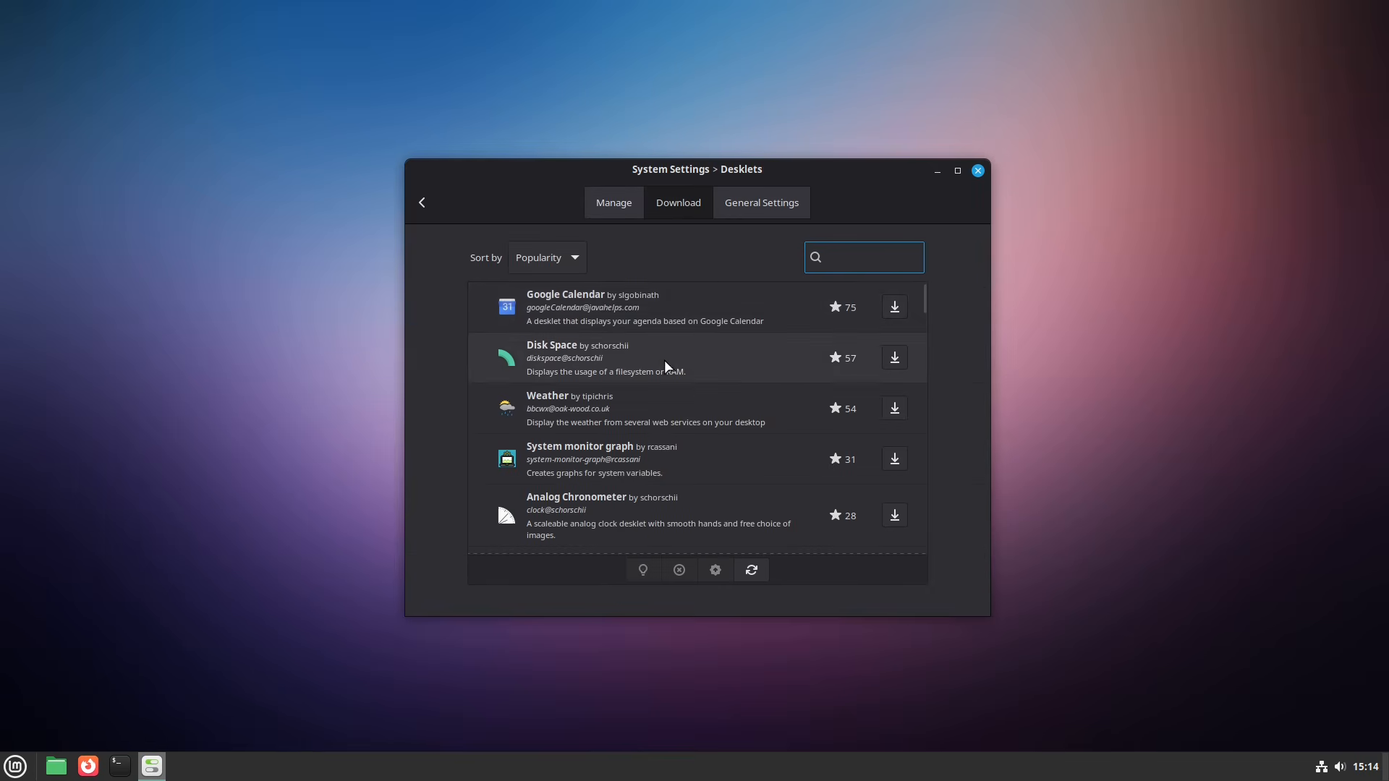
left_click(549, 266)
left_click(666, 256)
left_click(641, 396)
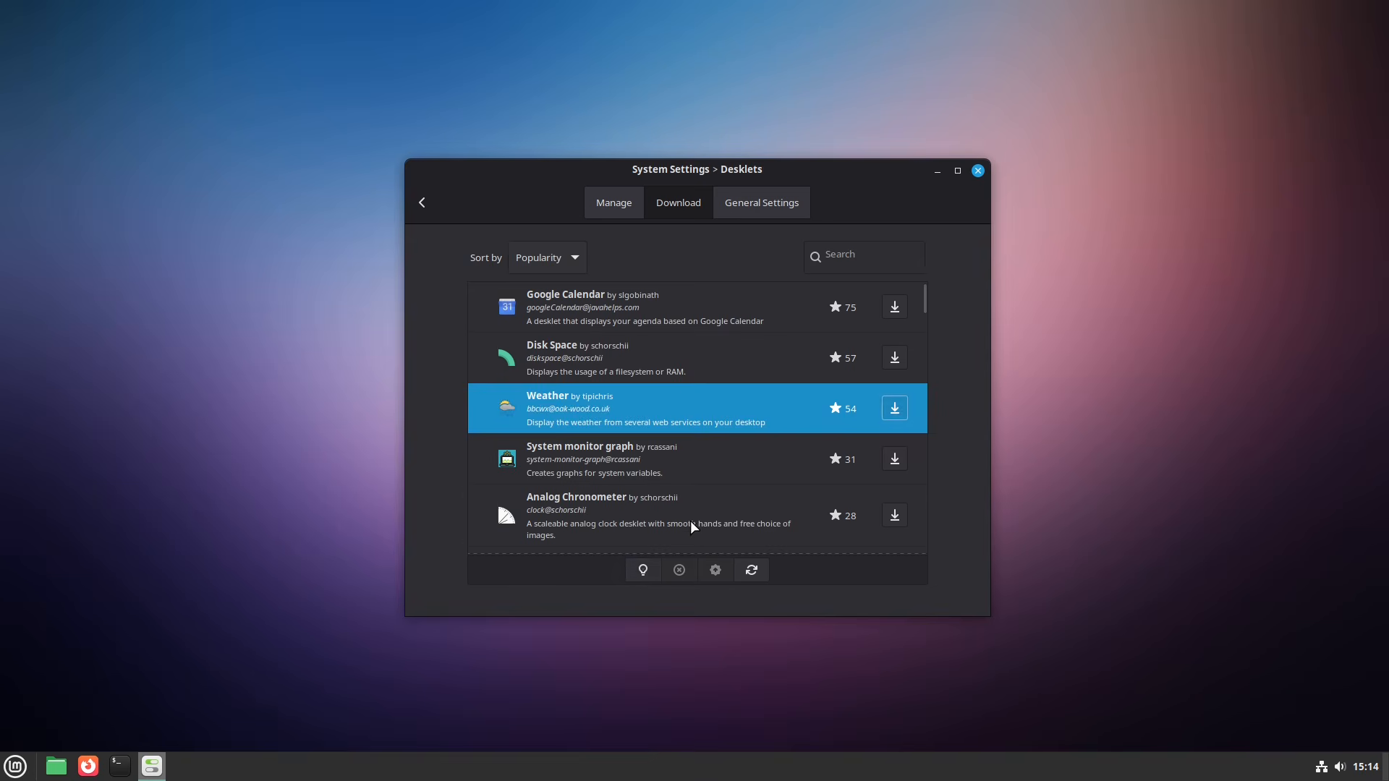
left_click(895, 409)
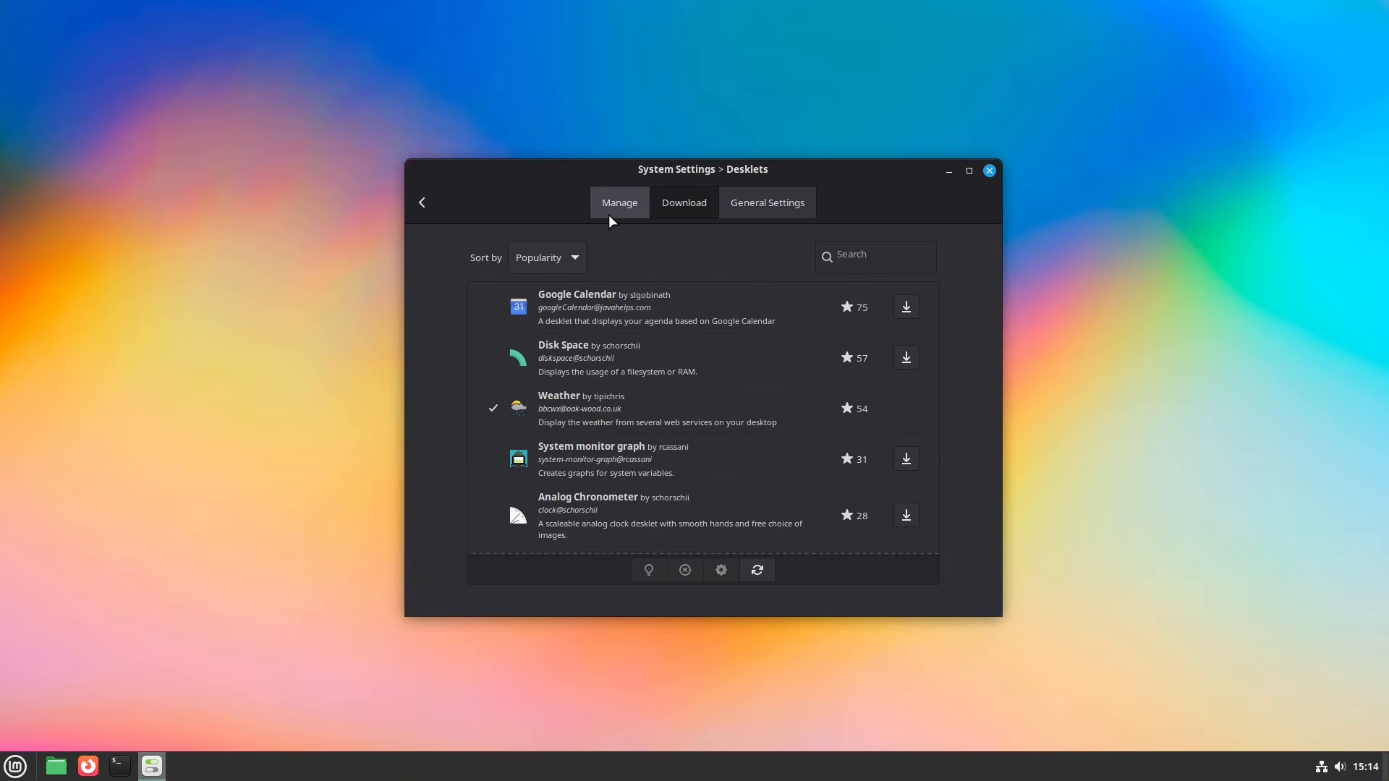
Step: Add the Weather desklet to the desktop, move it toward the middle of the screen, and close the Desklets window
left_click(609, 215)
left_click(643, 570)
left_click_drag(771, 173, 1021, 229)
left_click_drag(201, 94, 627, 261)
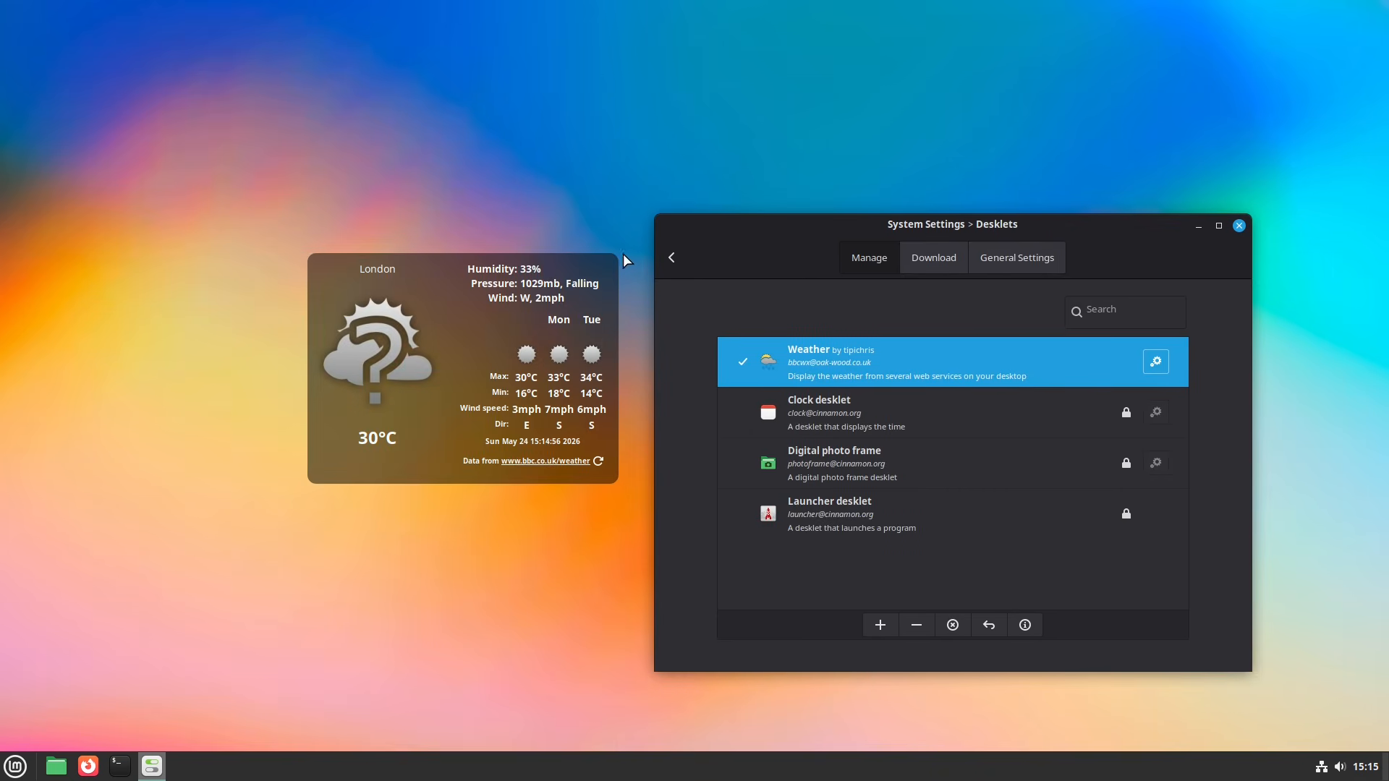
left_click(1239, 226)
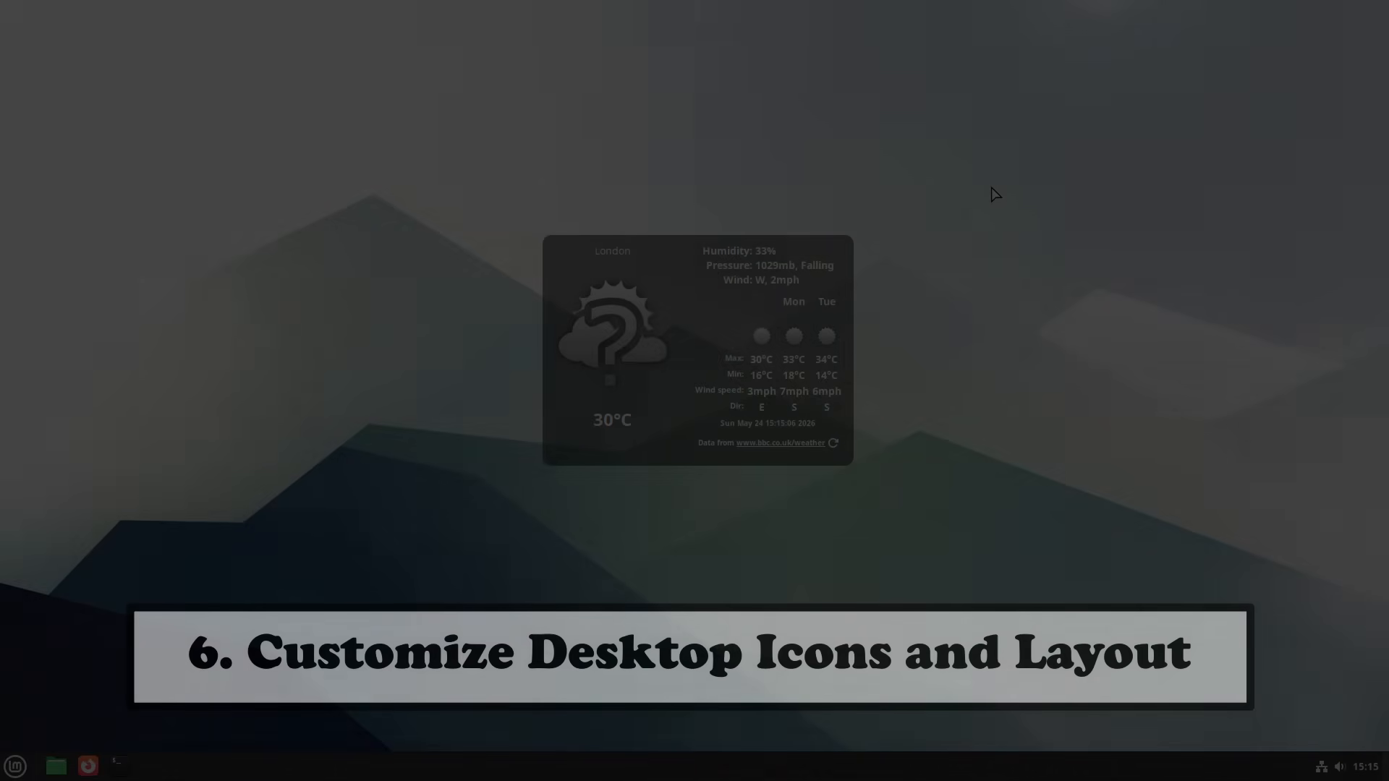
Step: Open the desktop's customization window for the current monitor, and open Desktop Settings from it
right_click(992, 190)
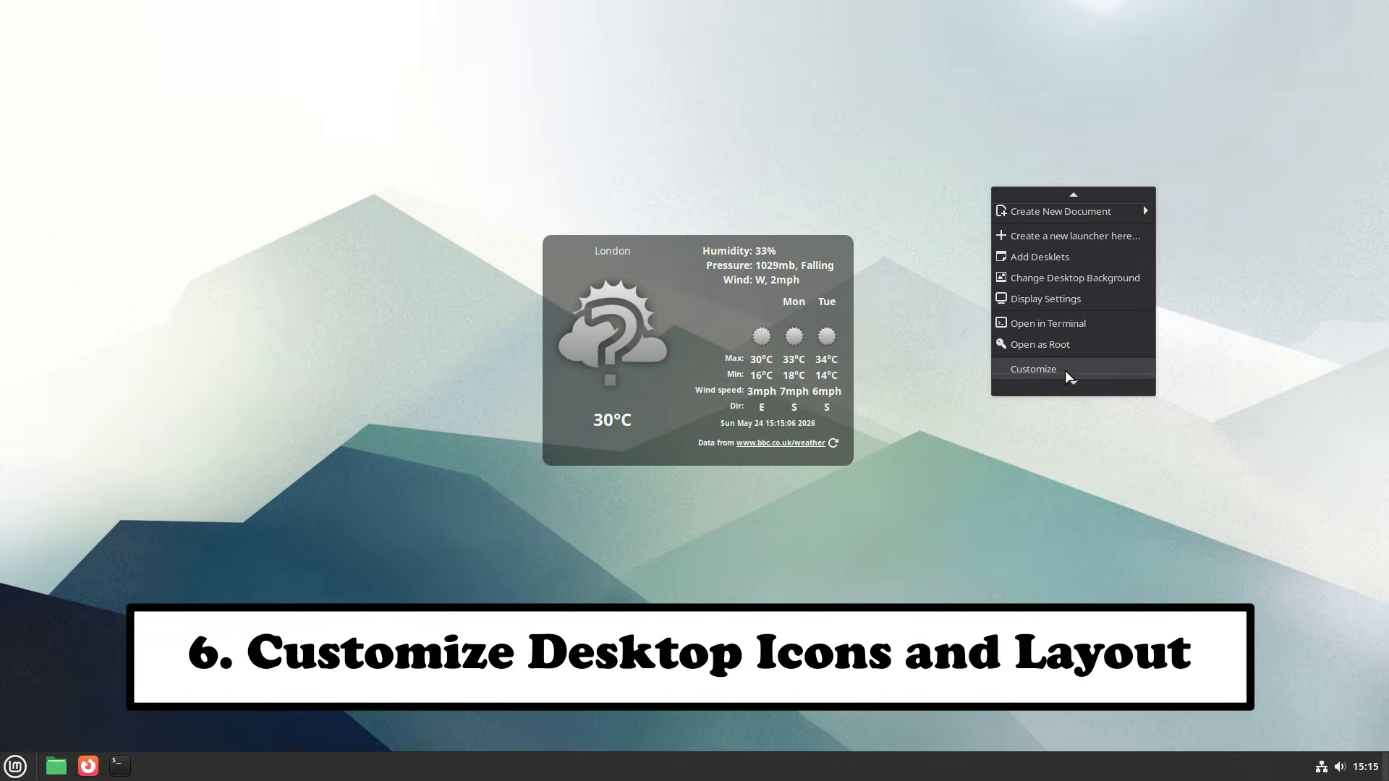
mouse_move(1066, 391)
left_click(1050, 350)
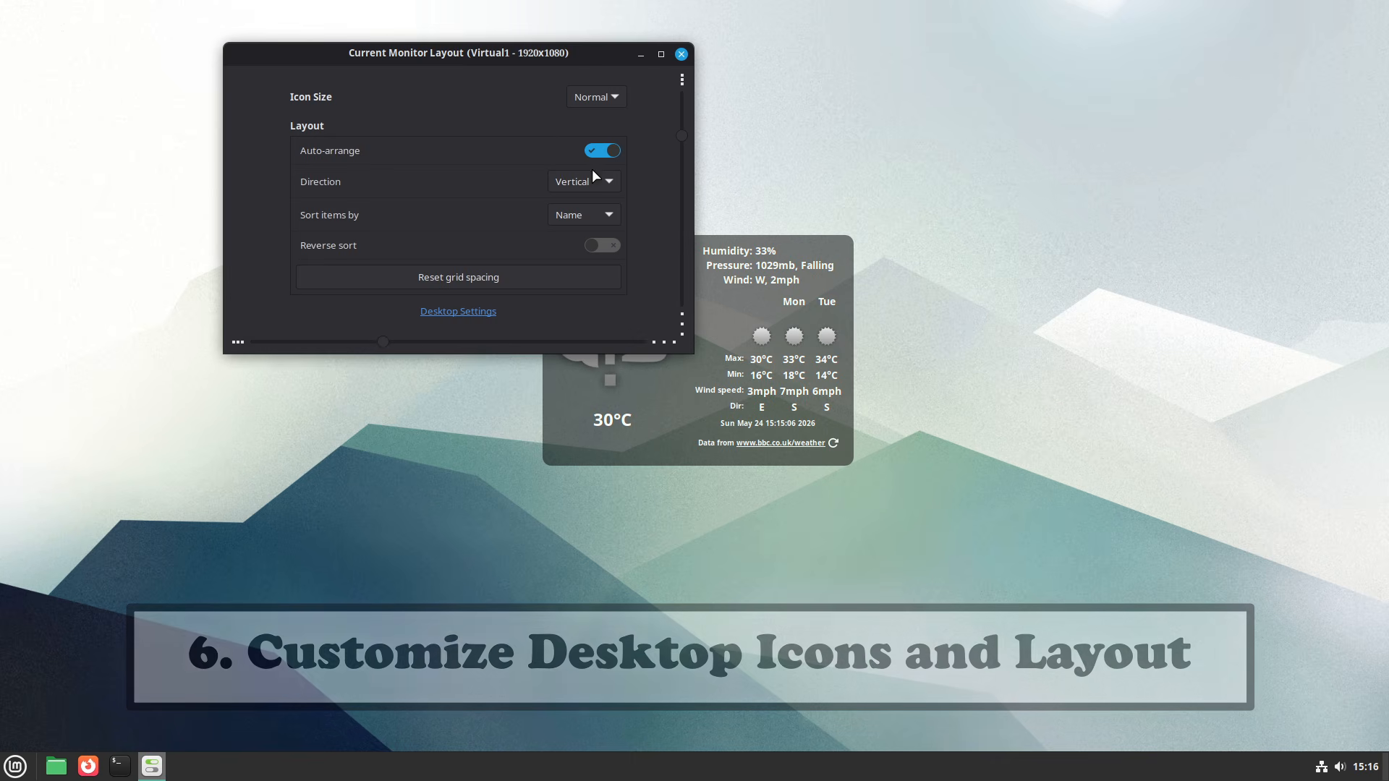
left_click_drag(513, 54, 1103, 233)
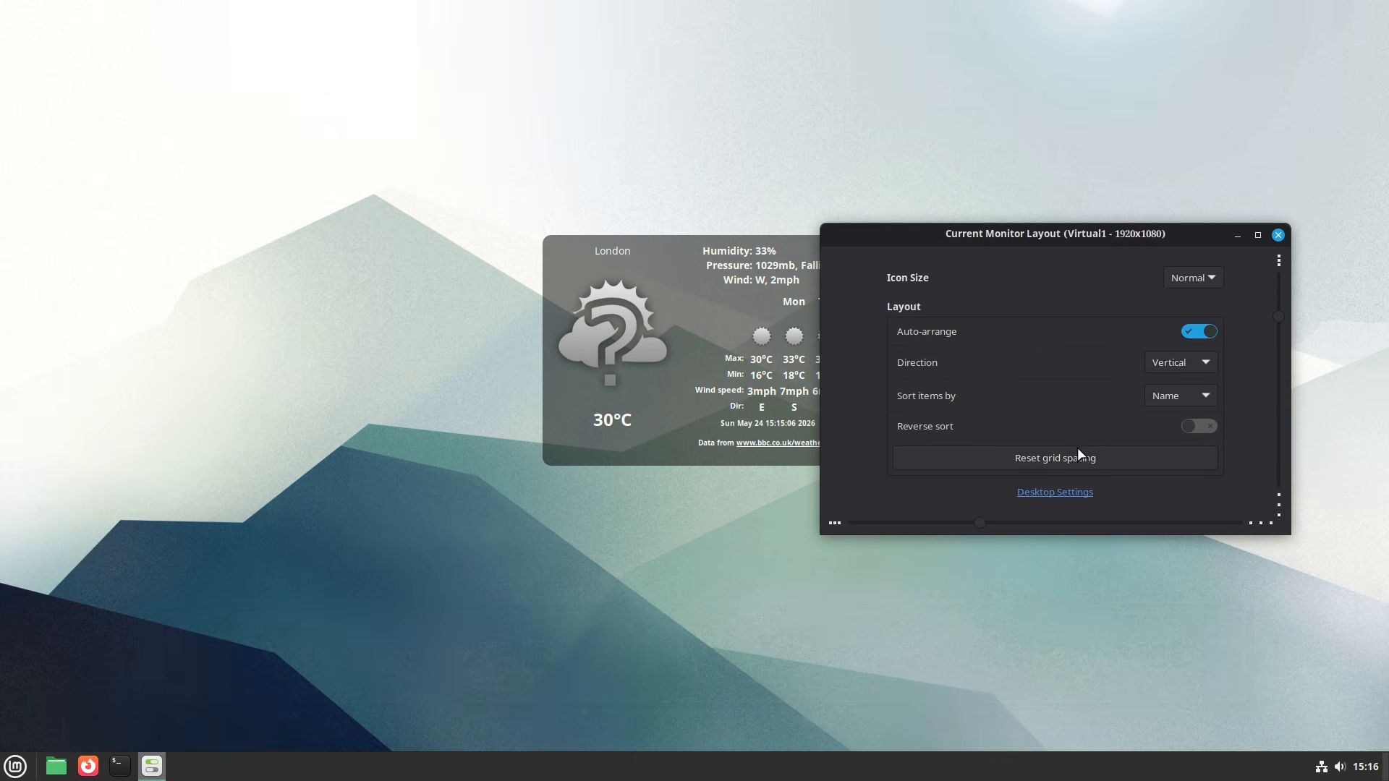
left_click(1058, 499)
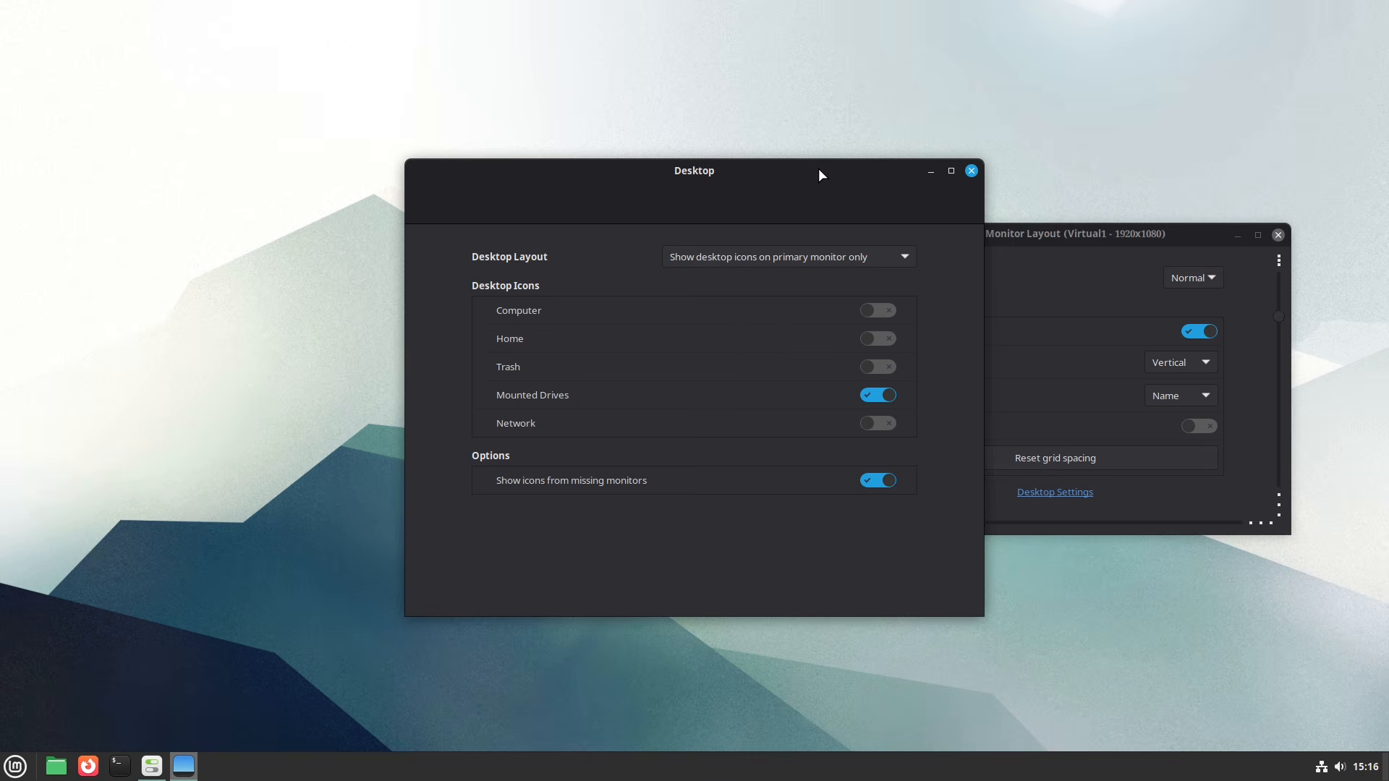
Step: Try showing the Computer, Home, Trash and Network desktop icons, and turn off all desktop icons including Mounted Drives
left_click_drag(820, 175, 1085, 267)
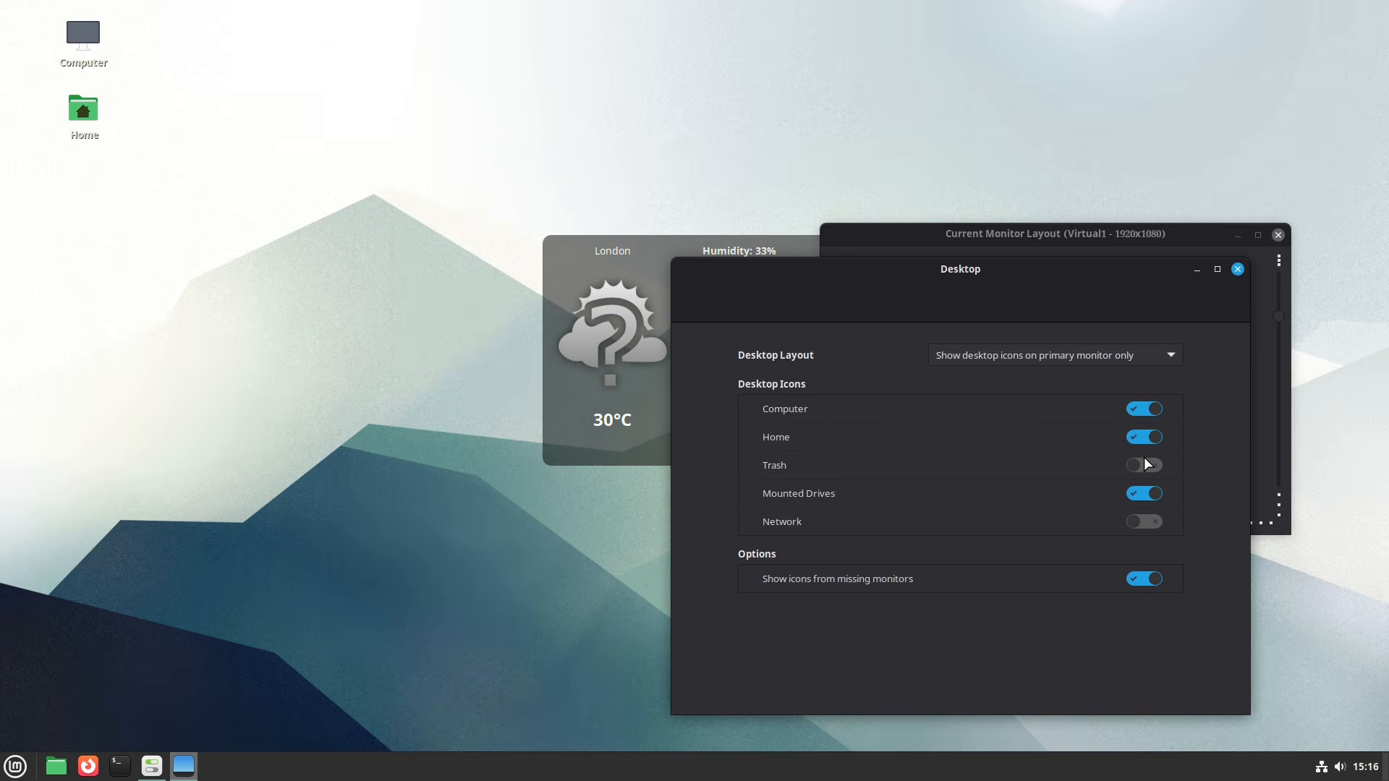
left_click(1145, 522)
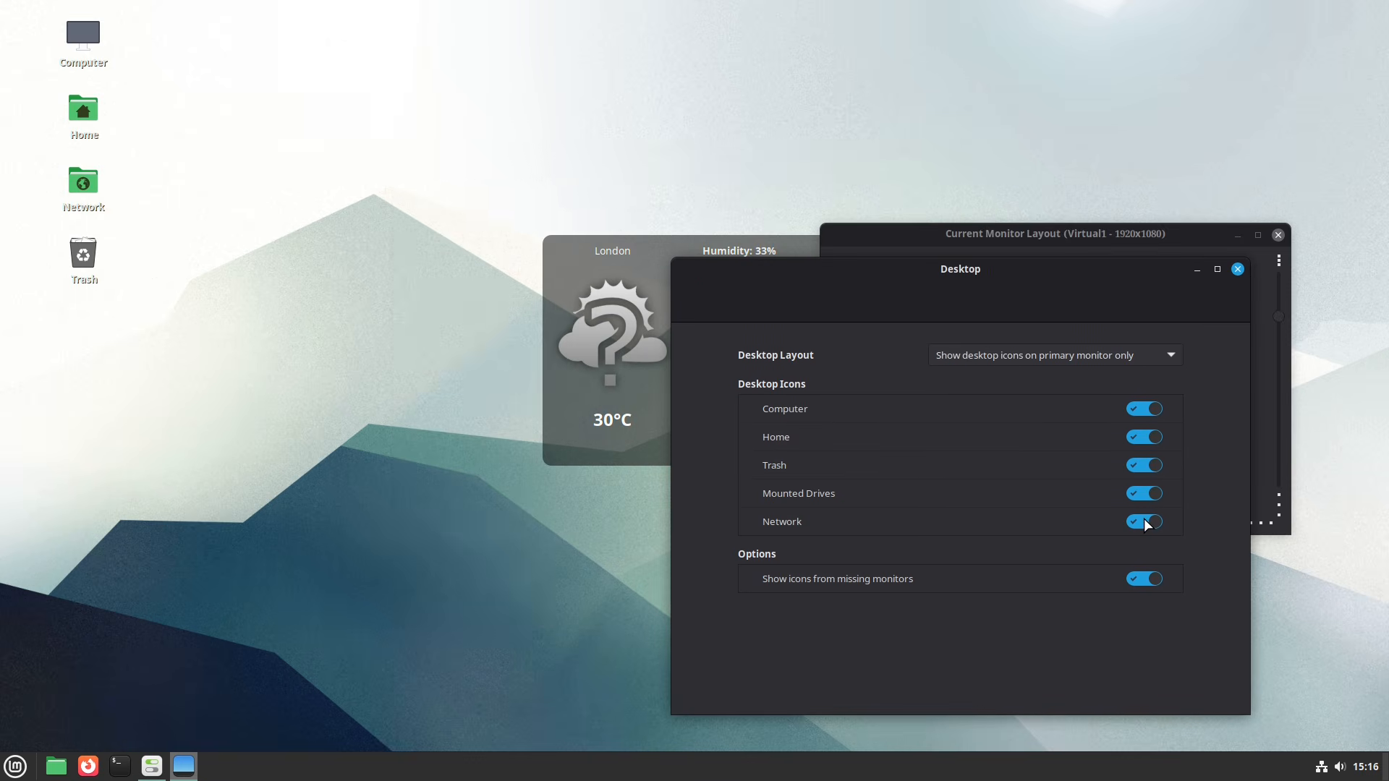
left_click(1144, 522)
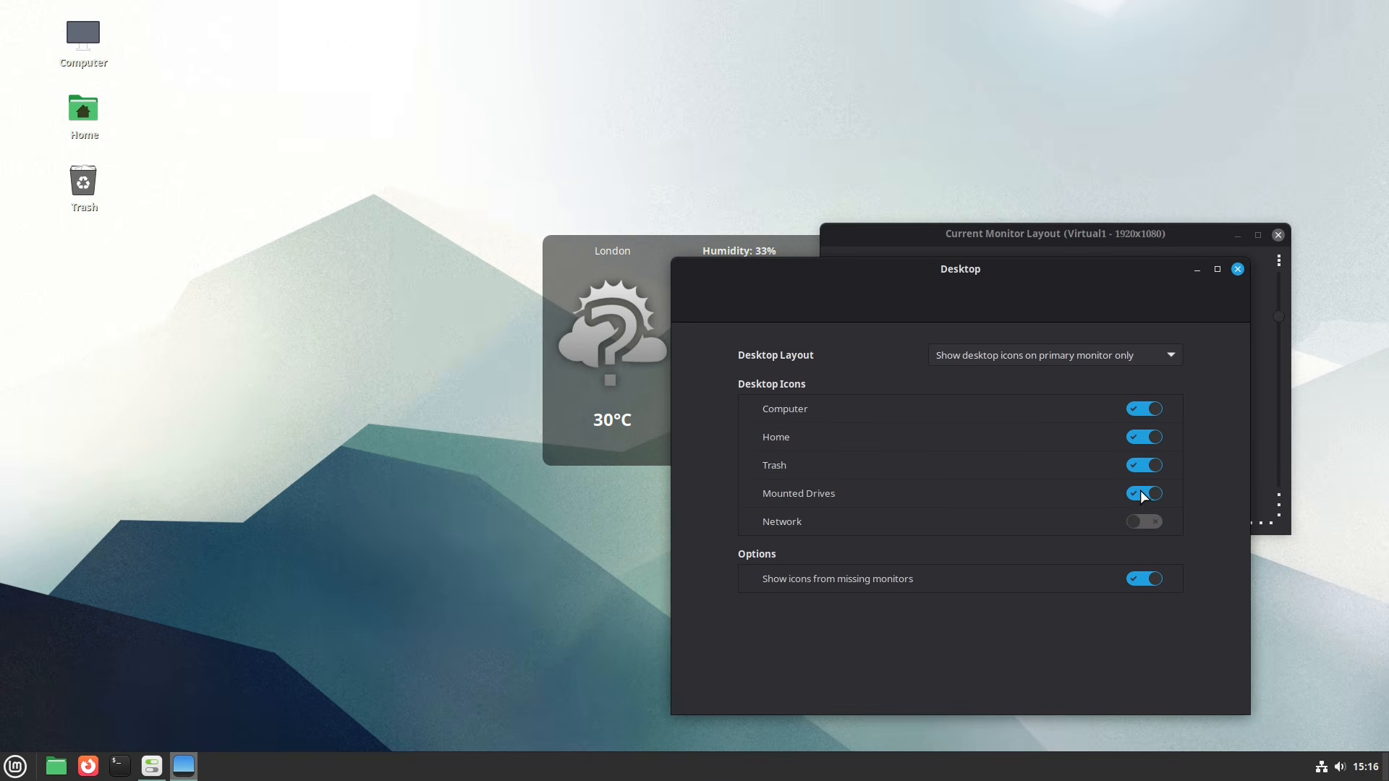
left_click(1141, 412)
left_click(1140, 443)
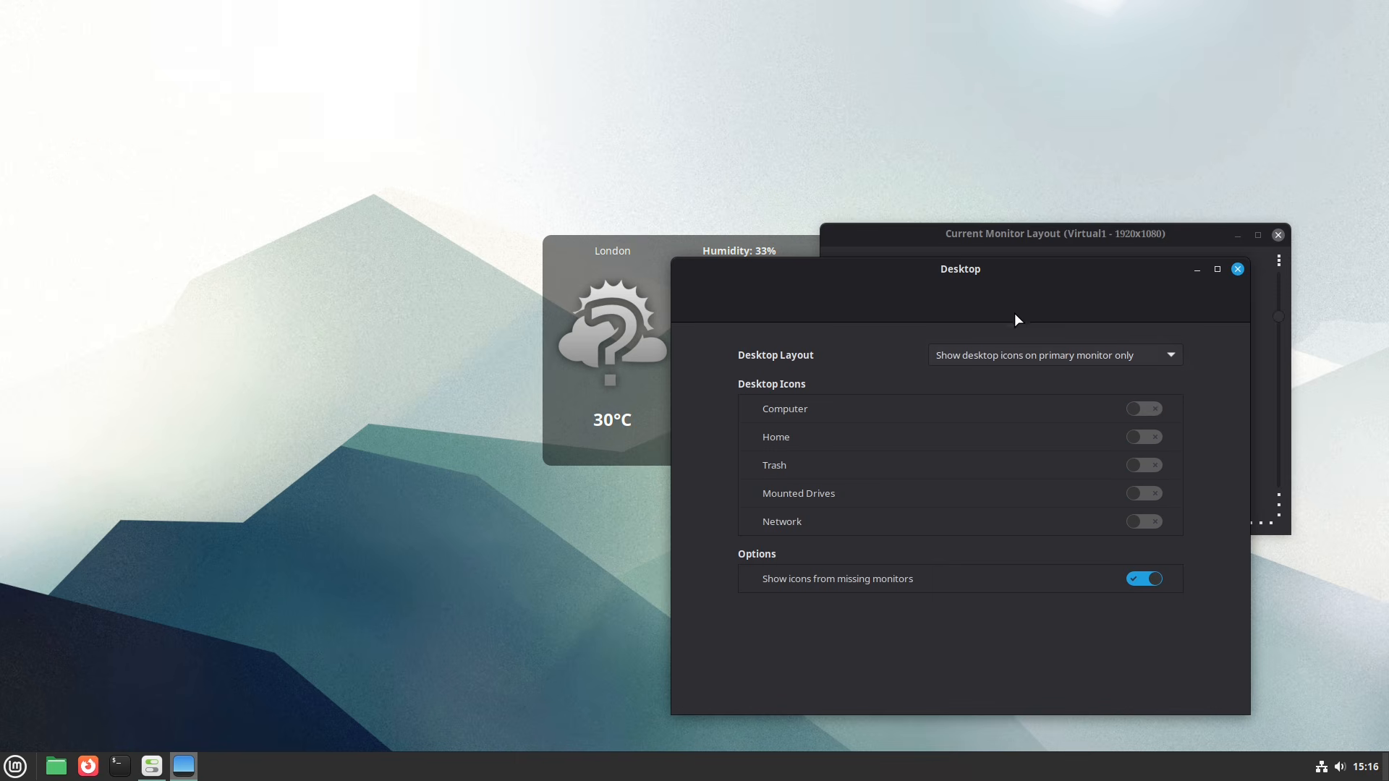
Step: Review the desktop layout options for showing icons on monitors, and close the Desktop settings window
left_click(1016, 350)
left_click(1056, 269)
left_click(1232, 270)
Step: Review the available icon sizes in the Current Monitor Layout window
left_click(1189, 269)
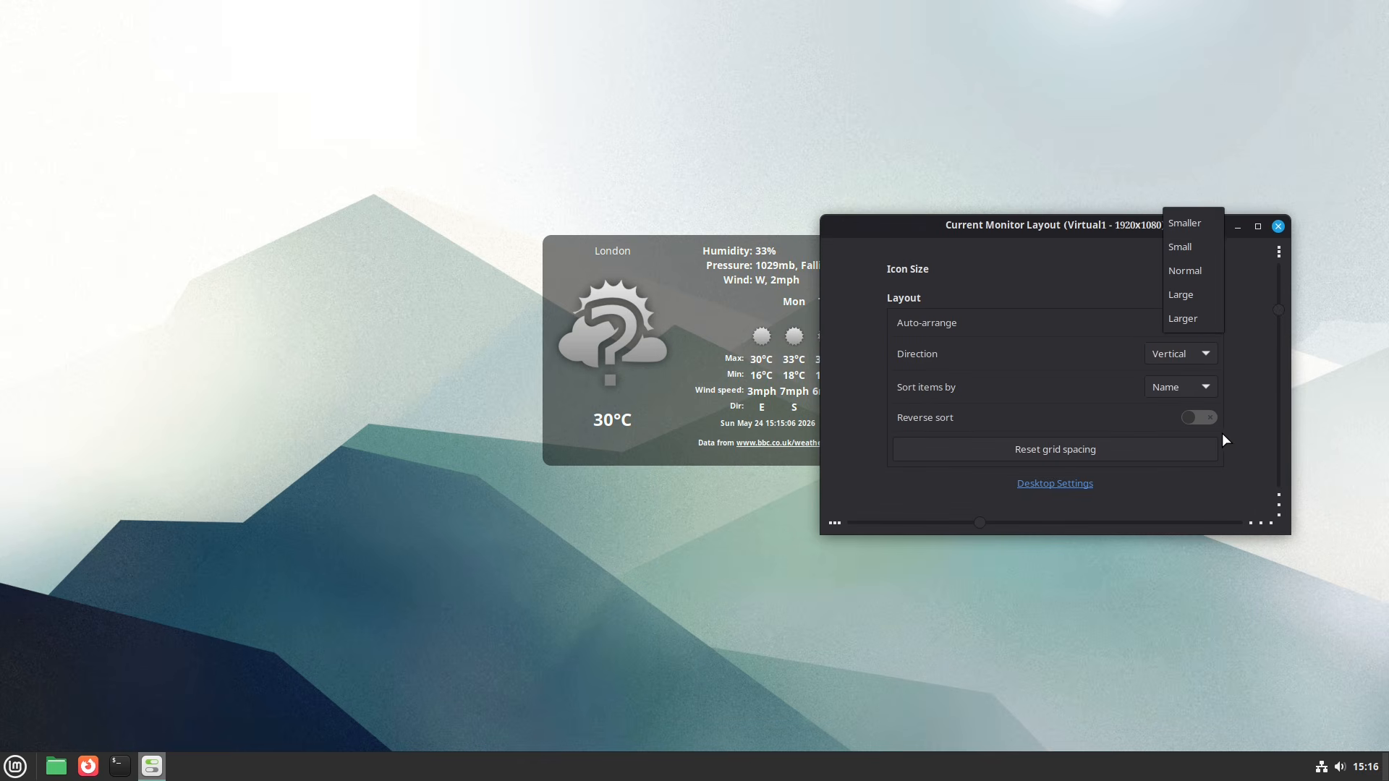
left_click(1235, 480)
left_click(1260, 376)
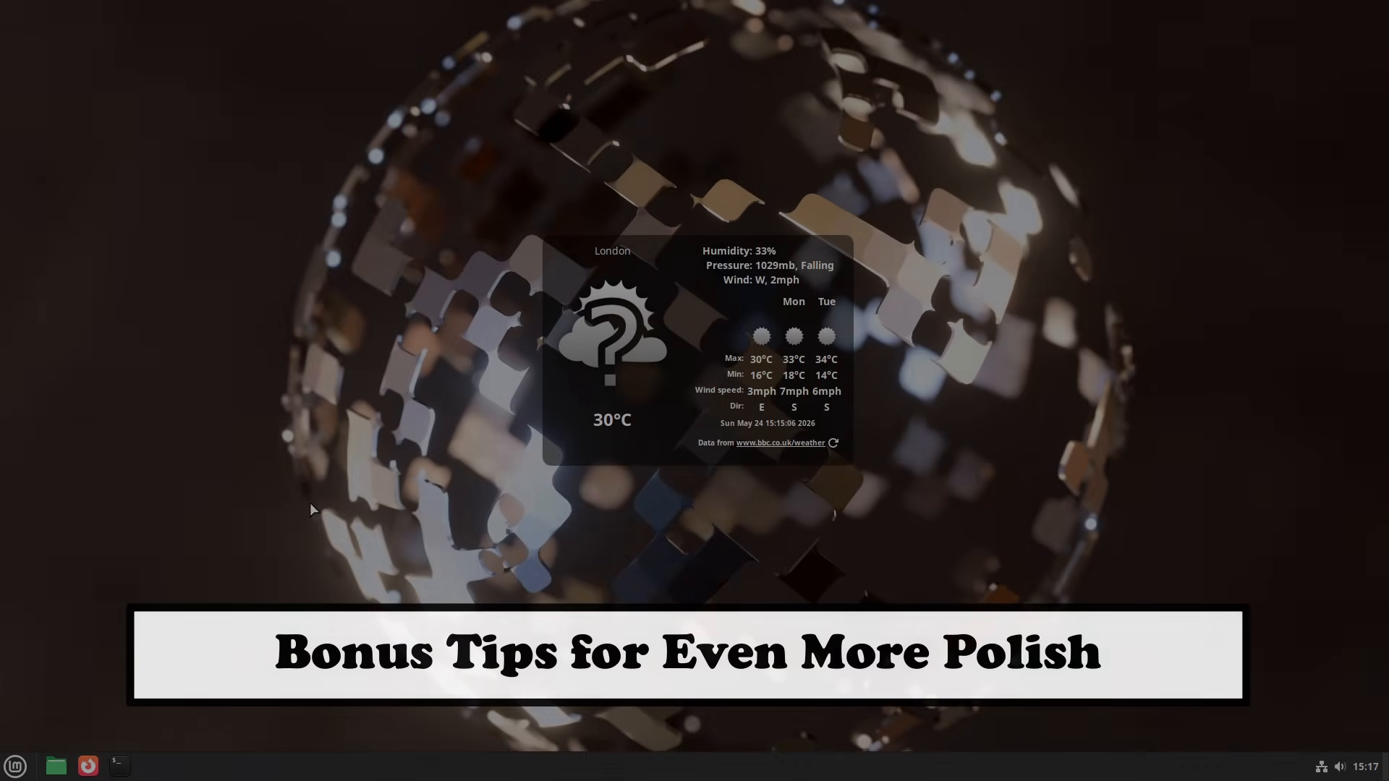
Step: Open System Settings, view its Applets page, and return to the settings overview
left_click(16, 765)
left_click(86, 422)
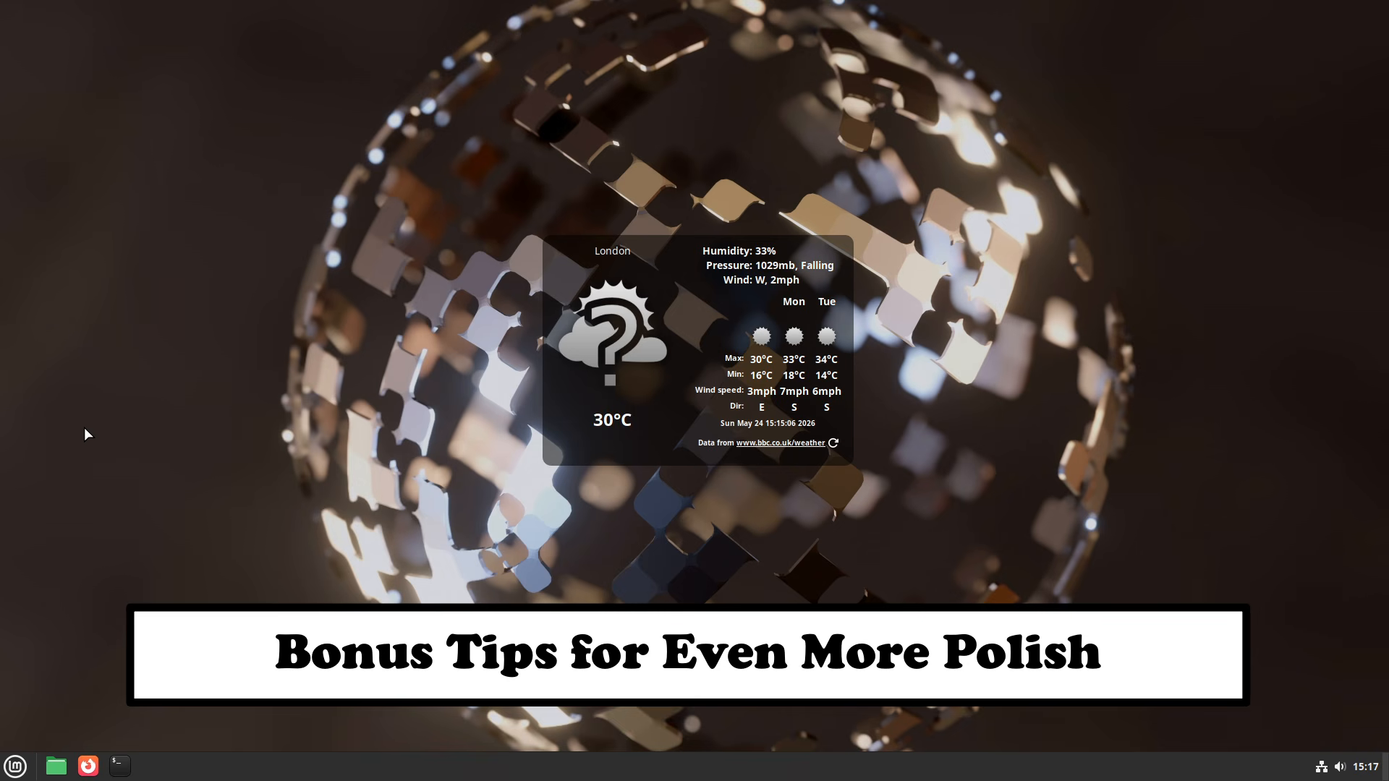
left_click_drag(767, 183, 962, 198)
left_click(912, 431)
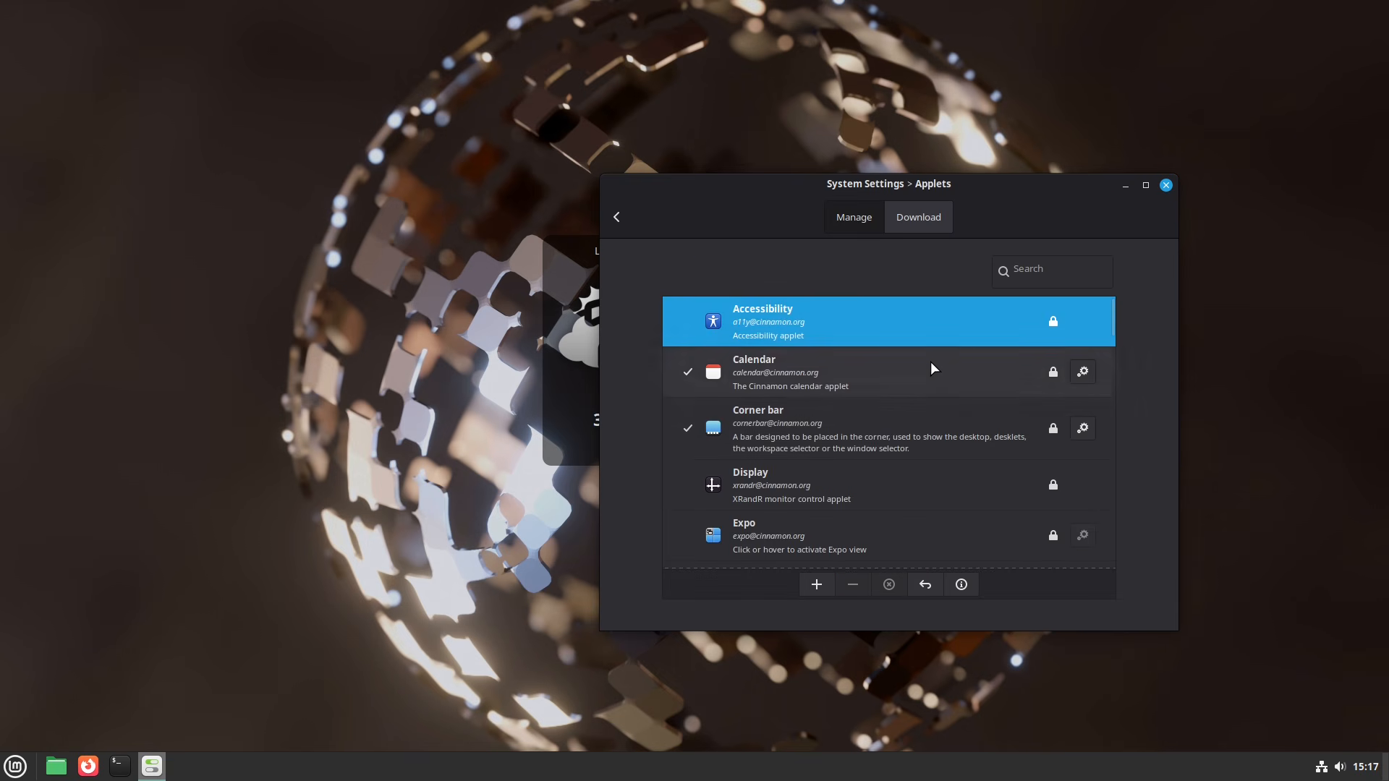
left_click(616, 217)
Step: Search the application menu for "app", open Applets in its own window, and arrange it beside System Settings
left_click(16, 766)
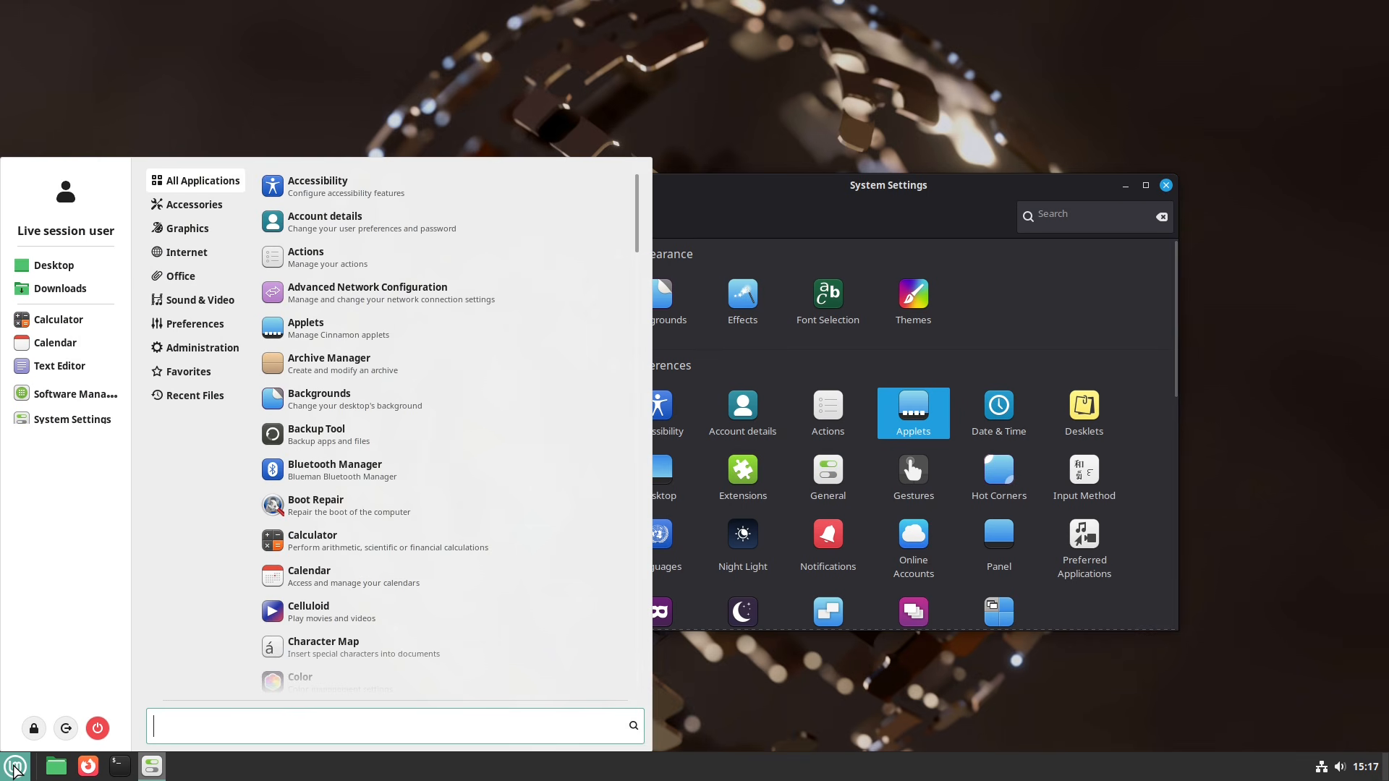
type("app")
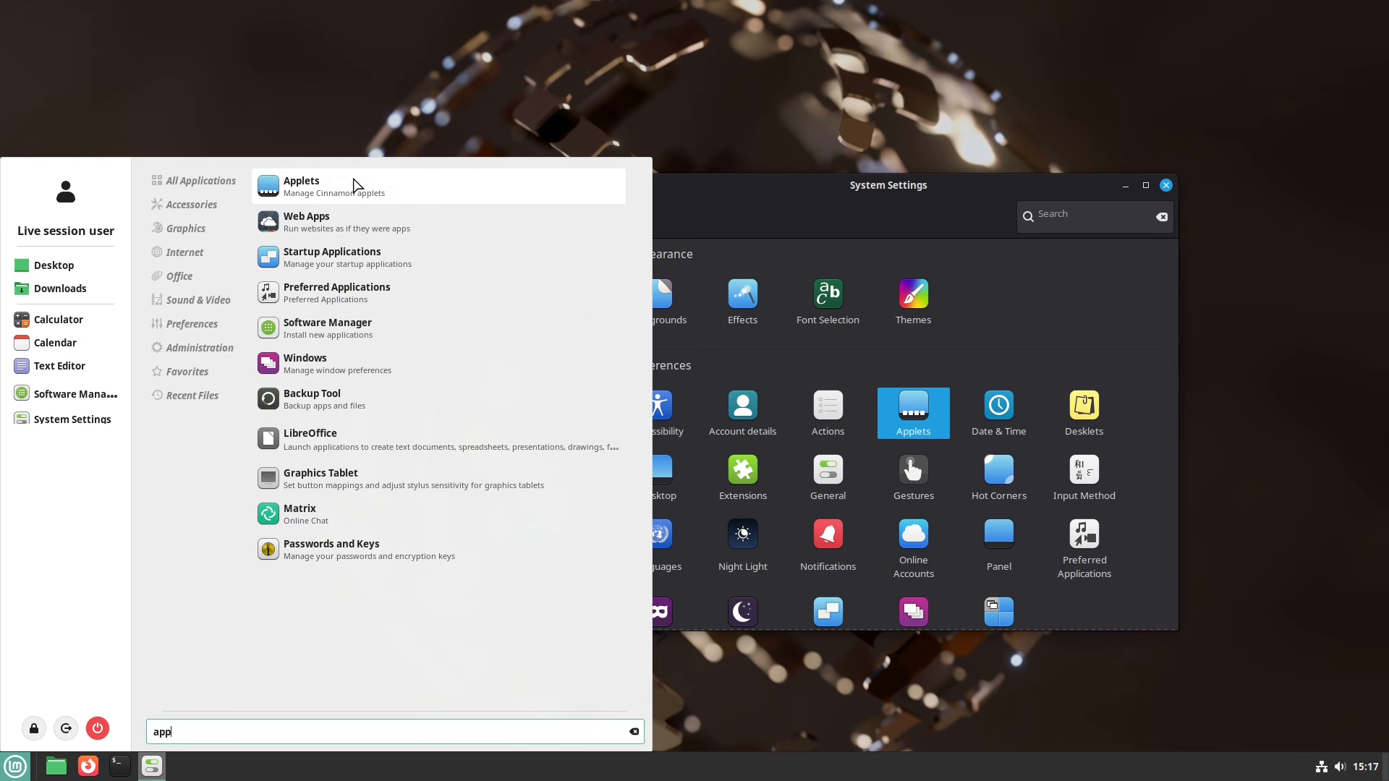
left_click(355, 184)
left_click_drag(583, 186, 243, 164)
left_click_drag(697, 194, 881, 165)
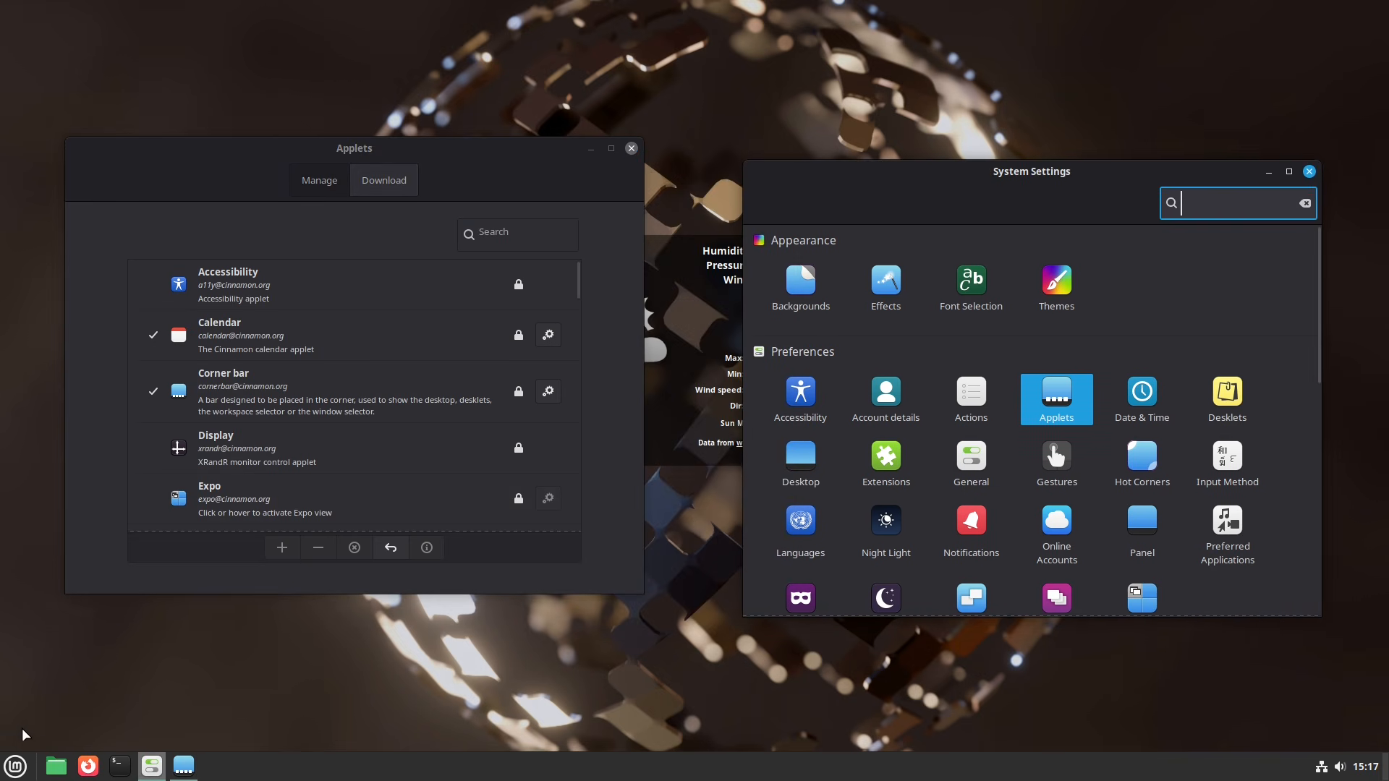
Step: Search the application menu for "exte", open Extensions, and move its window over to the Applets window
left_click(16, 764)
type("exte")
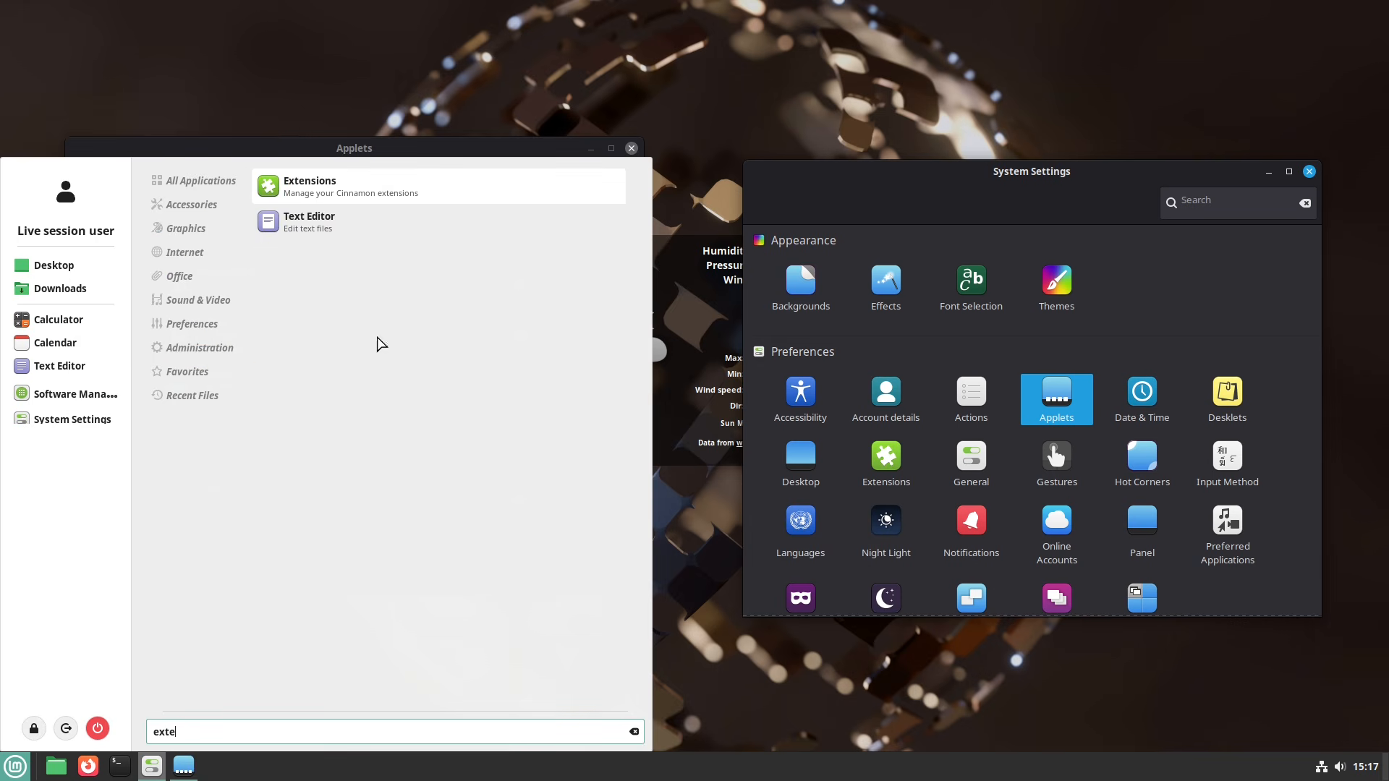
left_click(397, 189)
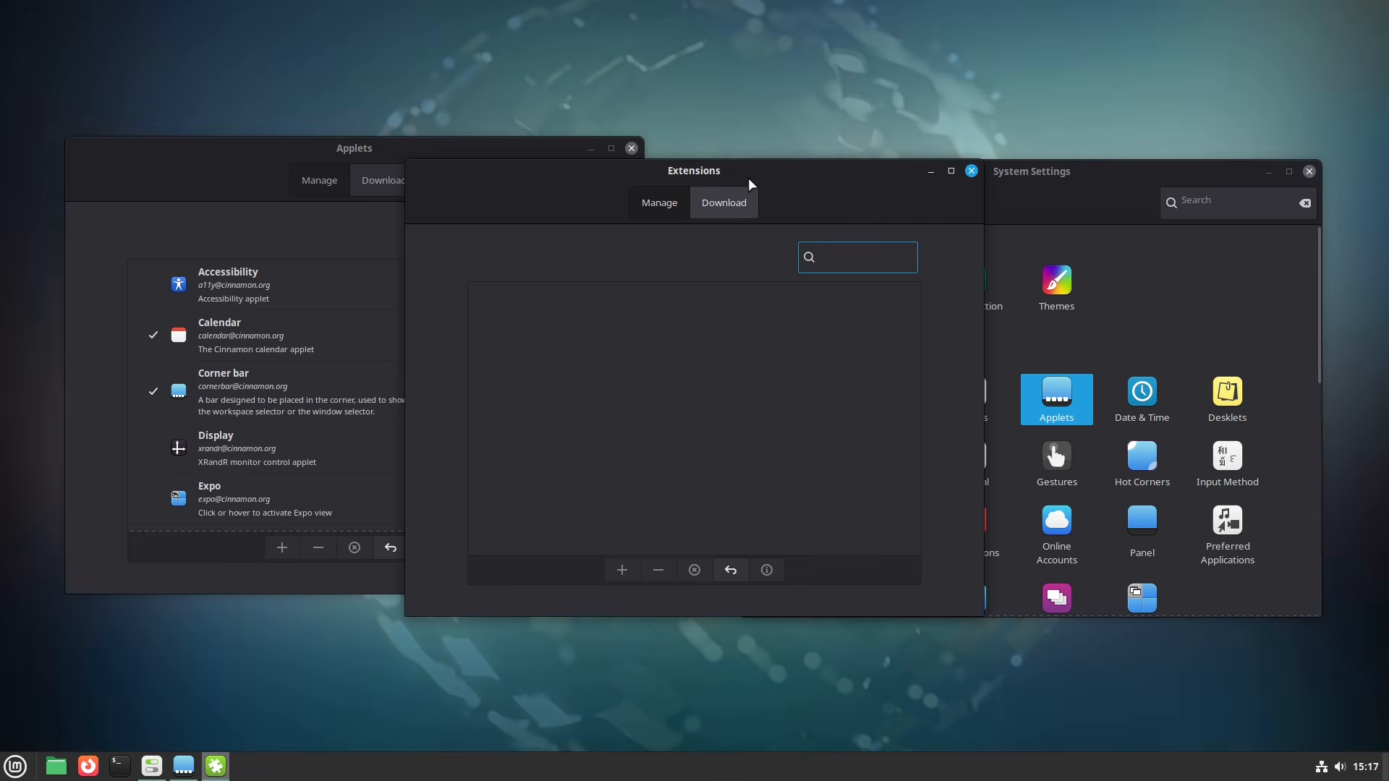
left_click_drag(747, 183, 329, 263)
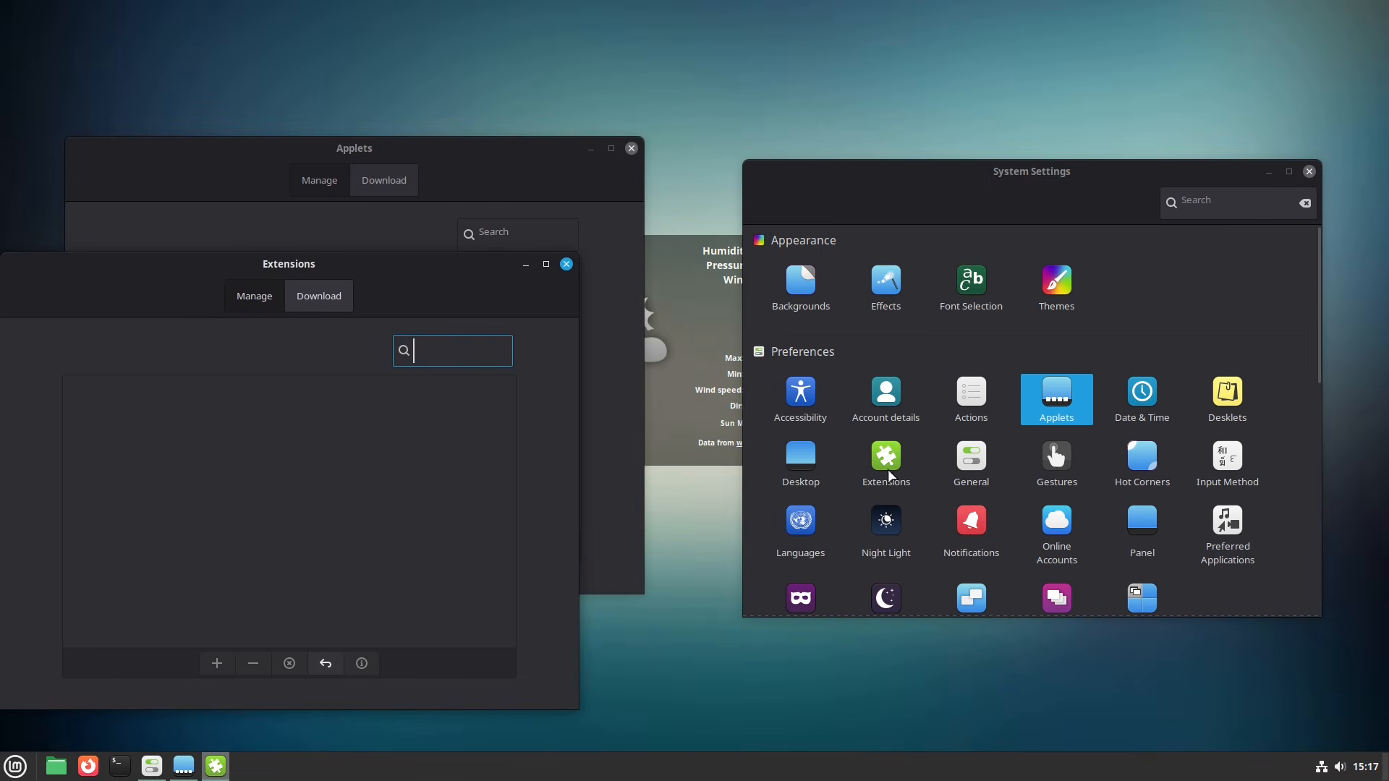
Step: Look through the preferences in System Settings, and open the Panel settings by searching the application menu for "panel"
left_click(1315, 353)
scroll(1151, 390, "down", 3)
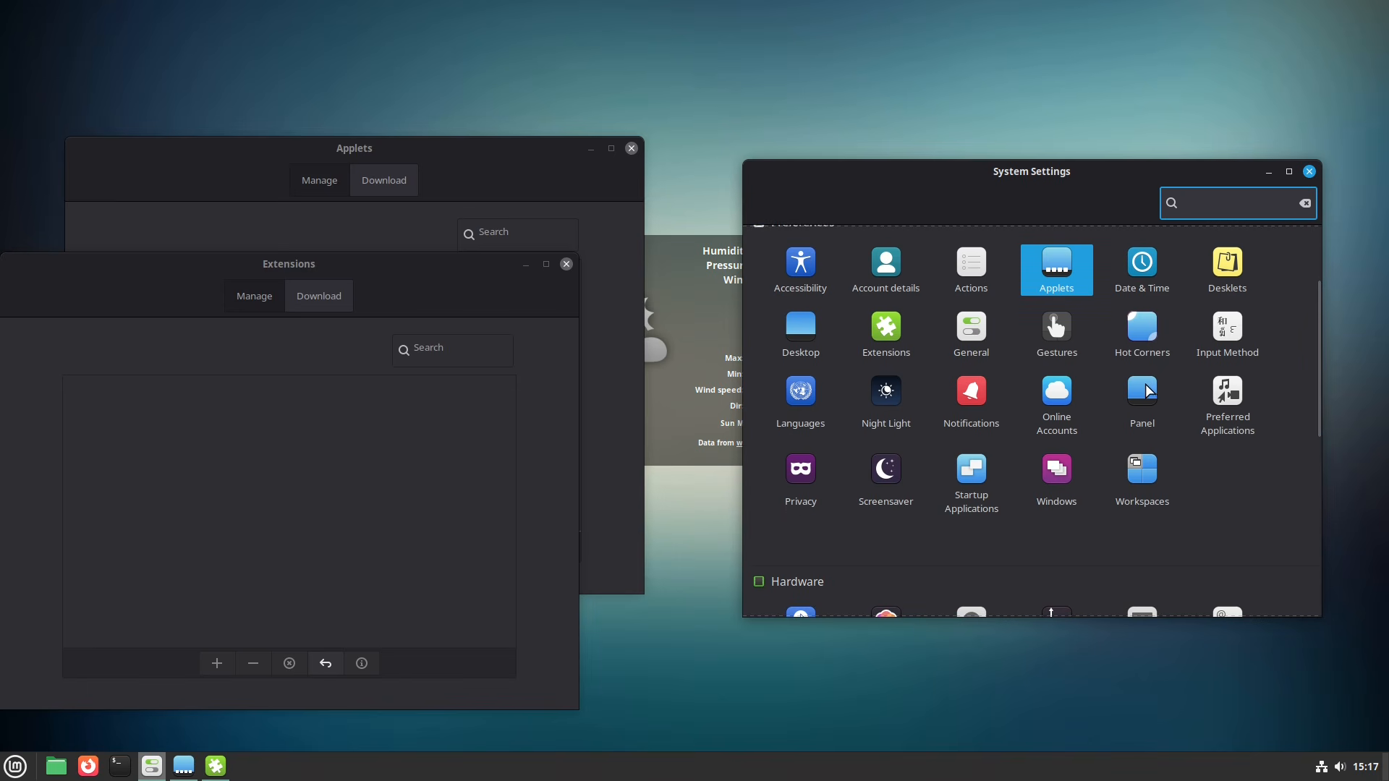
left_click(16, 766)
type("o")
key("BackSpace")
type("panel")
key("Return")
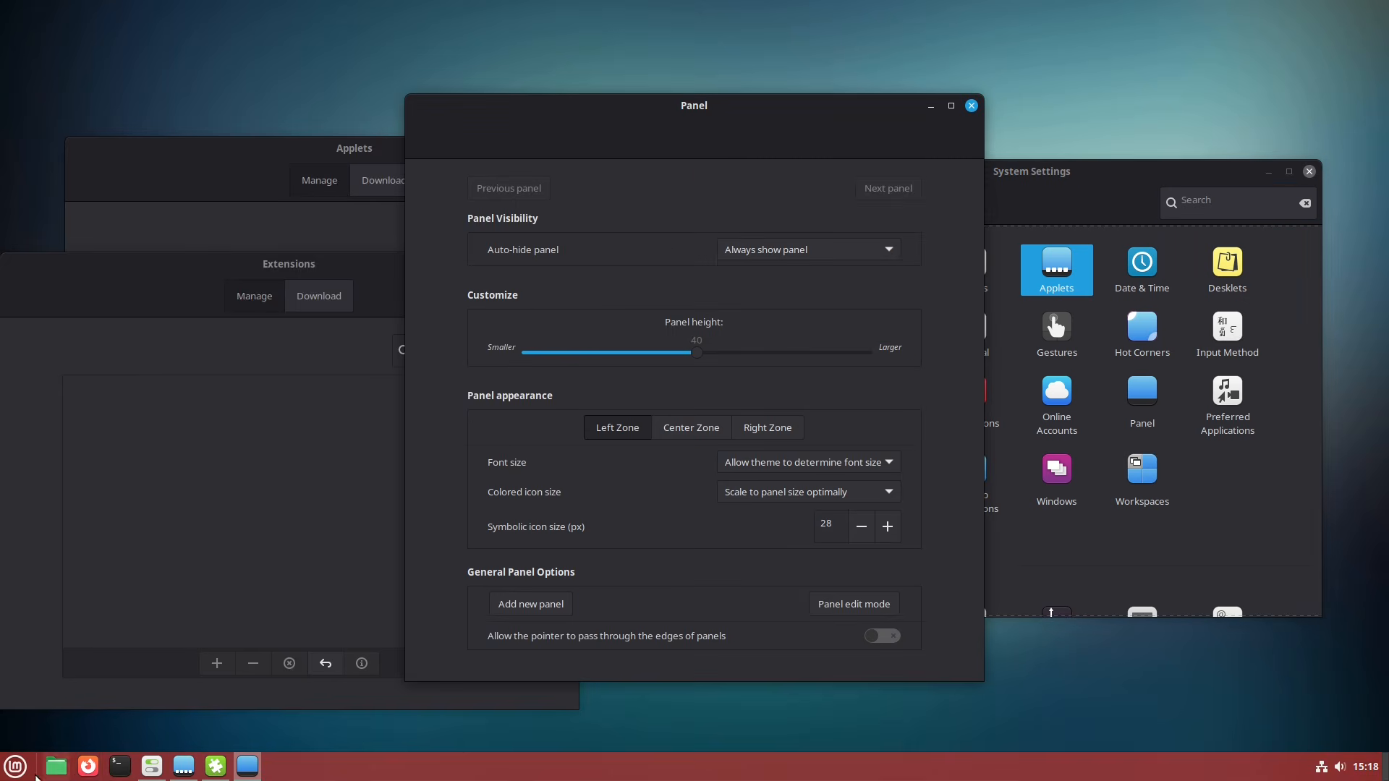
Step: Search the application menu for "backu" to open Backup Tool and Timeshift, and close Timeshift along with its About dialog
key("super")
type("bac")
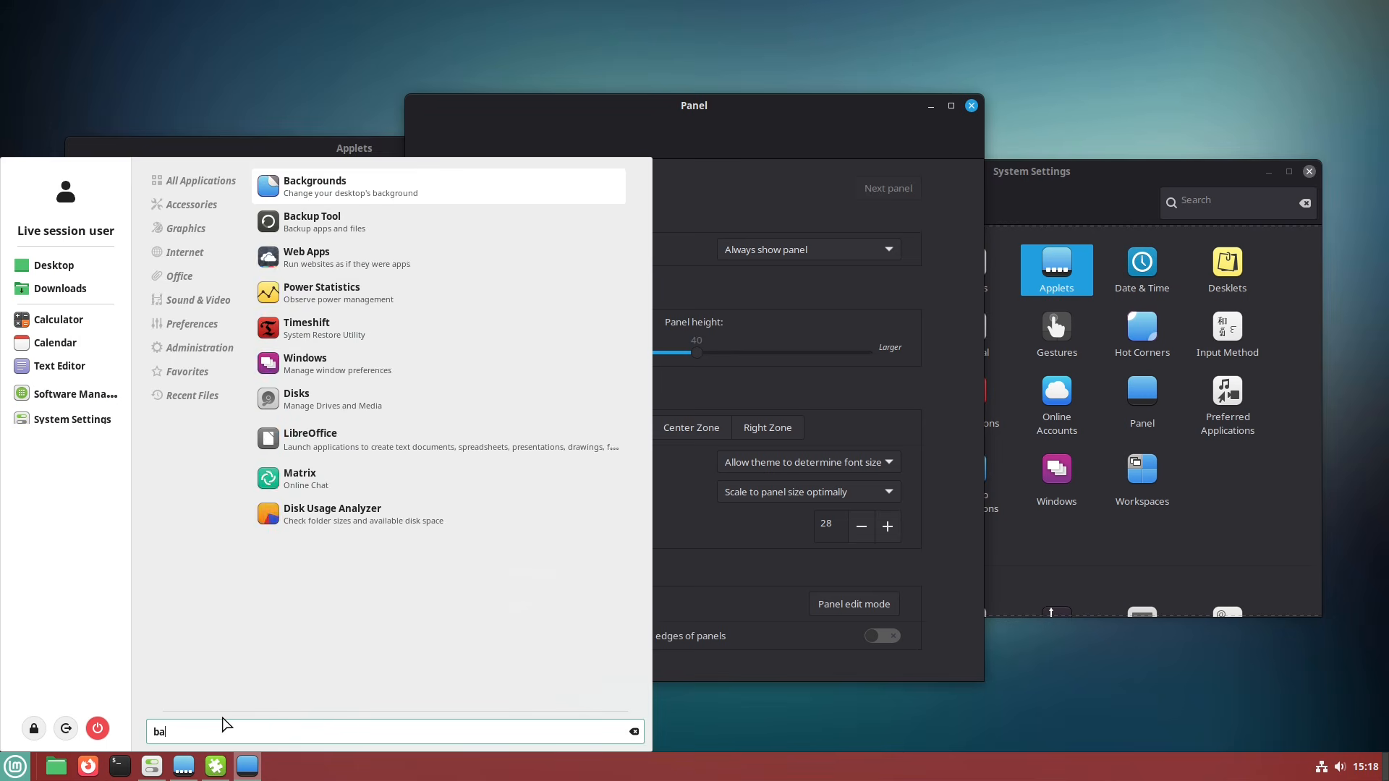
type("ku")
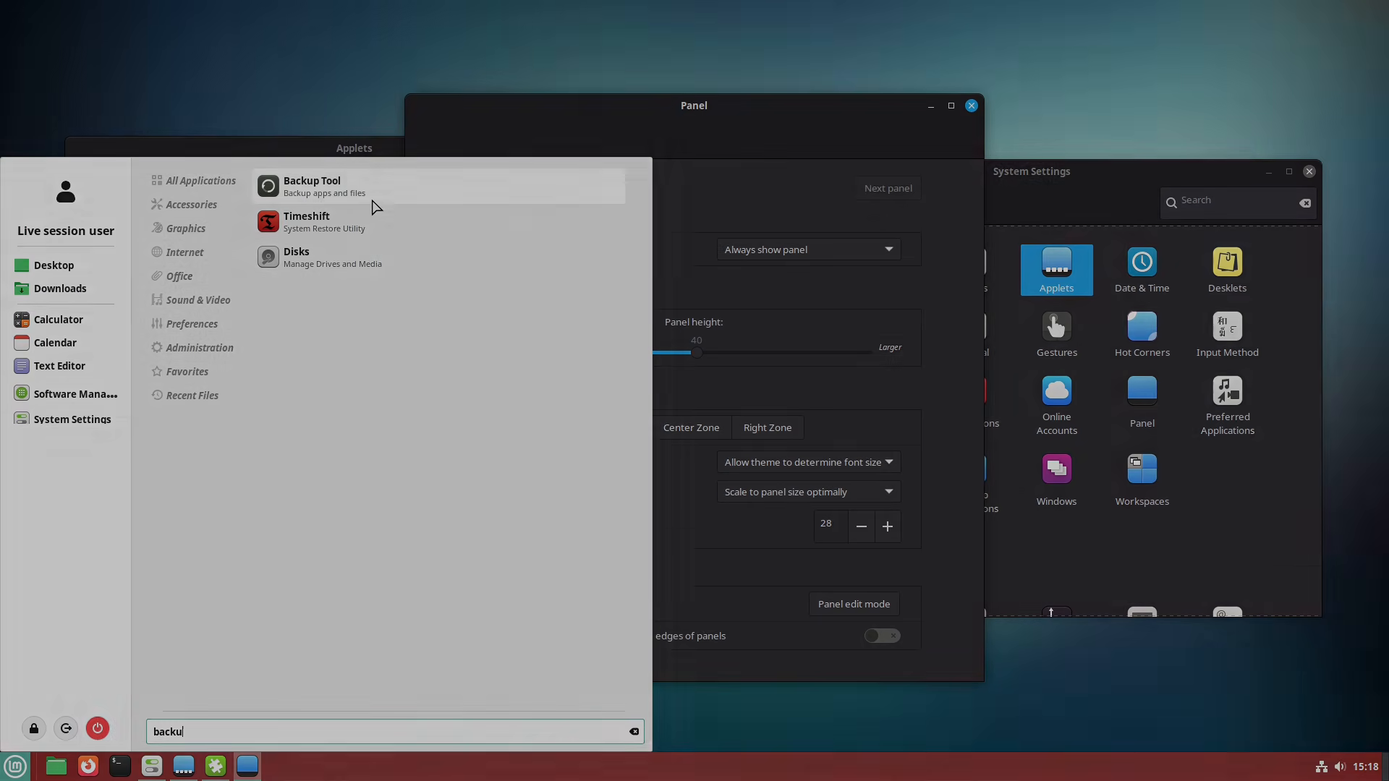
left_click(371, 220)
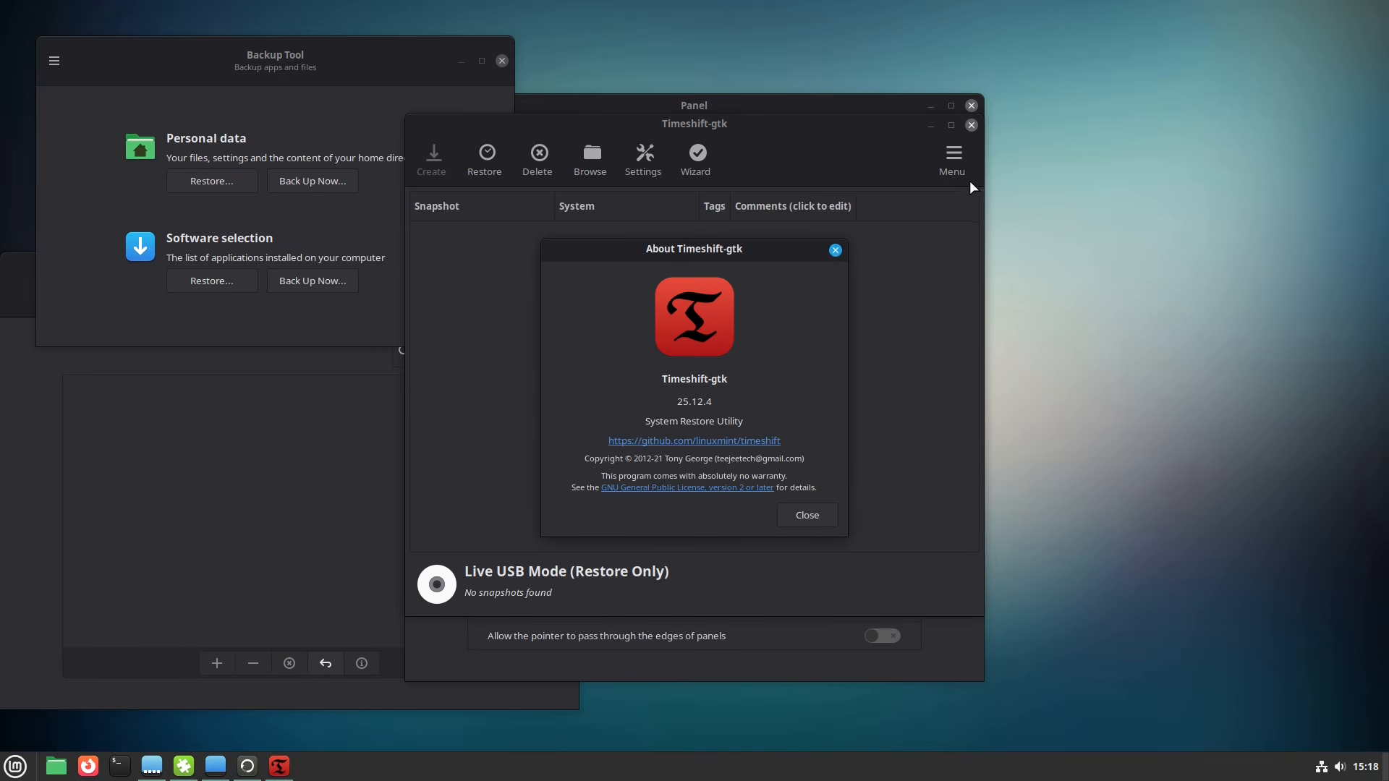
left_click(835, 250)
left_click(970, 126)
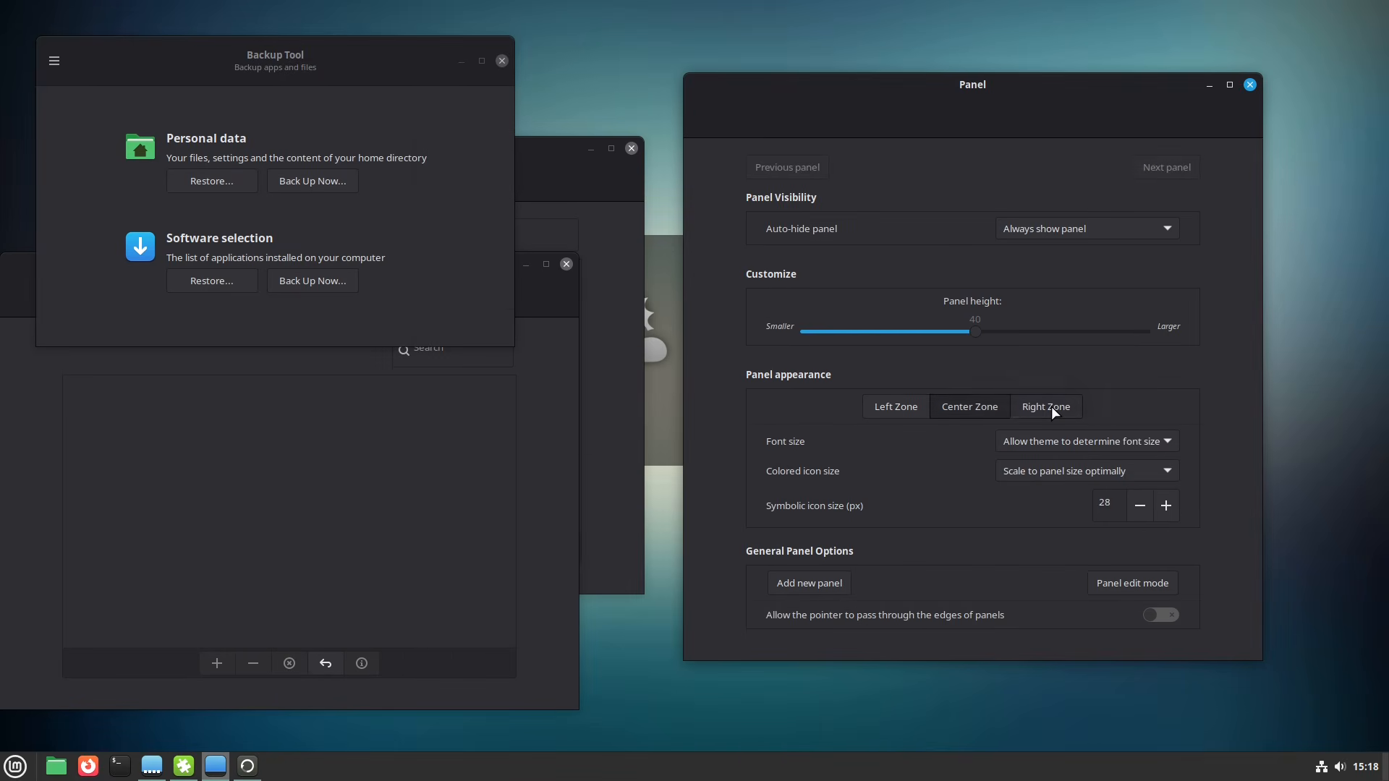
Step: View the About information of Backup Tool
left_click(782, 174)
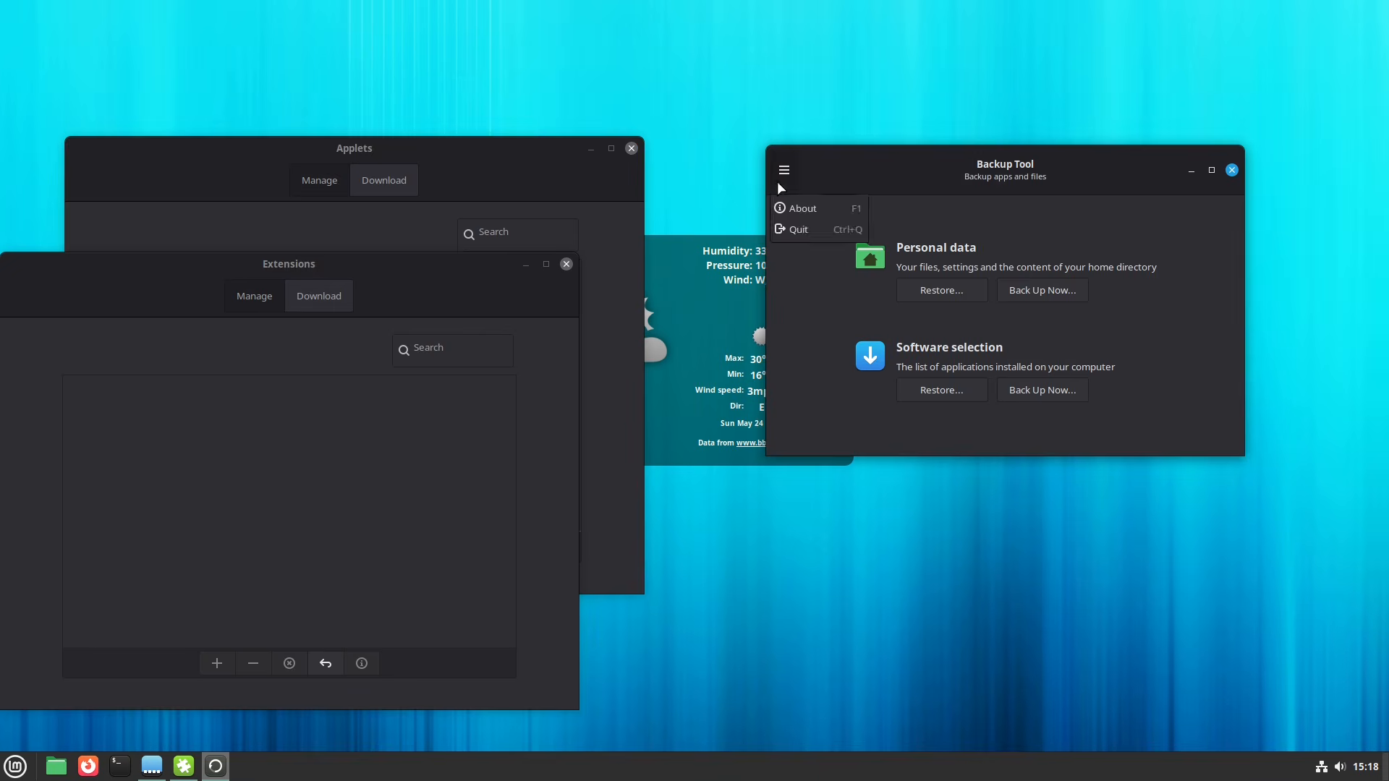
left_click(802, 205)
left_click(1114, 428)
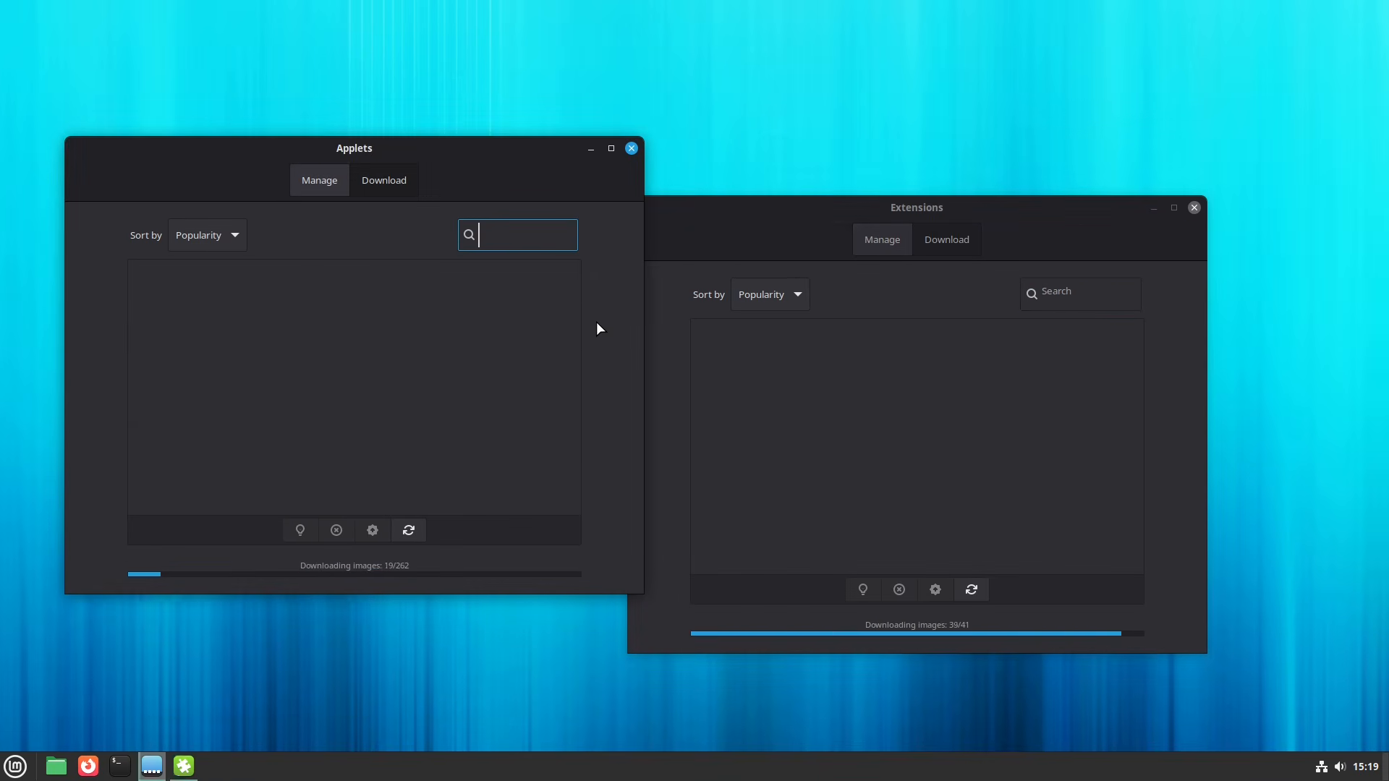